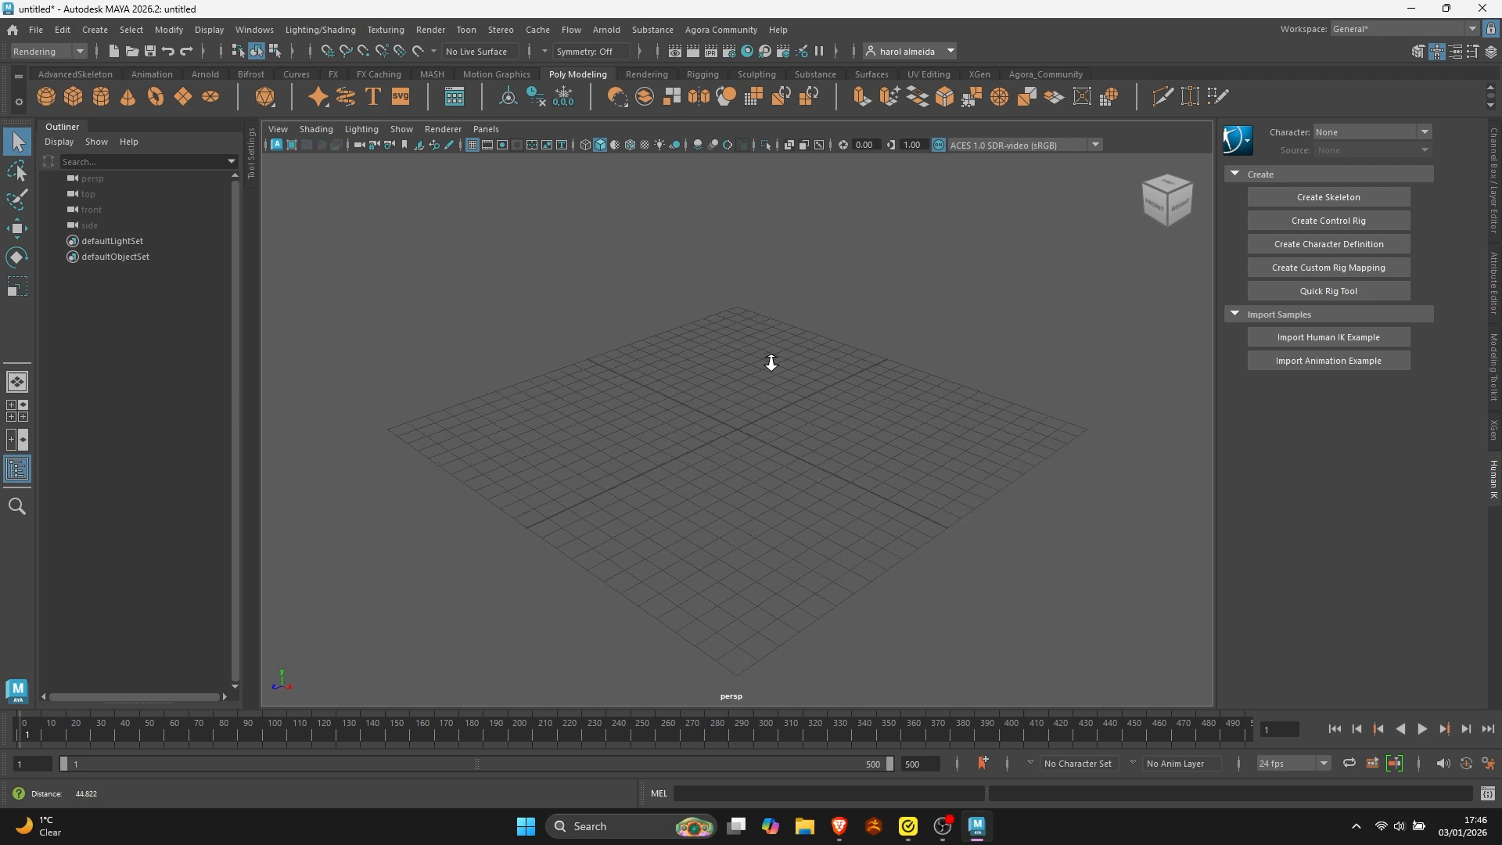
# Import CHARACTER.mb from the TURNAROUND_RENDER_TUTORIAL project folder into the scene.
pyautogui.keyDown('alt'); pyautogui.moveTo(772, 362); pyautogui.dragTo(691, 393); pyautogui.keyUp('alt')
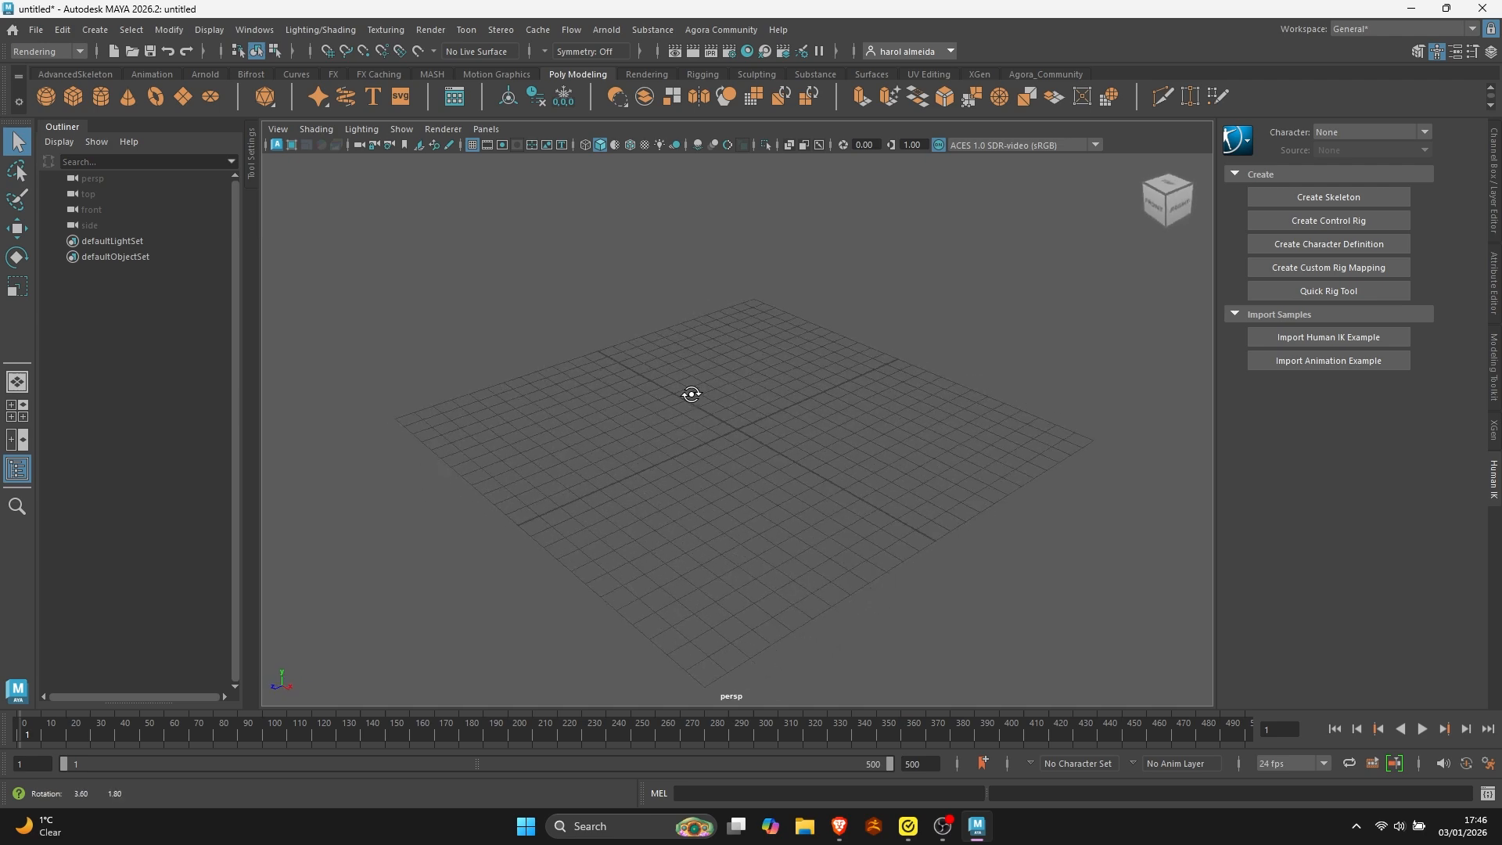
pyautogui.click(36, 29)
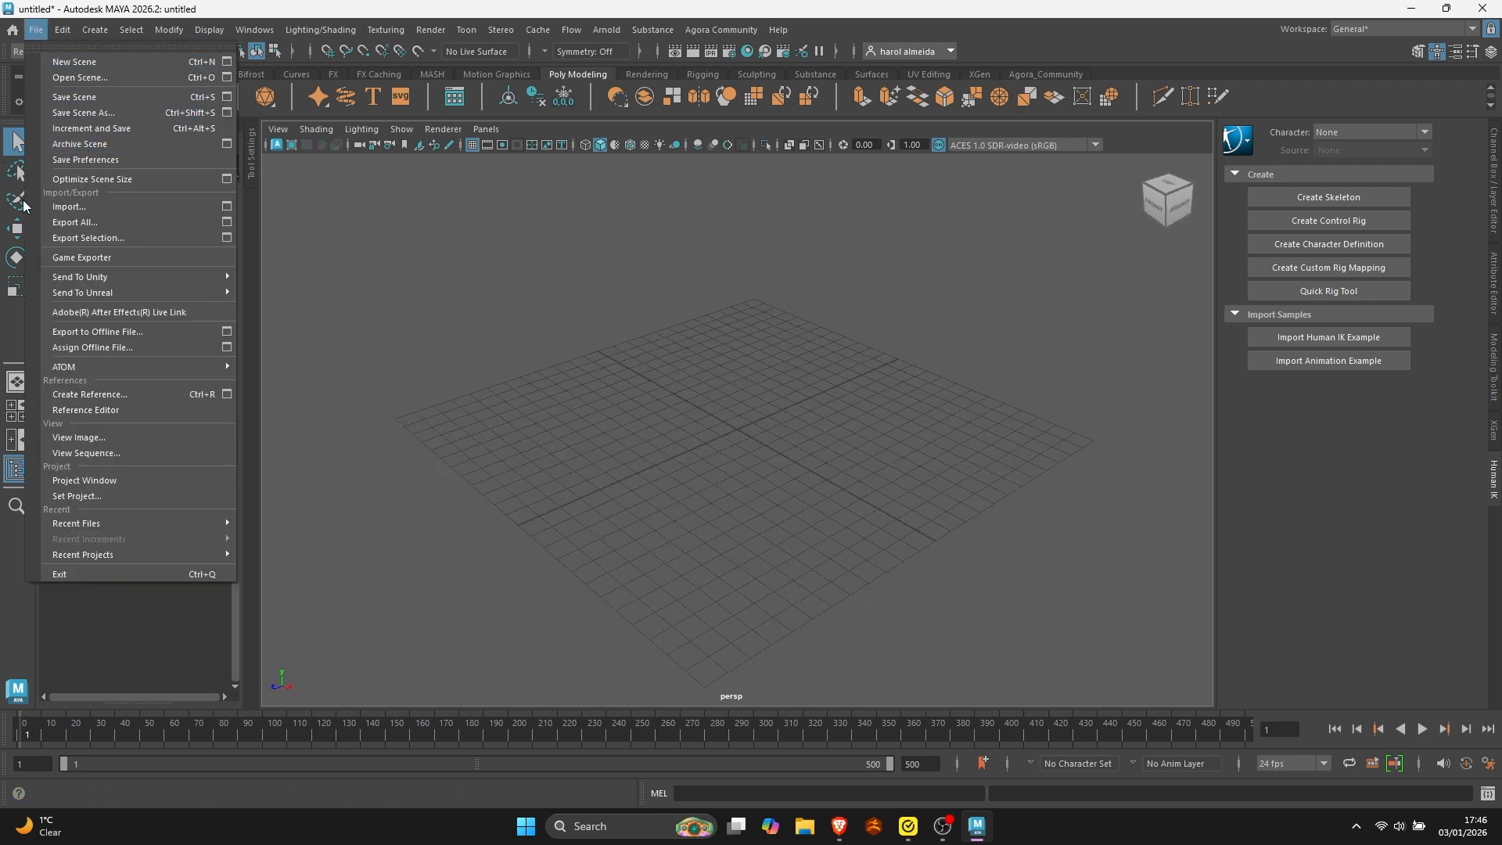
pyautogui.click(105, 207)
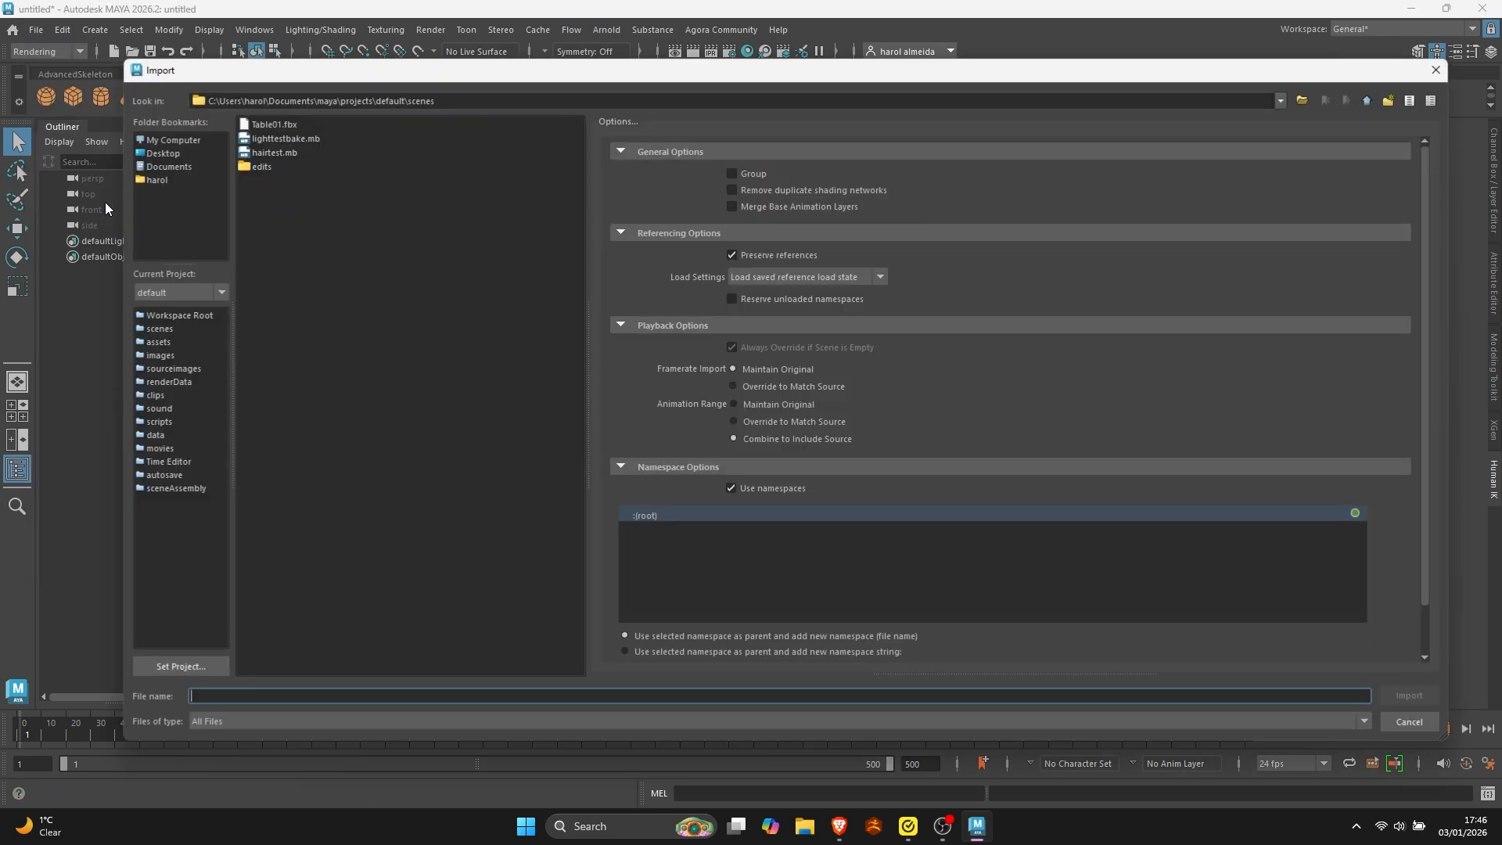
pyautogui.click(196, 163)
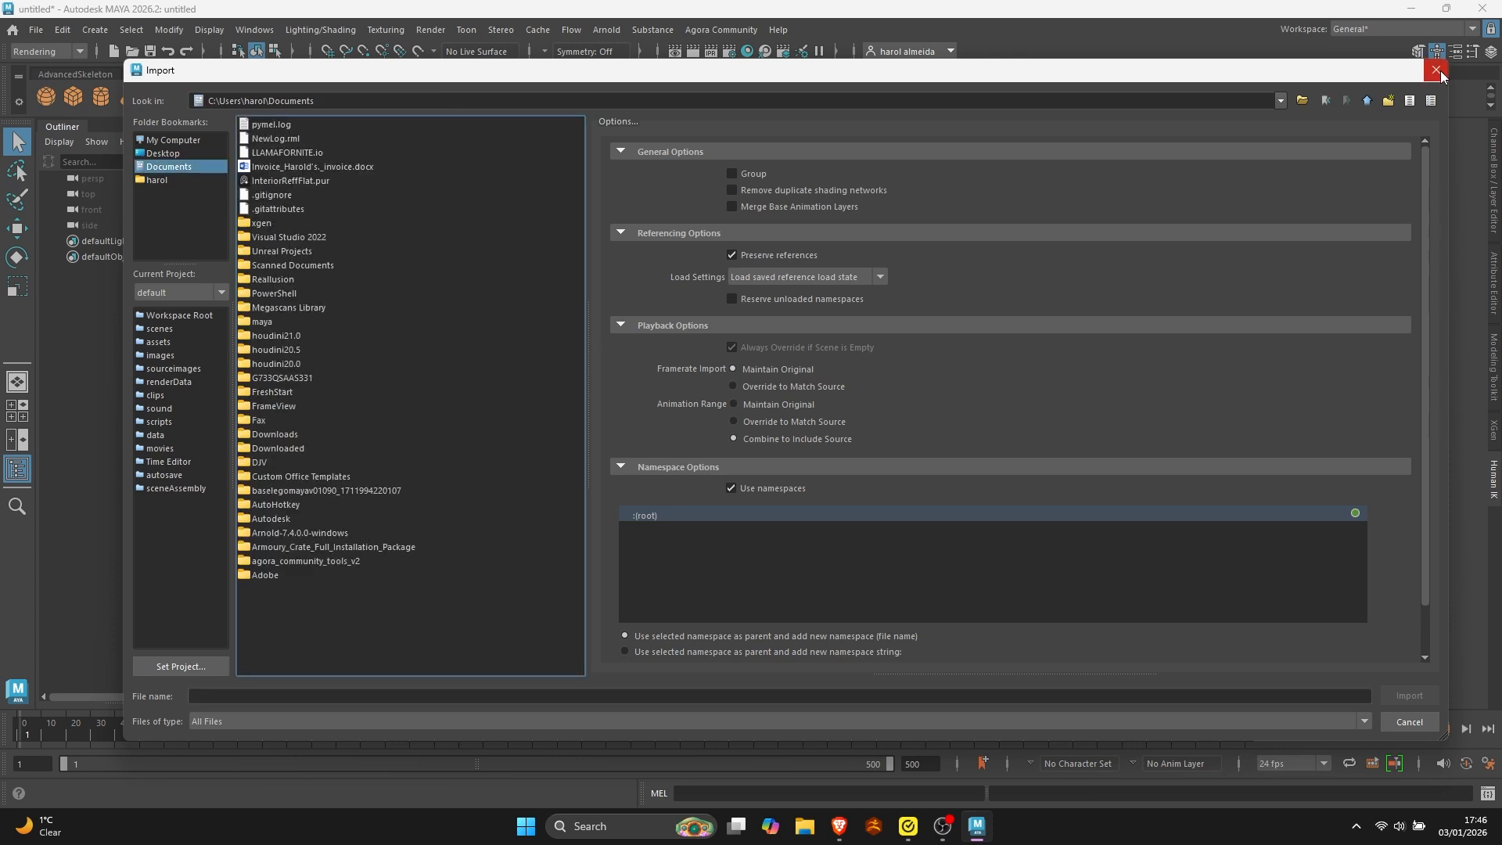
pyautogui.click(188, 140)
pyautogui.doubleClick(249, 136)
pyautogui.doubleClick(274, 137)
pyautogui.doubleClick(304, 138)
pyautogui.doubleClick(288, 153)
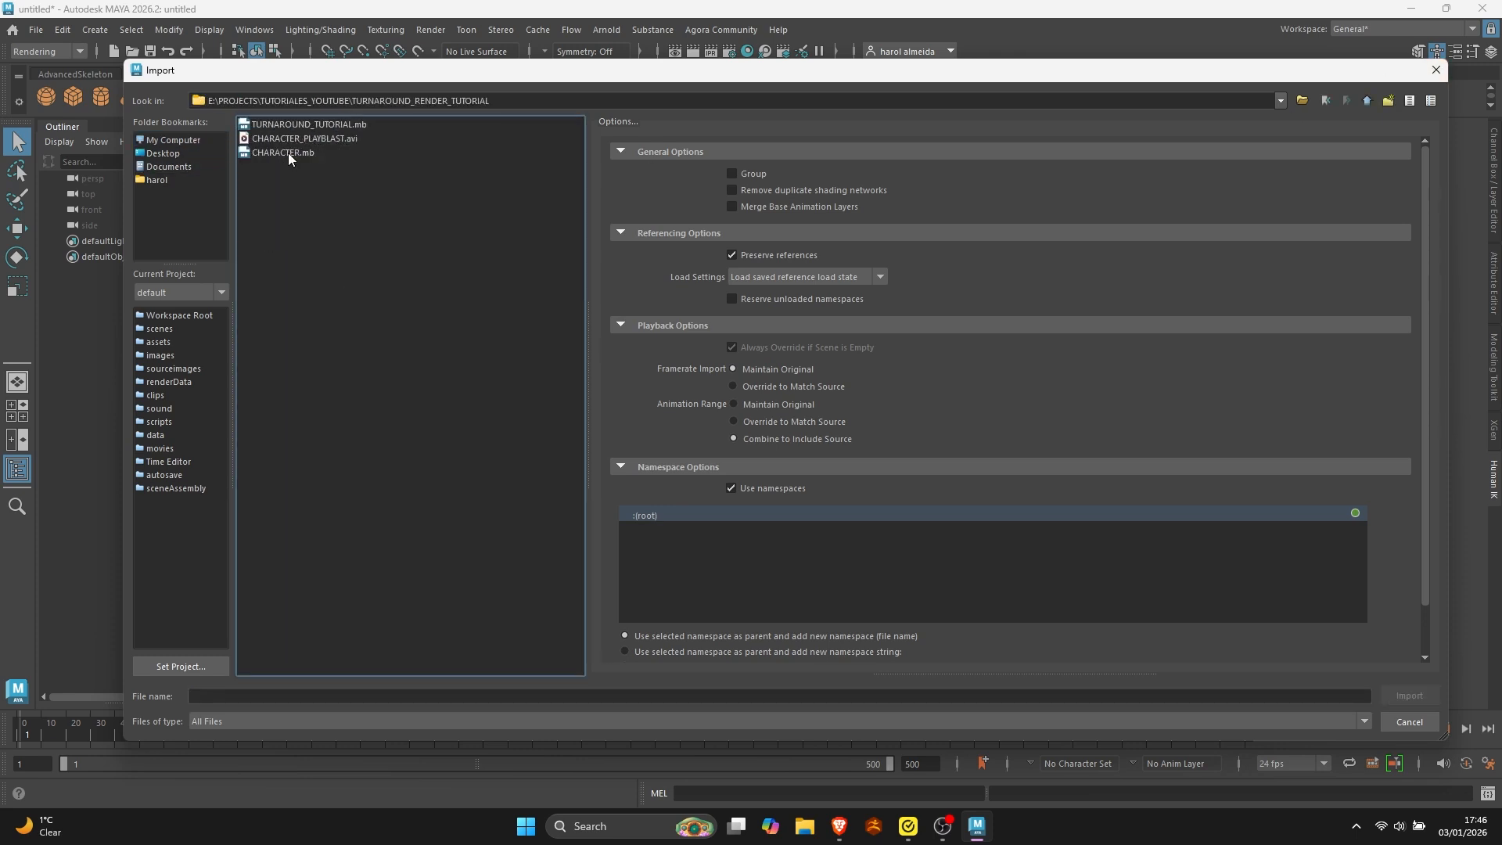
pyautogui.click(290, 154)
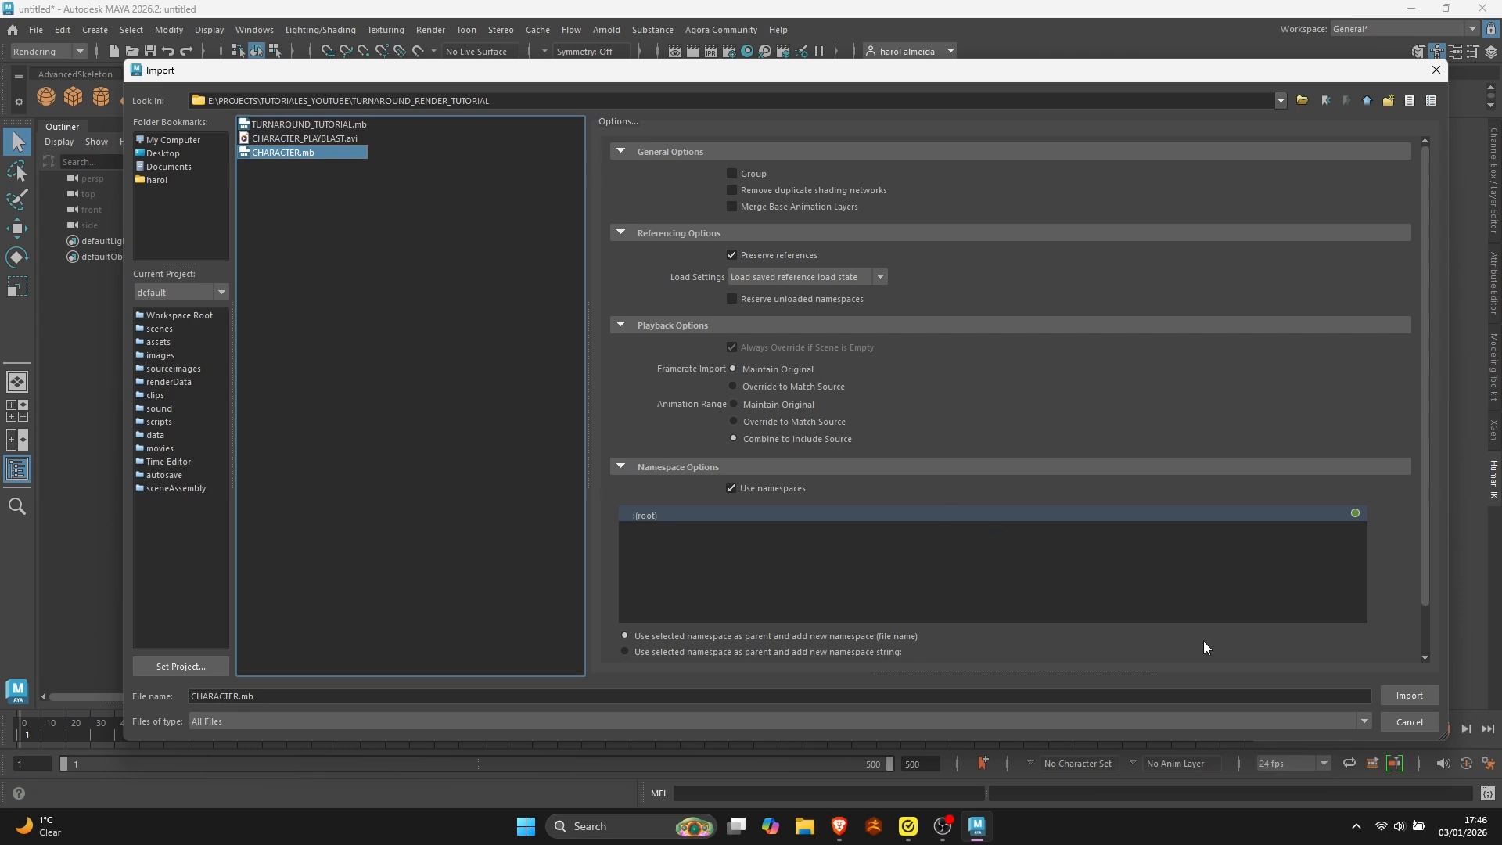
pyautogui.click(1408, 695)
pyautogui.keyDown('alt'); pyautogui.moveTo(734, 403); pyautogui.dragTo(880, 429, button='right'); pyautogui.keyUp('alt')
pyautogui.moveTo(728, 278); pyautogui.dragTo(636, 182, button='right')
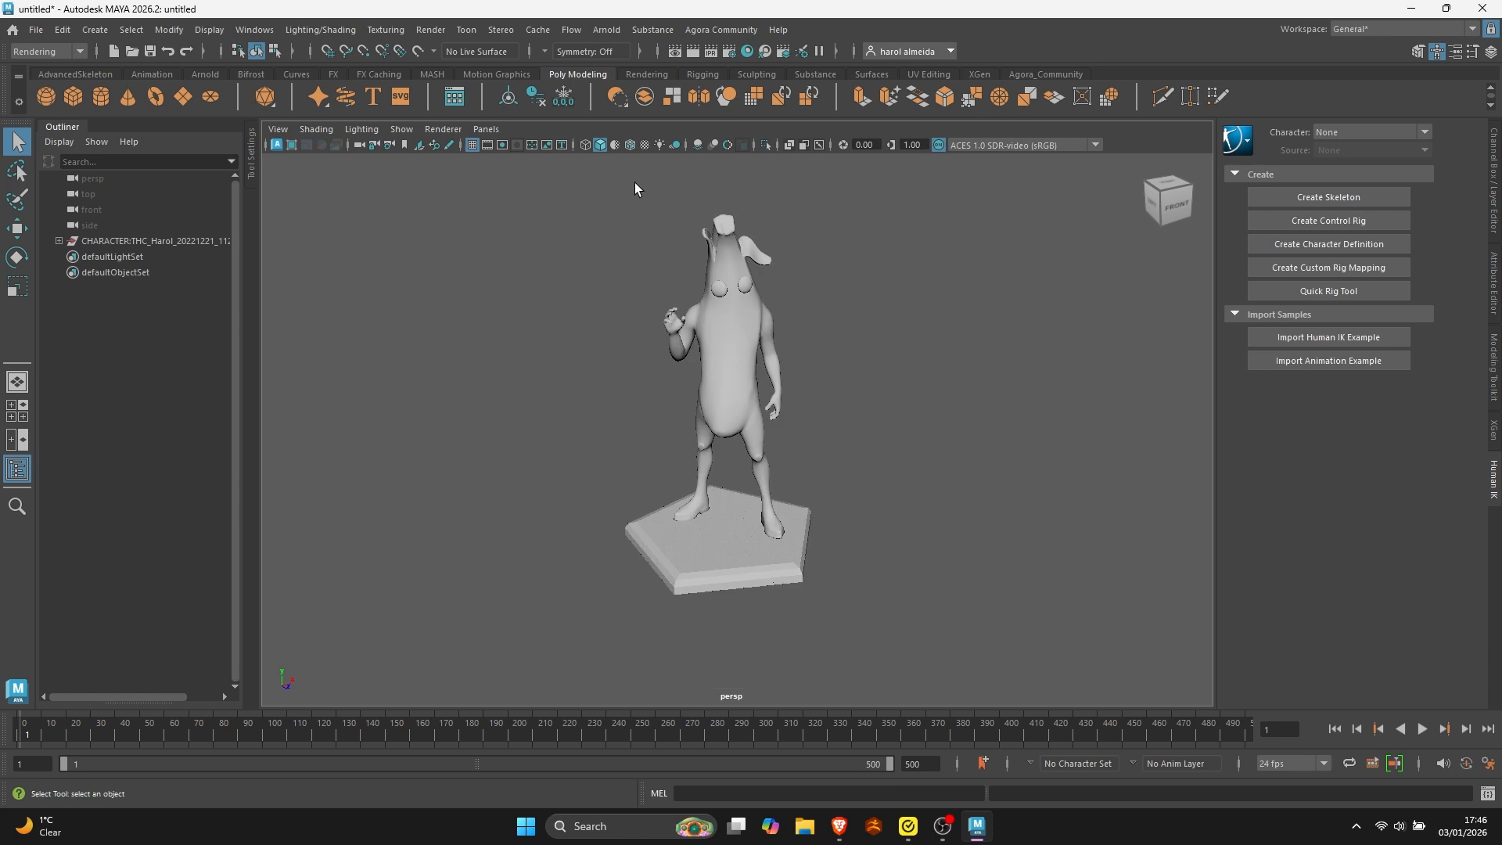
pyautogui.click(645, 146)
pyautogui.click(645, 145)
pyautogui.click(630, 146)
pyautogui.click(630, 146)
pyautogui.rightClick(744, 288)
pyautogui.click(926, 381)
pyautogui.keyDown('alt'); pyautogui.moveTo(647, 412); pyautogui.dragTo(703, 364, button='middle'); pyautogui.keyUp('alt')
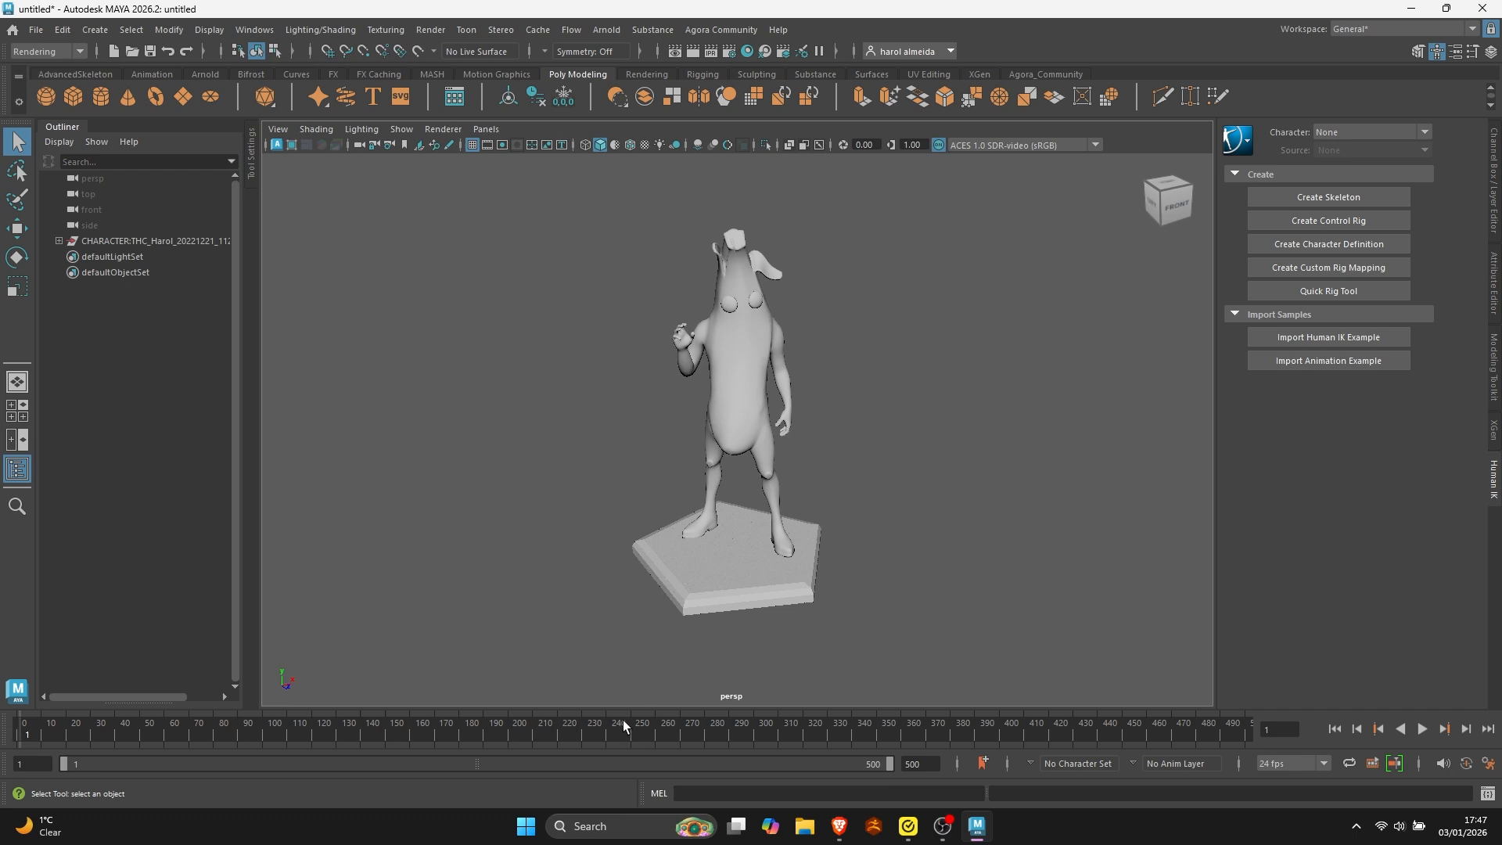
# Set the animation's end frame to 250.
pyautogui.doubleClick(920, 764)
pyautogui.write('2')
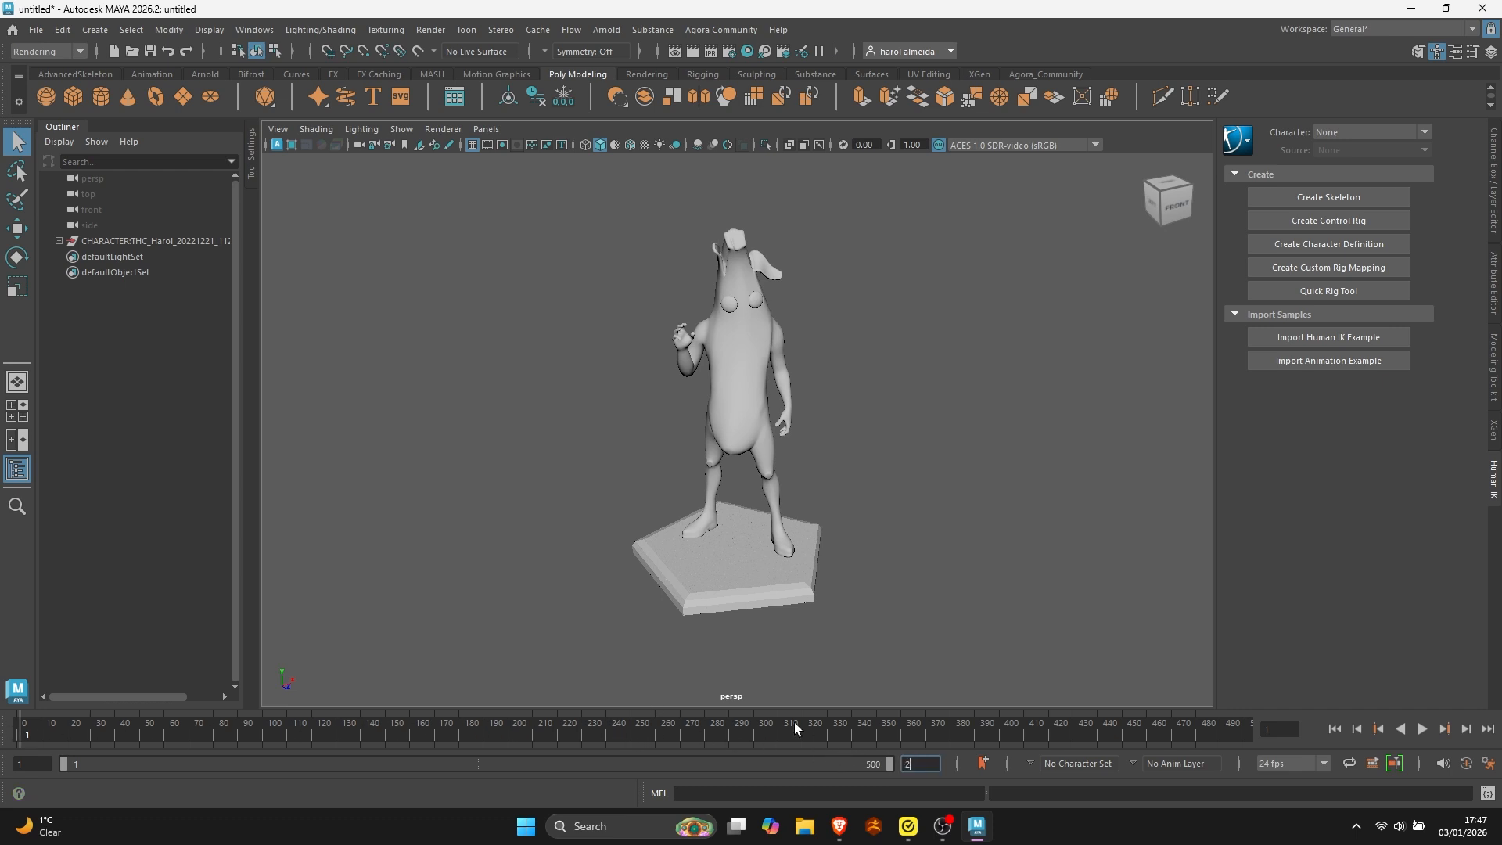
pyautogui.write('50')
pyautogui.press('Return')
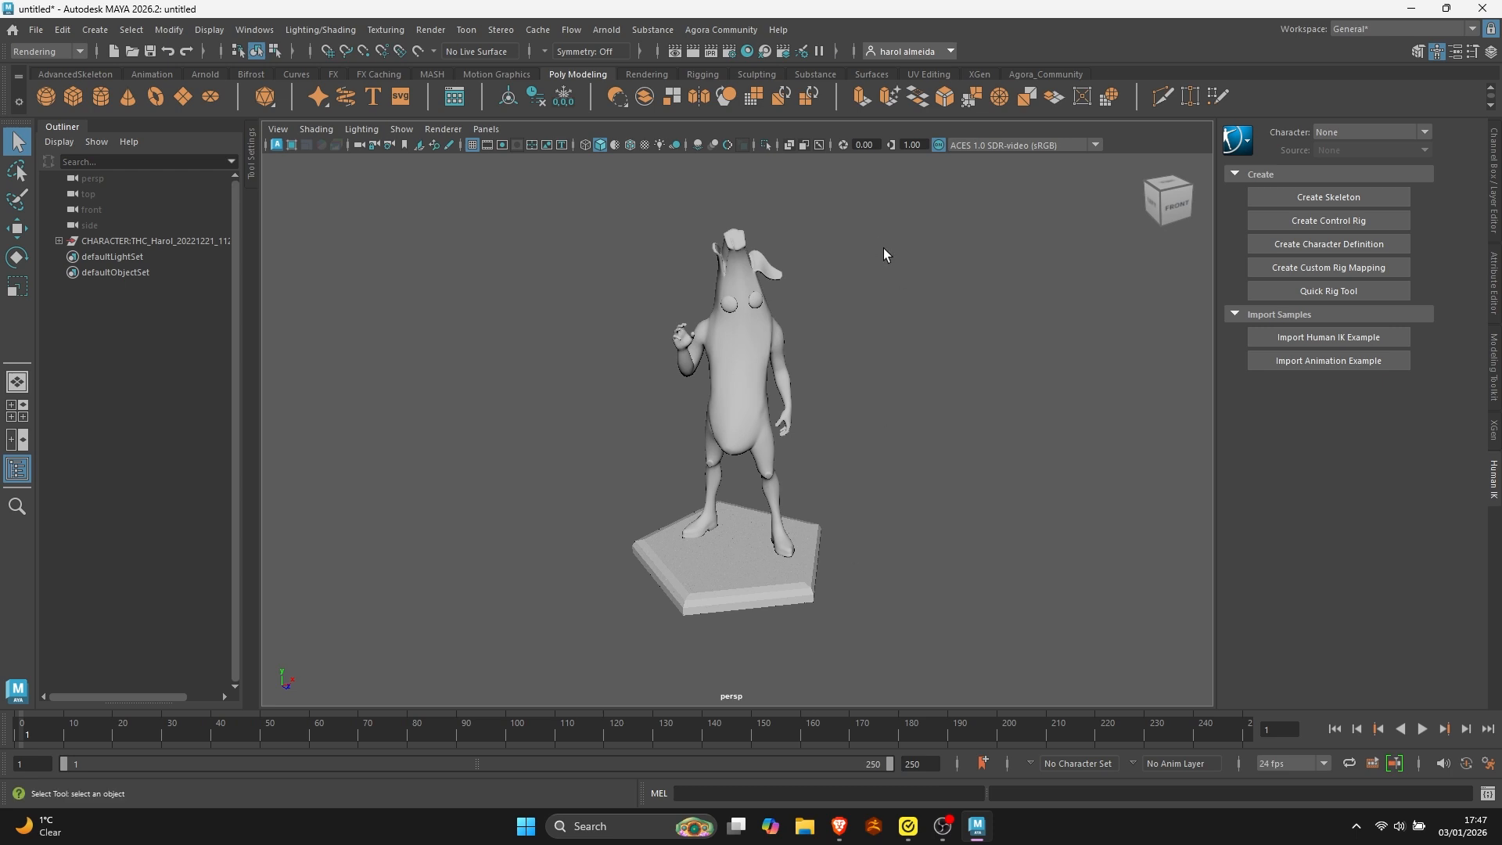
# Show the resolution gate in the perspective view and frame the whole character with its base inside it.
pyautogui.click(504, 148)
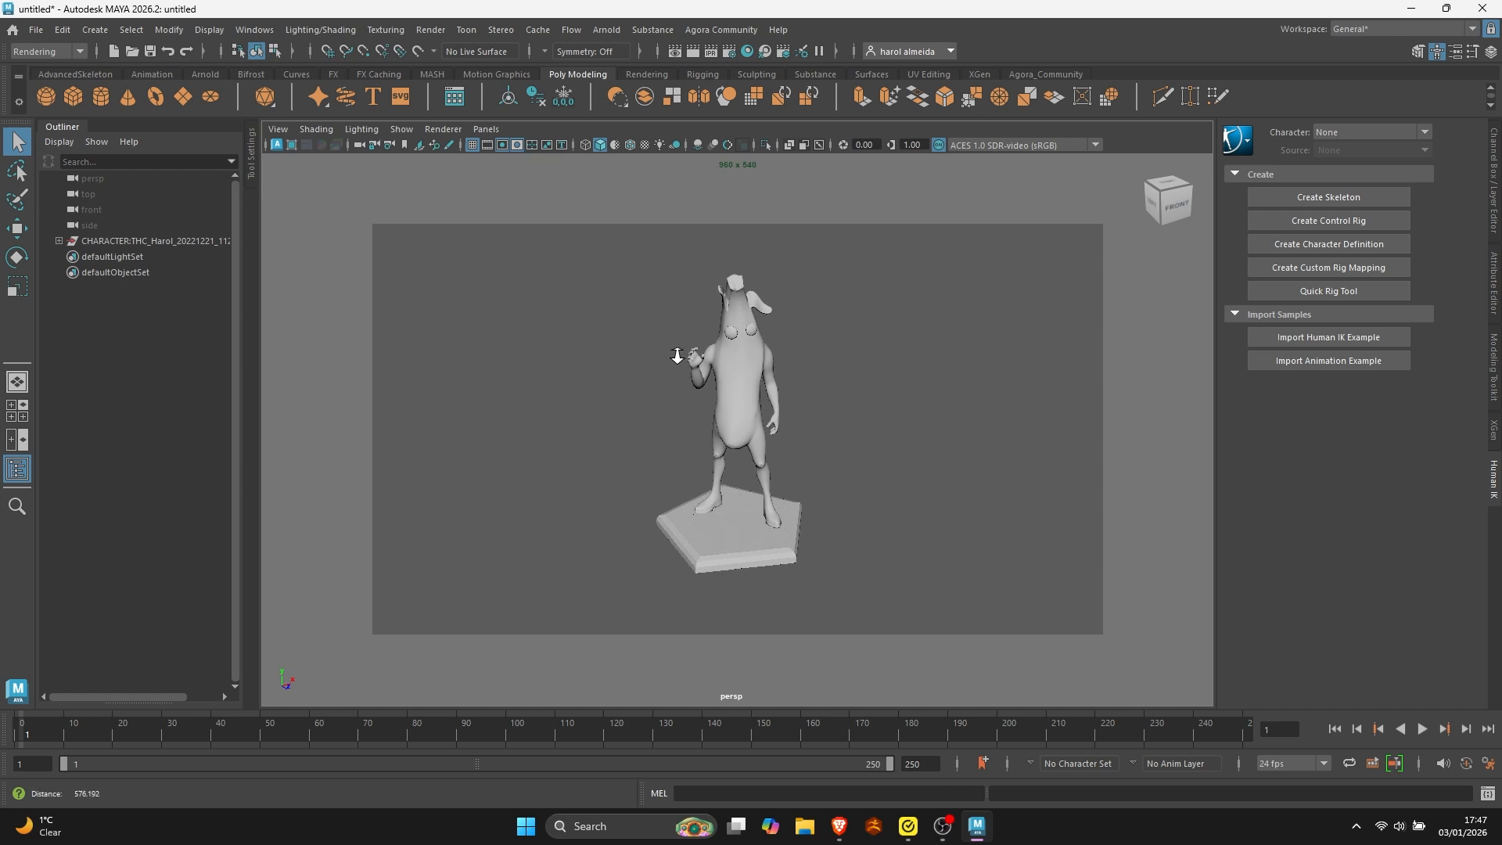
pyautogui.keyDown('alt'); pyautogui.moveTo(678, 356); pyautogui.dragTo(700, 356, button='right'); pyautogui.keyUp('alt')
pyautogui.keyDown('alt'); pyautogui.moveTo(700, 356); pyautogui.dragTo(711, 355, button='middle'); pyautogui.keyUp('alt')
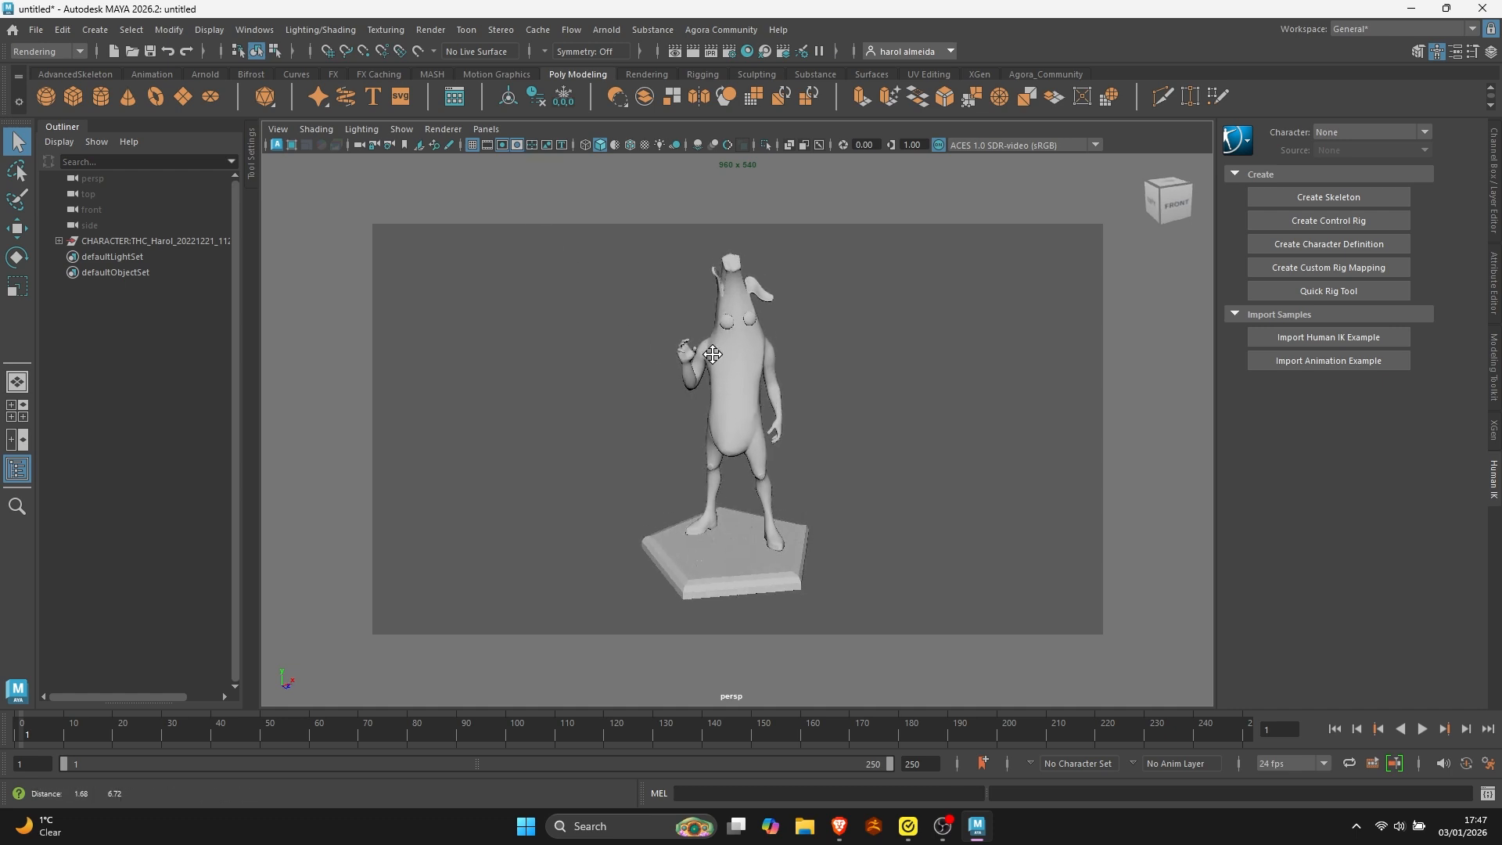
pyautogui.keyDown('alt'); pyautogui.moveTo(712, 354); pyautogui.dragTo(741, 348, button='right'); pyautogui.keyUp('alt')
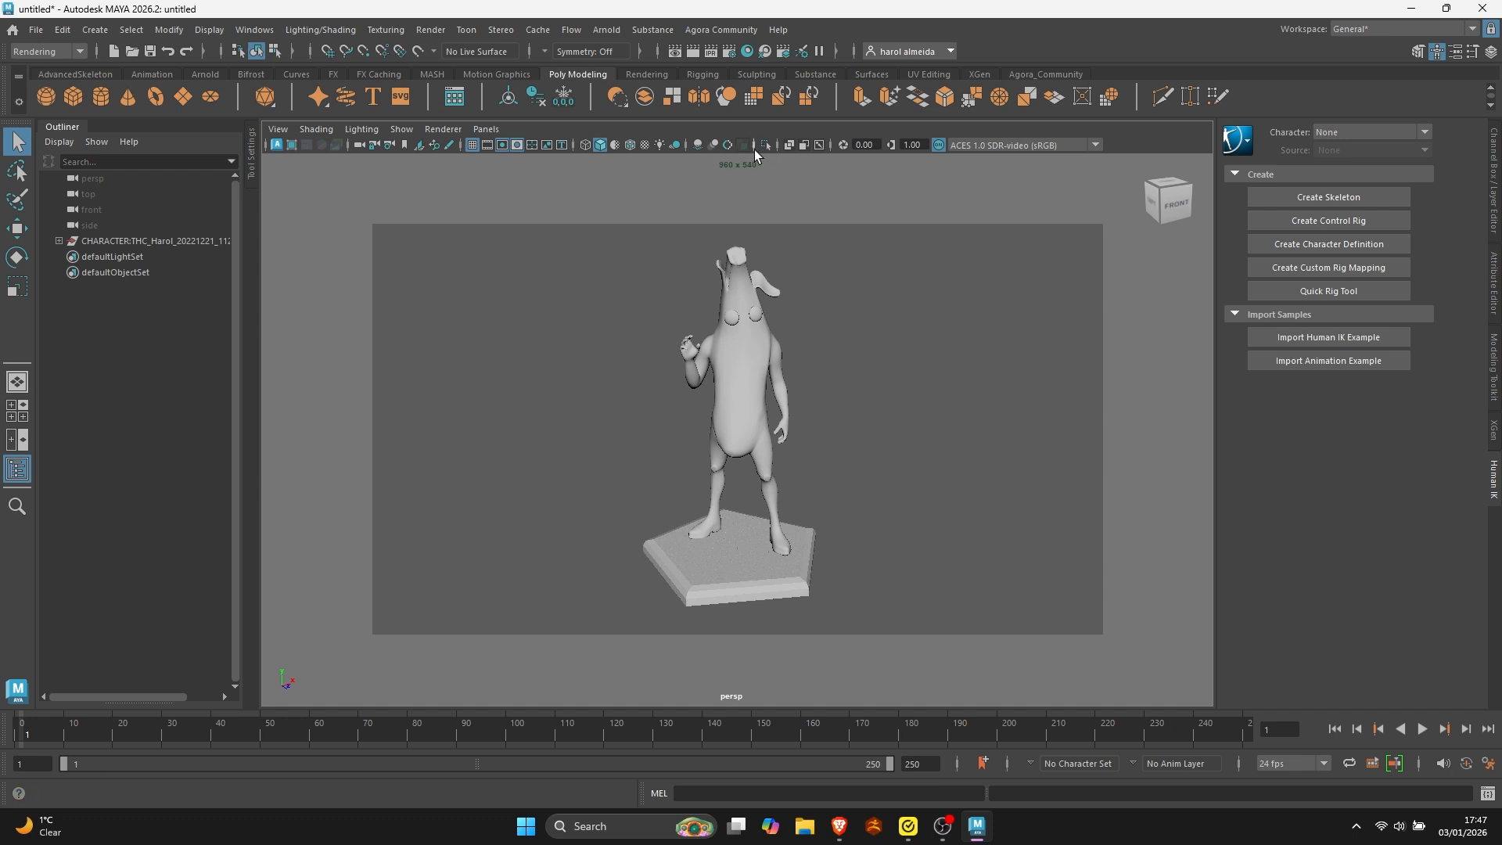
# Set the render image size to the HD_1080 preset in the render settings and close them.
pyautogui.click(729, 51)
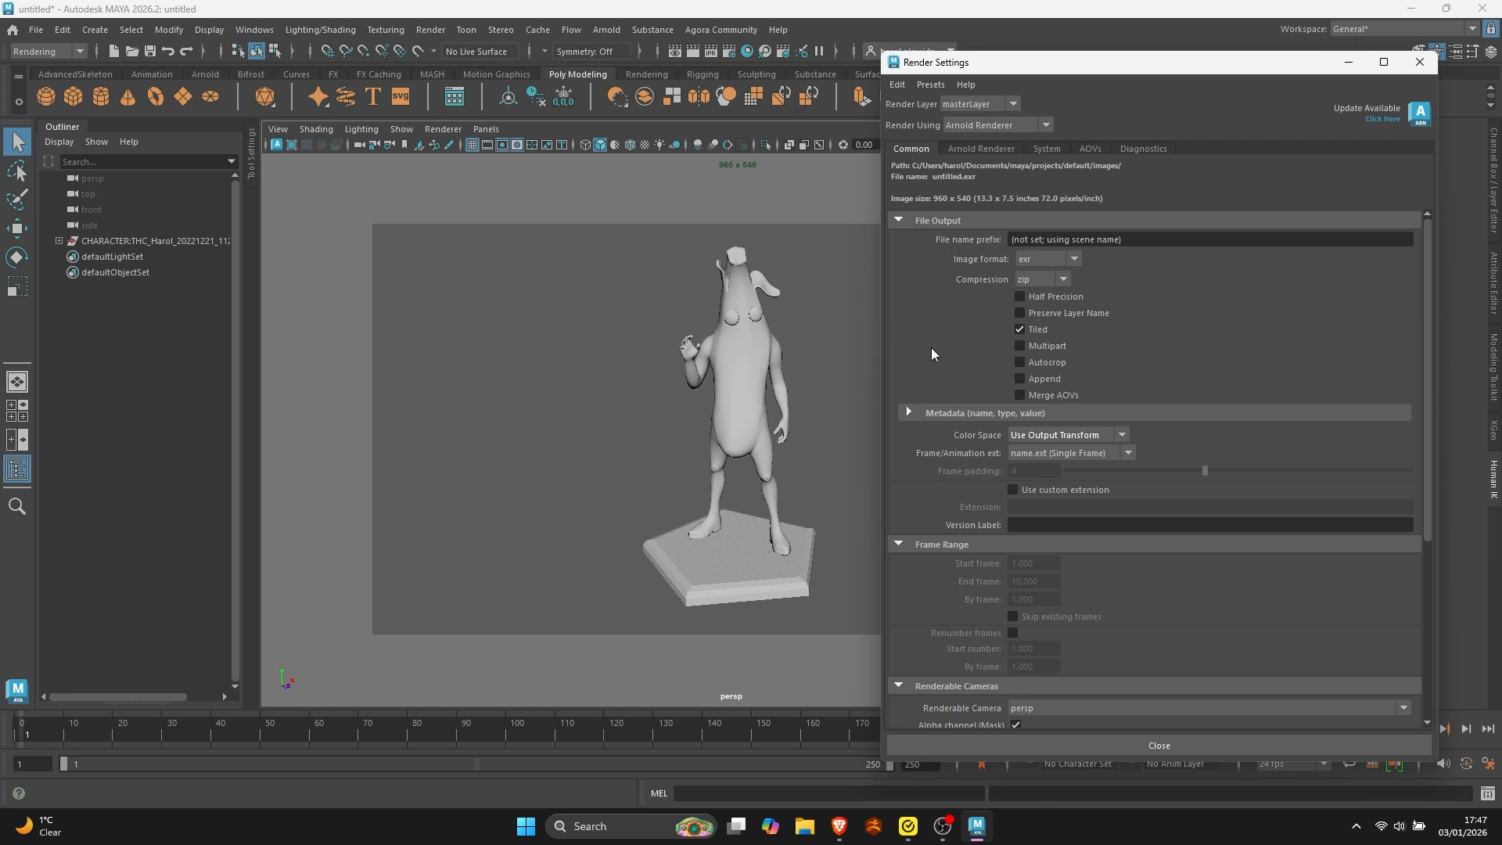
pyautogui.scroll(-6, 931, 347)
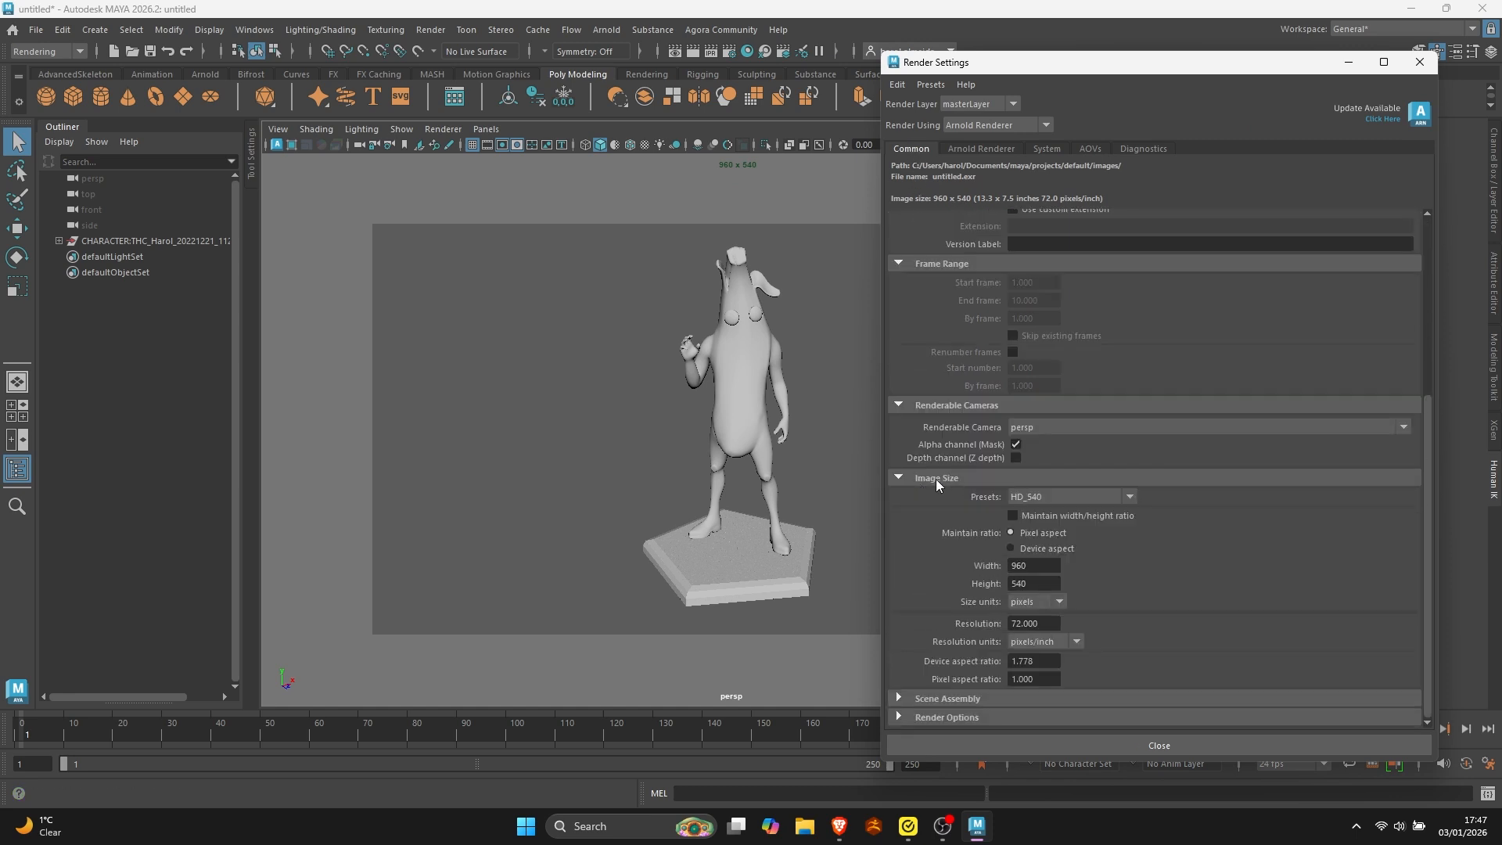
pyautogui.click(1131, 493)
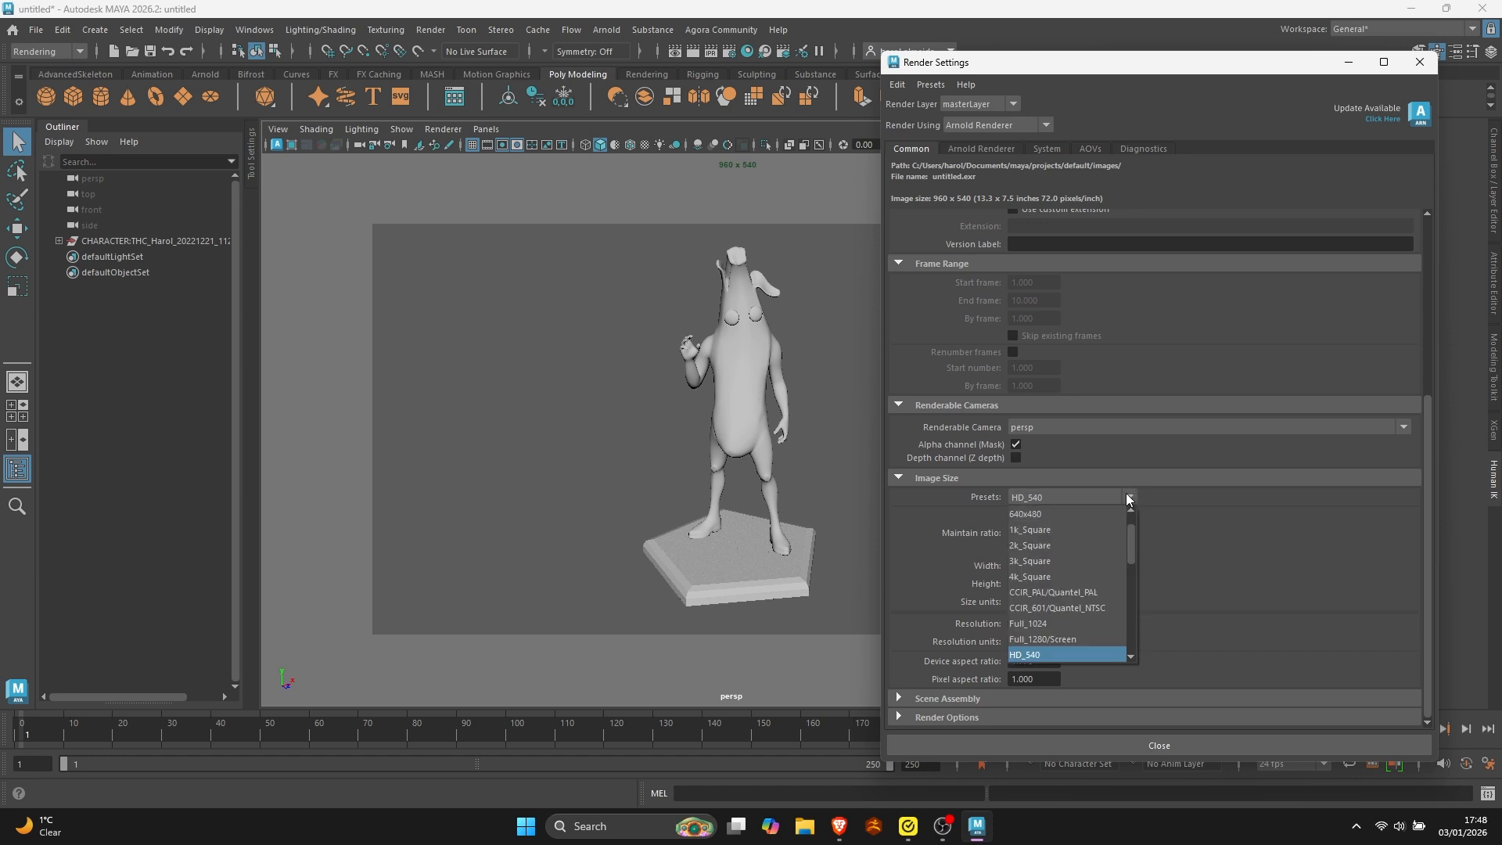
pyautogui.scroll(-2, 1086, 577)
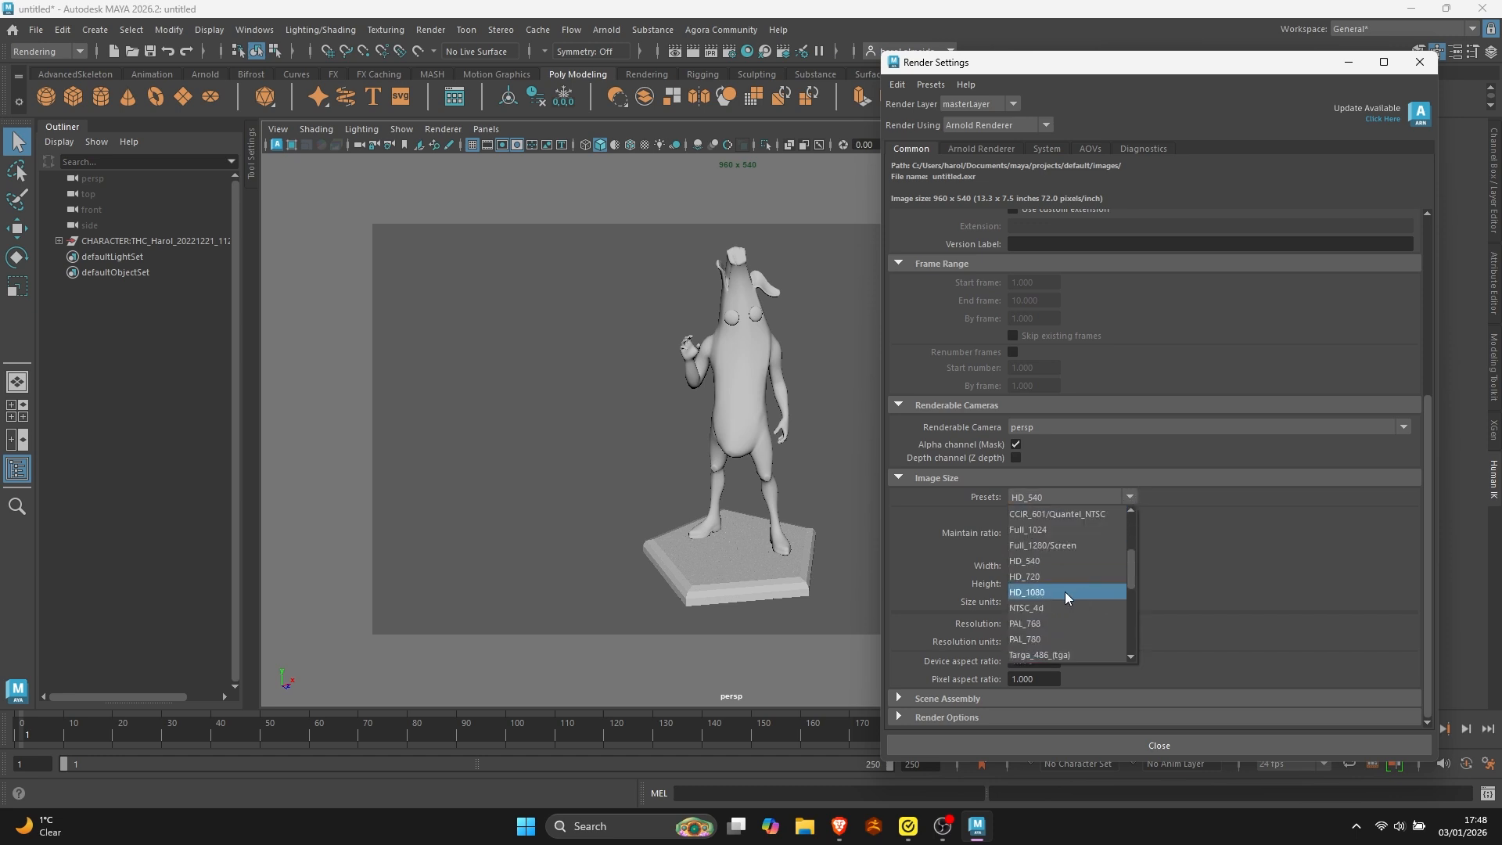
pyautogui.click(1064, 592)
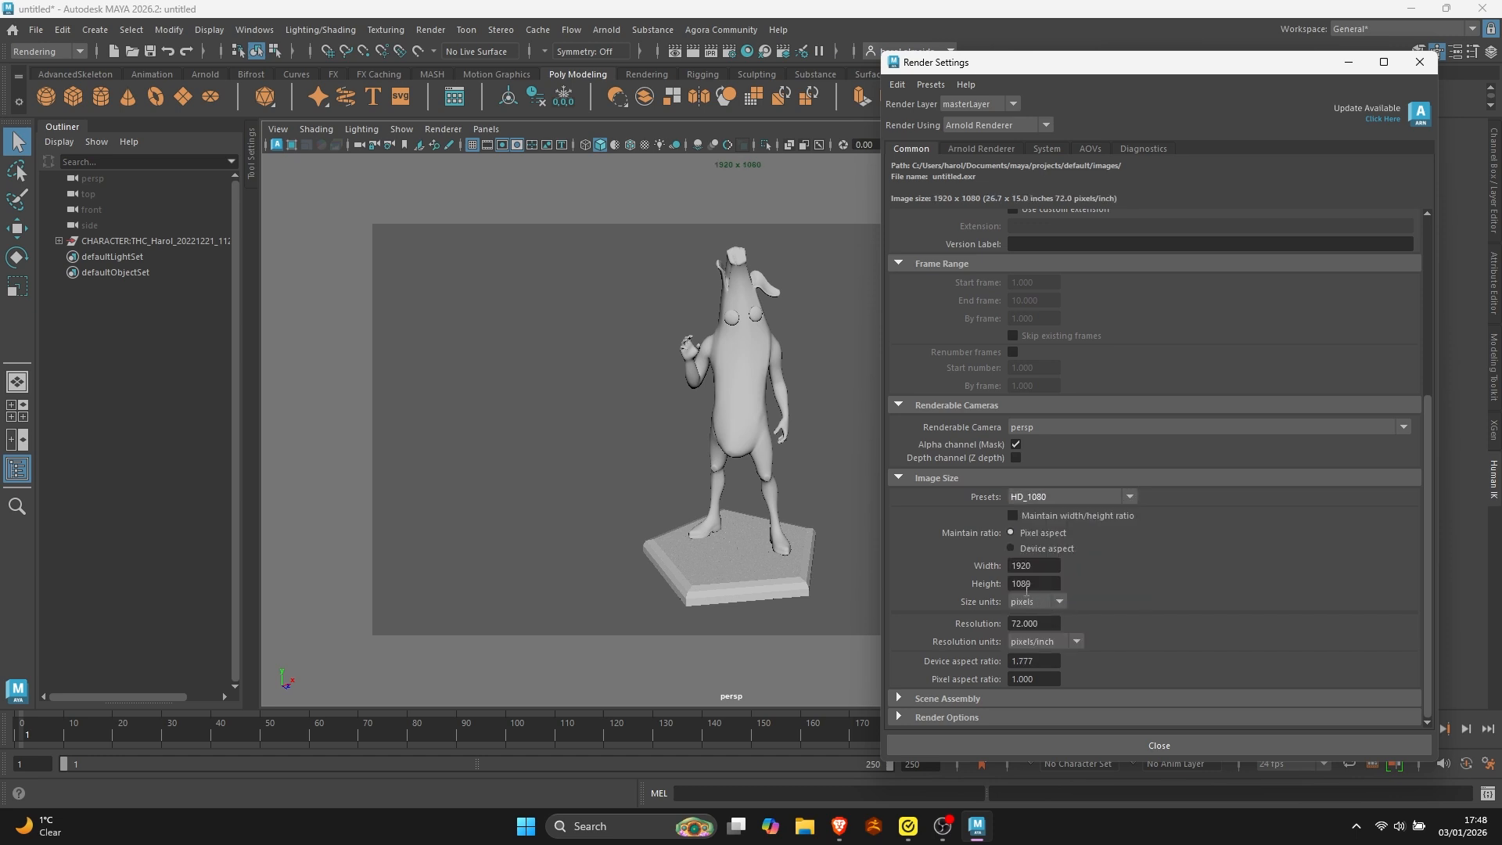
pyautogui.scroll(1, 958, 585)
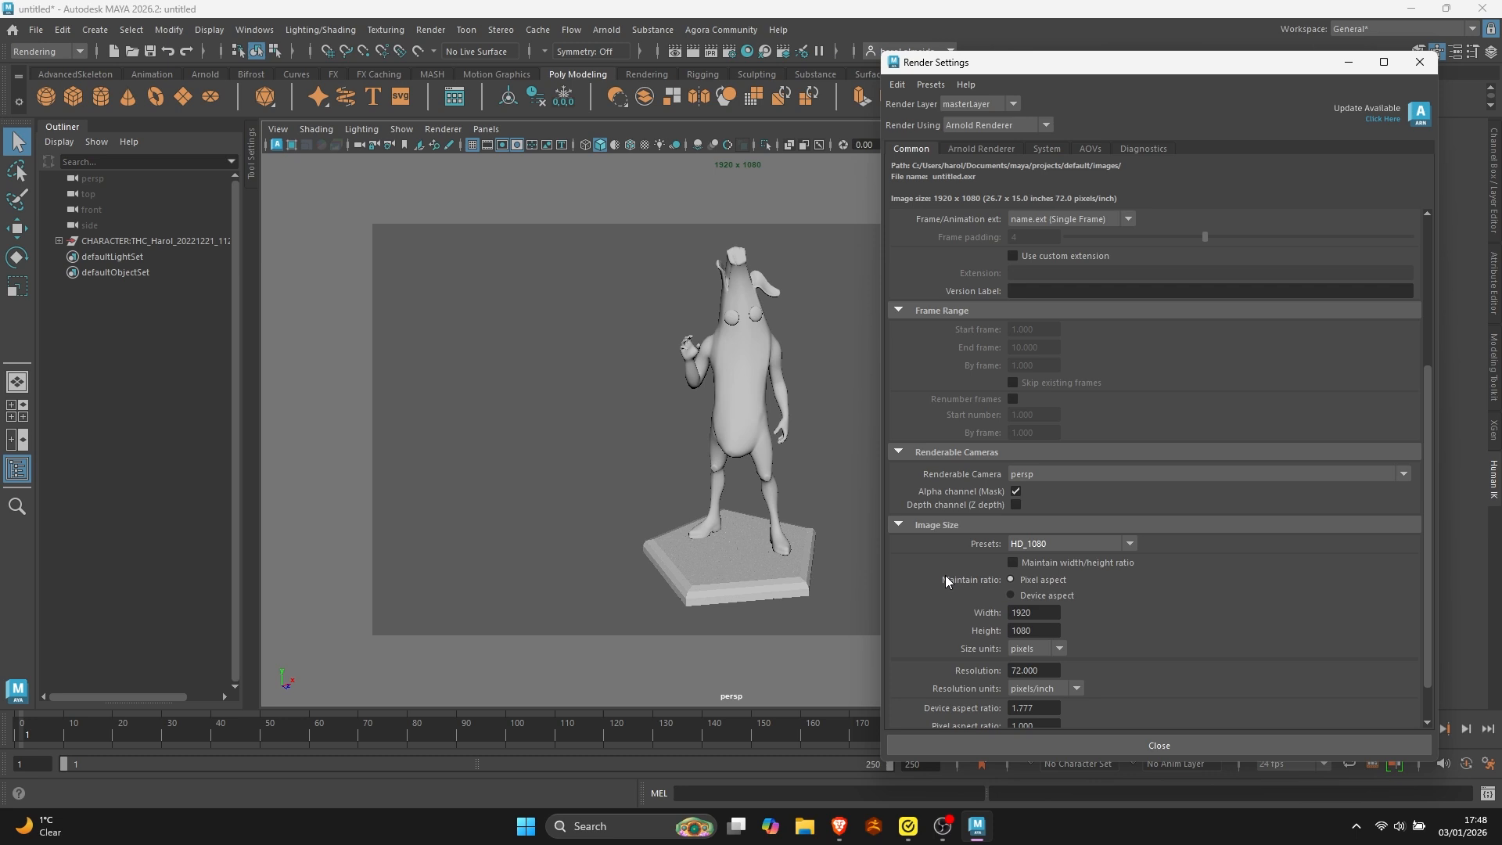
pyautogui.click(1076, 749)
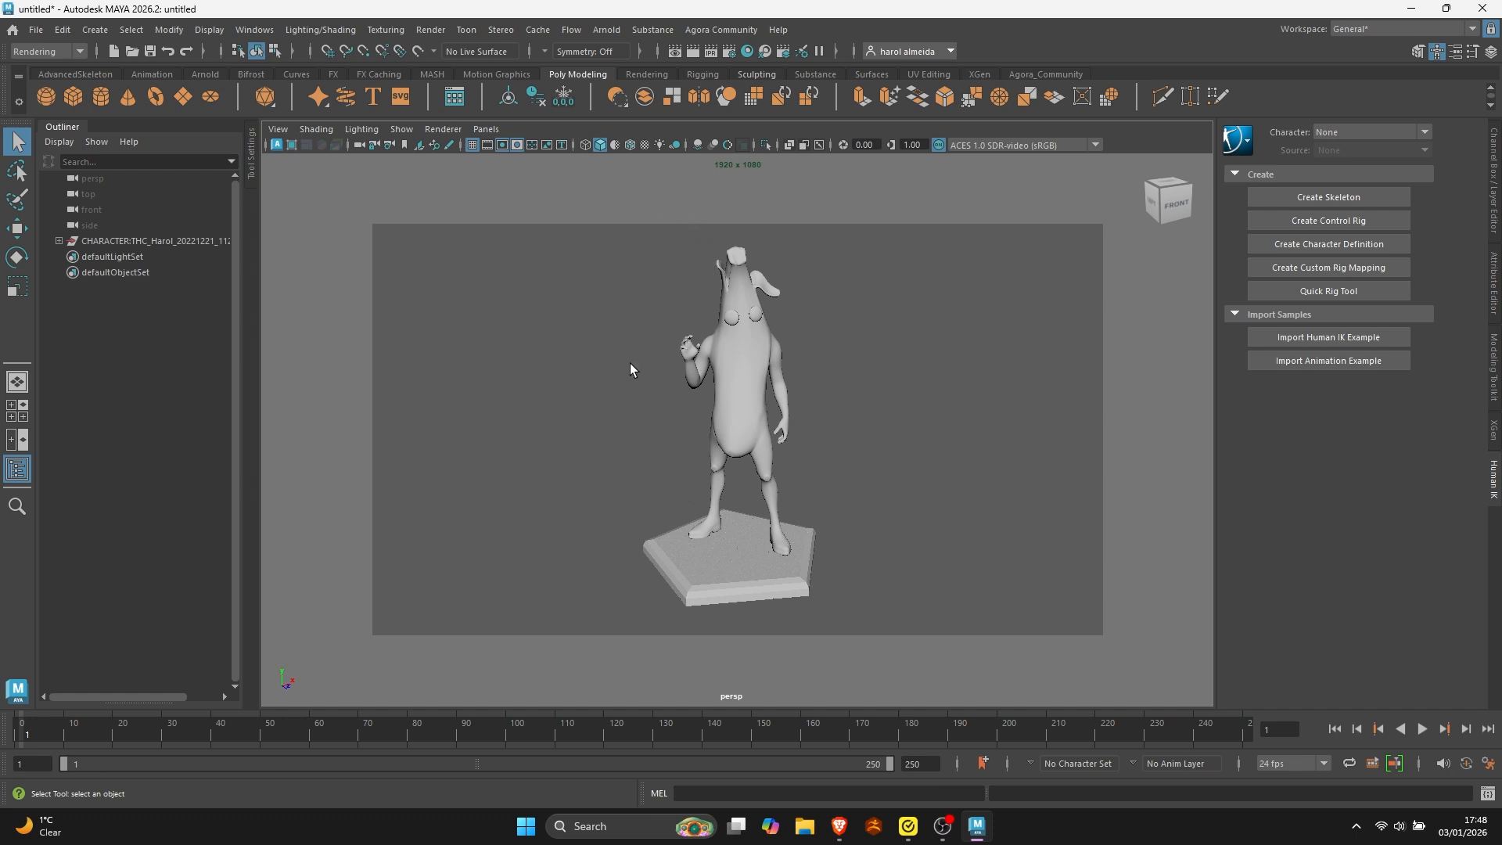
# Enable multisampling anti-aliasing with a sample count of 16 in the Viewport 2.0 renderer settings.
pyautogui.click(449, 138)
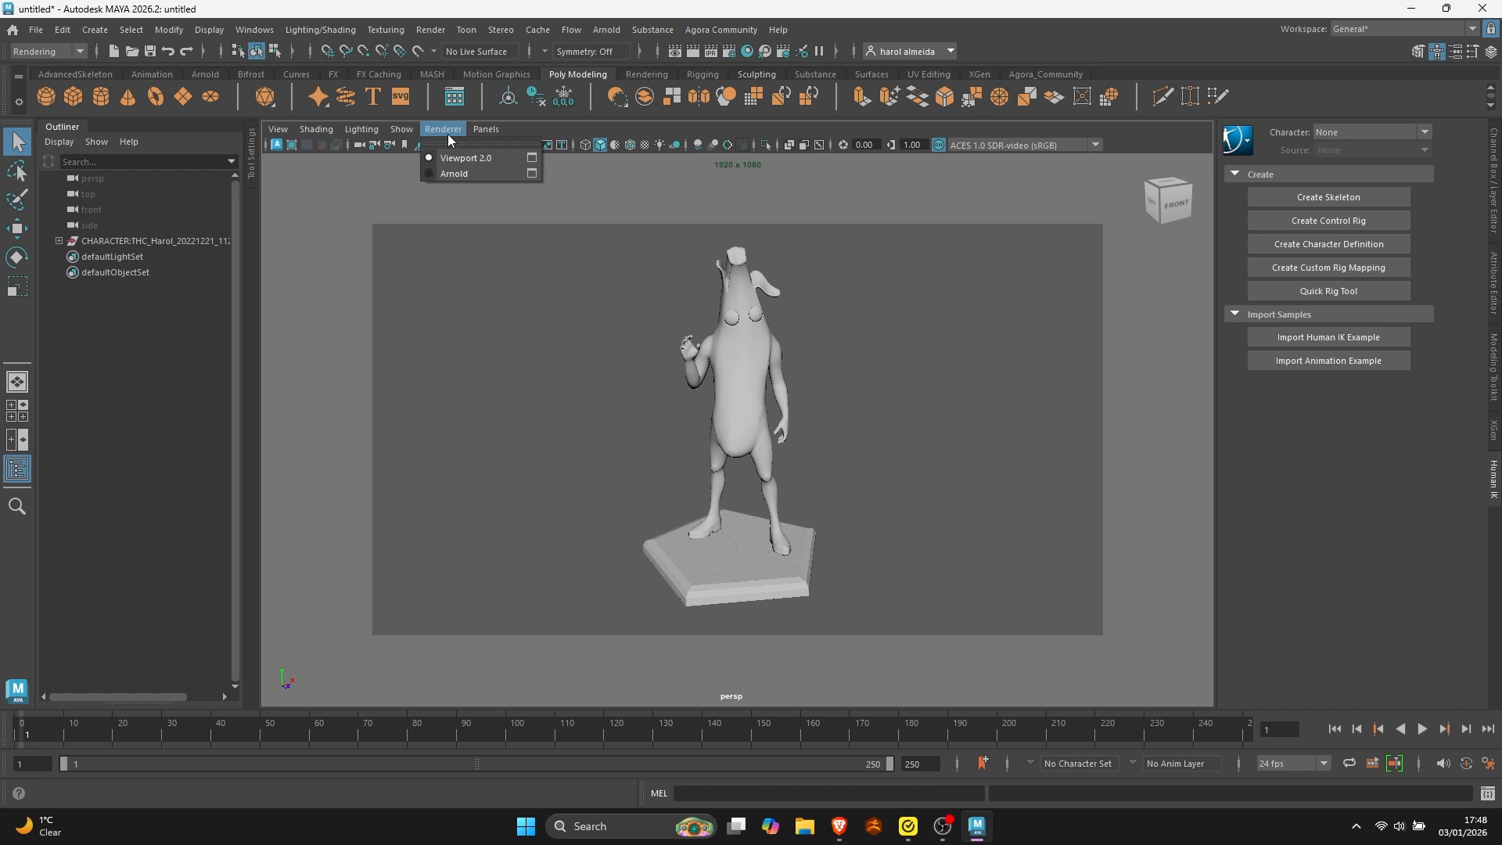
pyautogui.click(532, 159)
pyautogui.moveTo(642, 280); pyautogui.dragTo(981, 184)
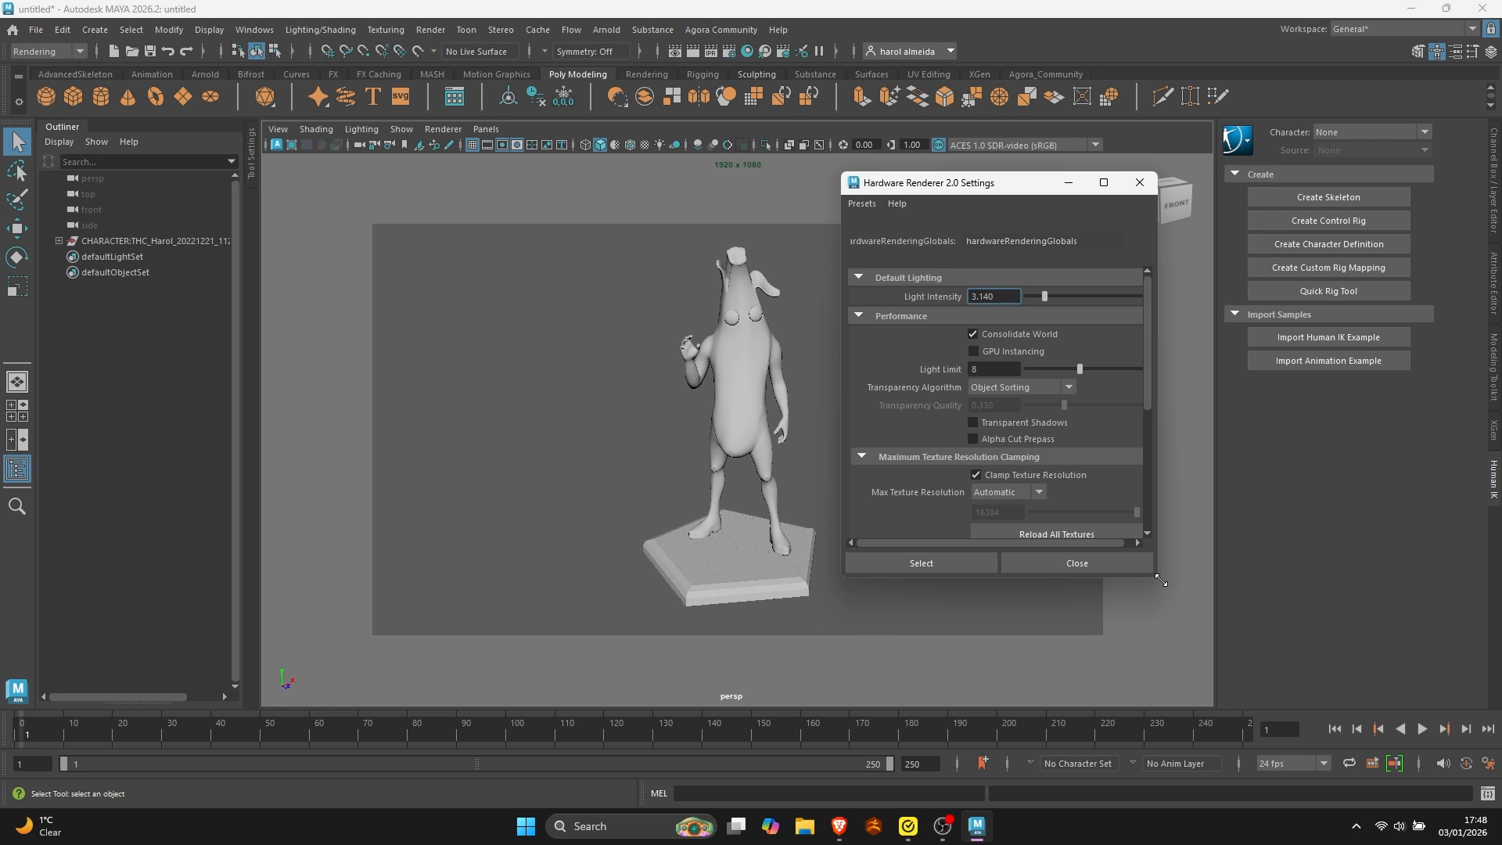
pyautogui.moveTo(1159, 575); pyautogui.dragTo(1449, 770)
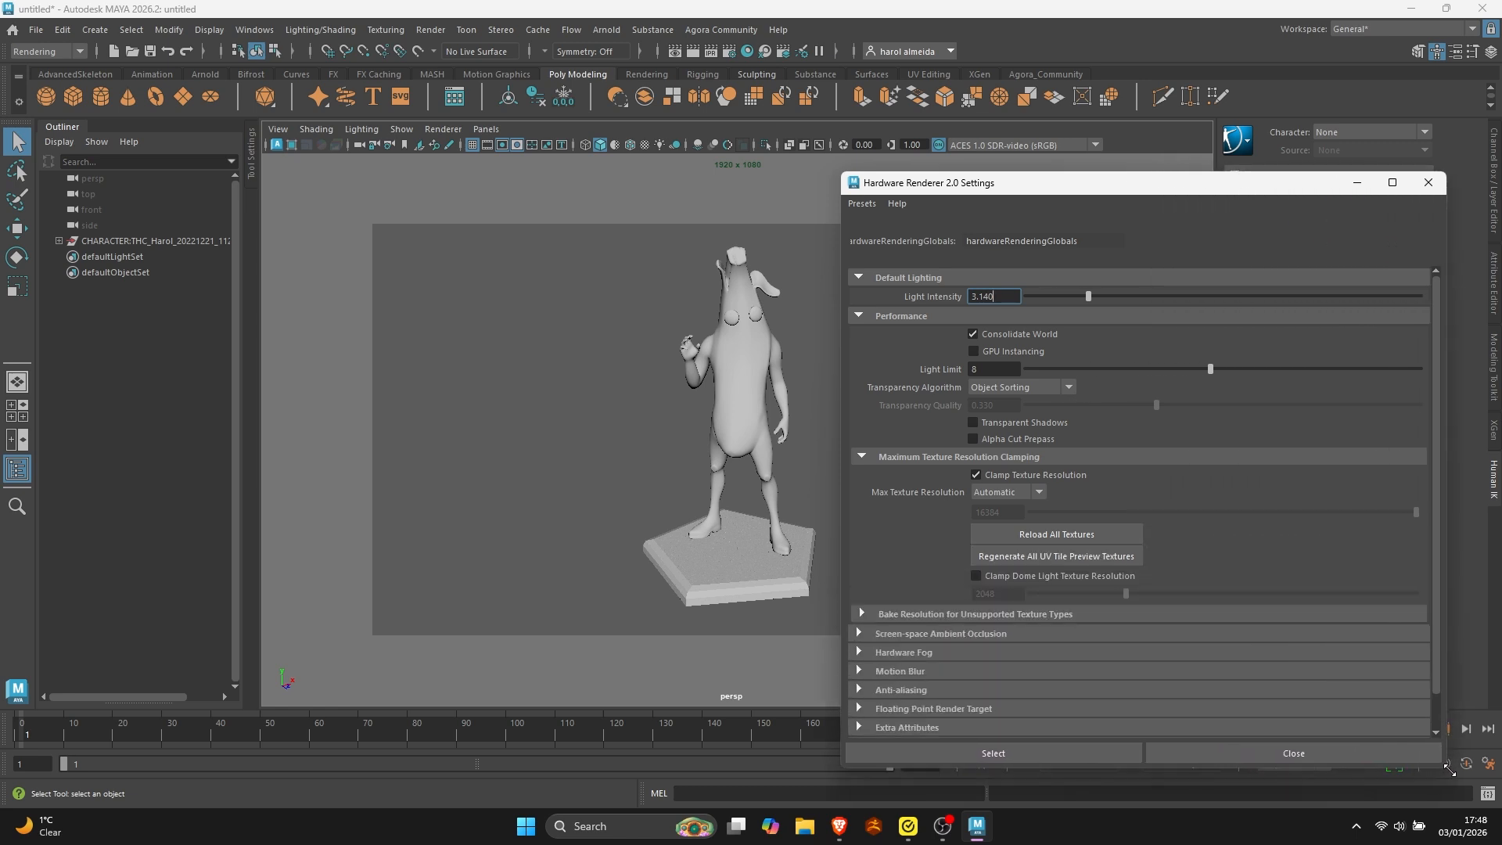
pyautogui.scroll(-1, 1034, 524)
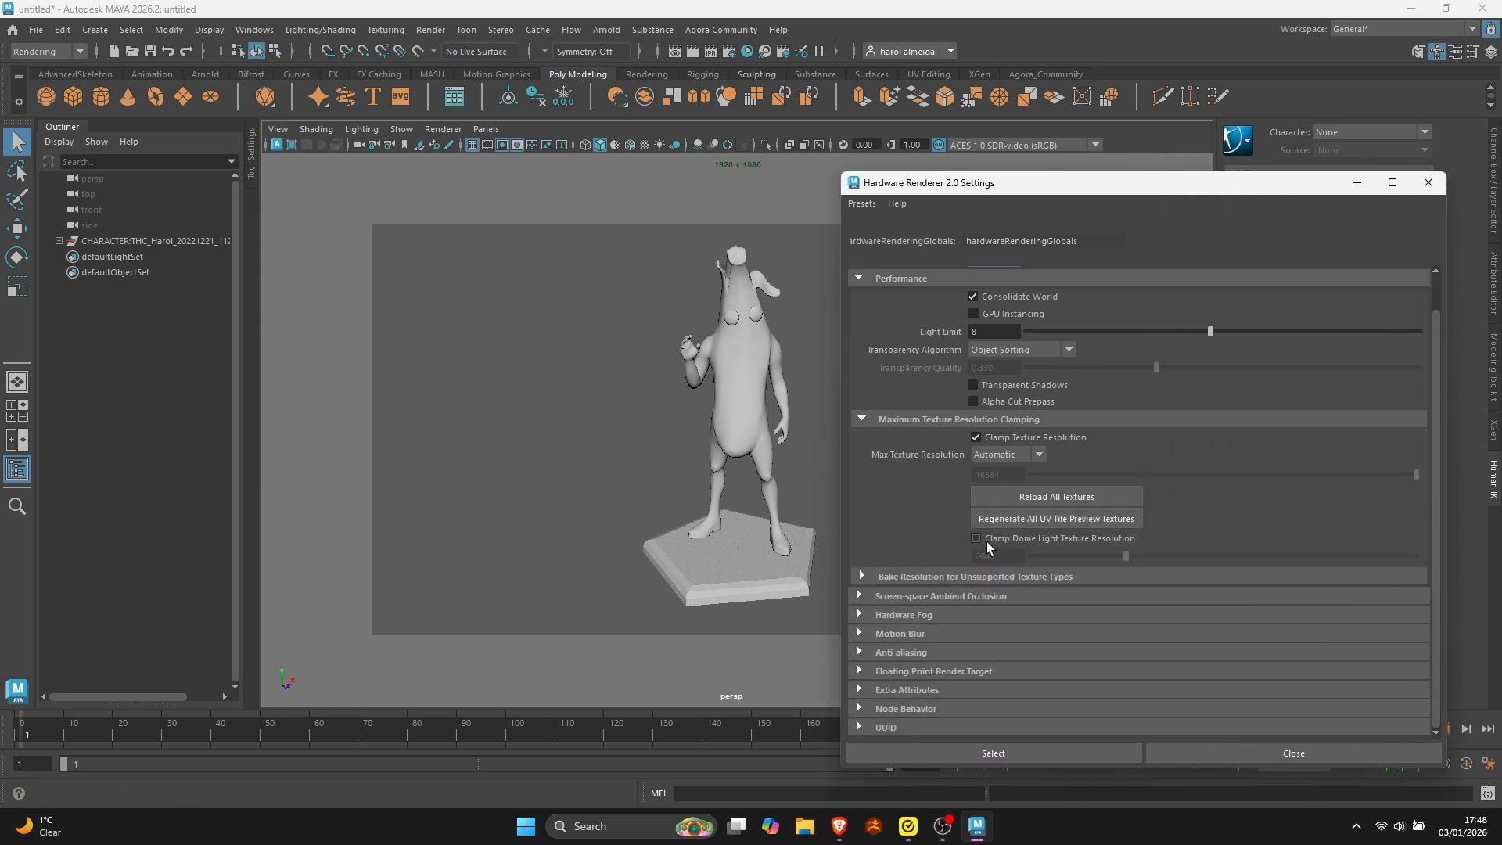
pyautogui.click(862, 651)
pyautogui.scroll(-1, 947, 579)
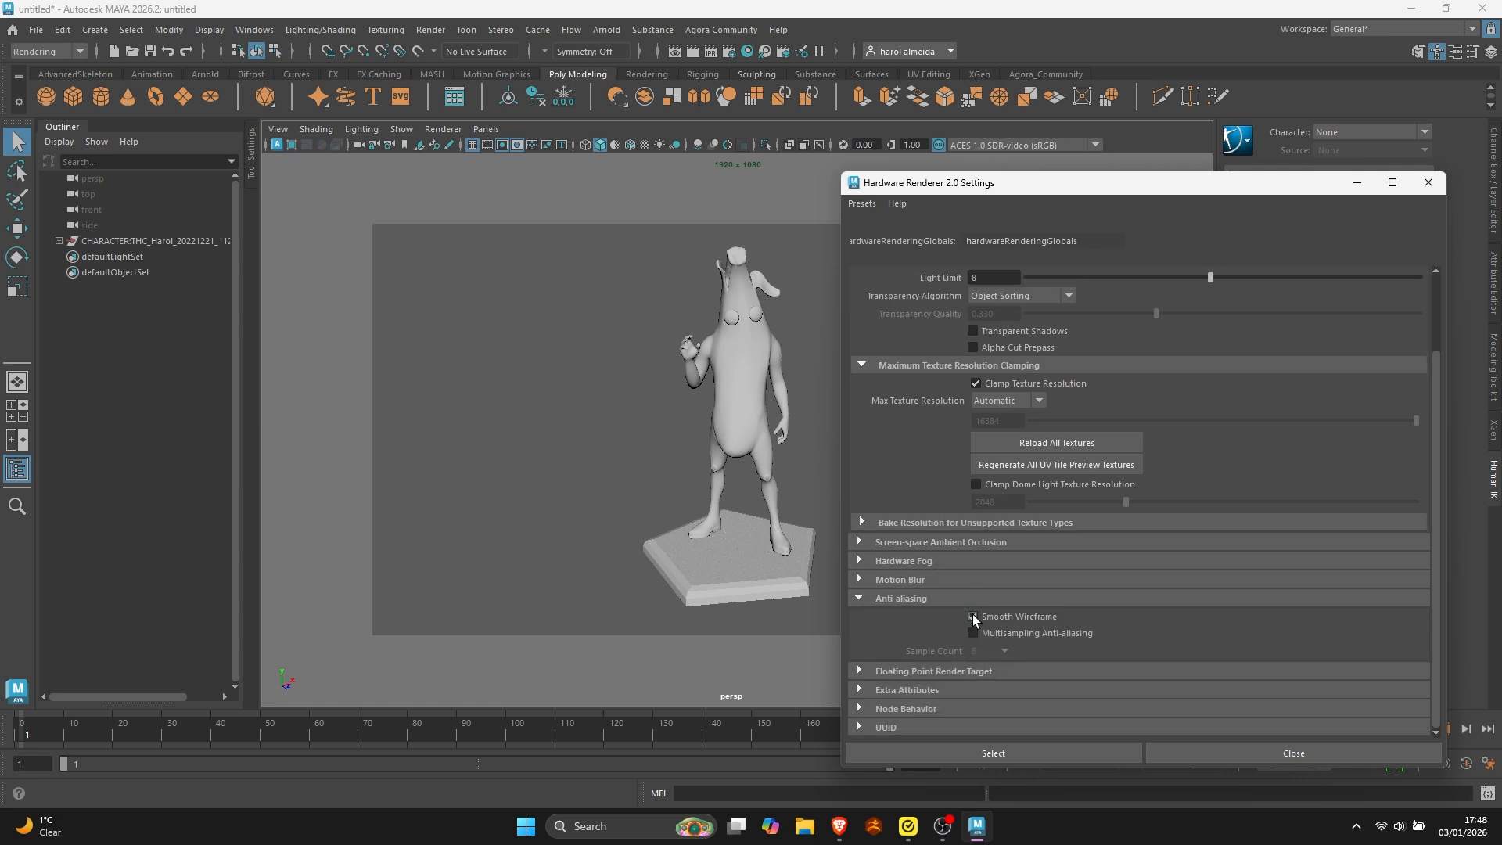
pyautogui.click(973, 632)
pyautogui.click(1000, 654)
pyautogui.click(996, 730)
# Enable screen-space ambient occlusion in the Hardware Renderer 2.0 settings and close them.
pyautogui.scroll(1, 942, 576)
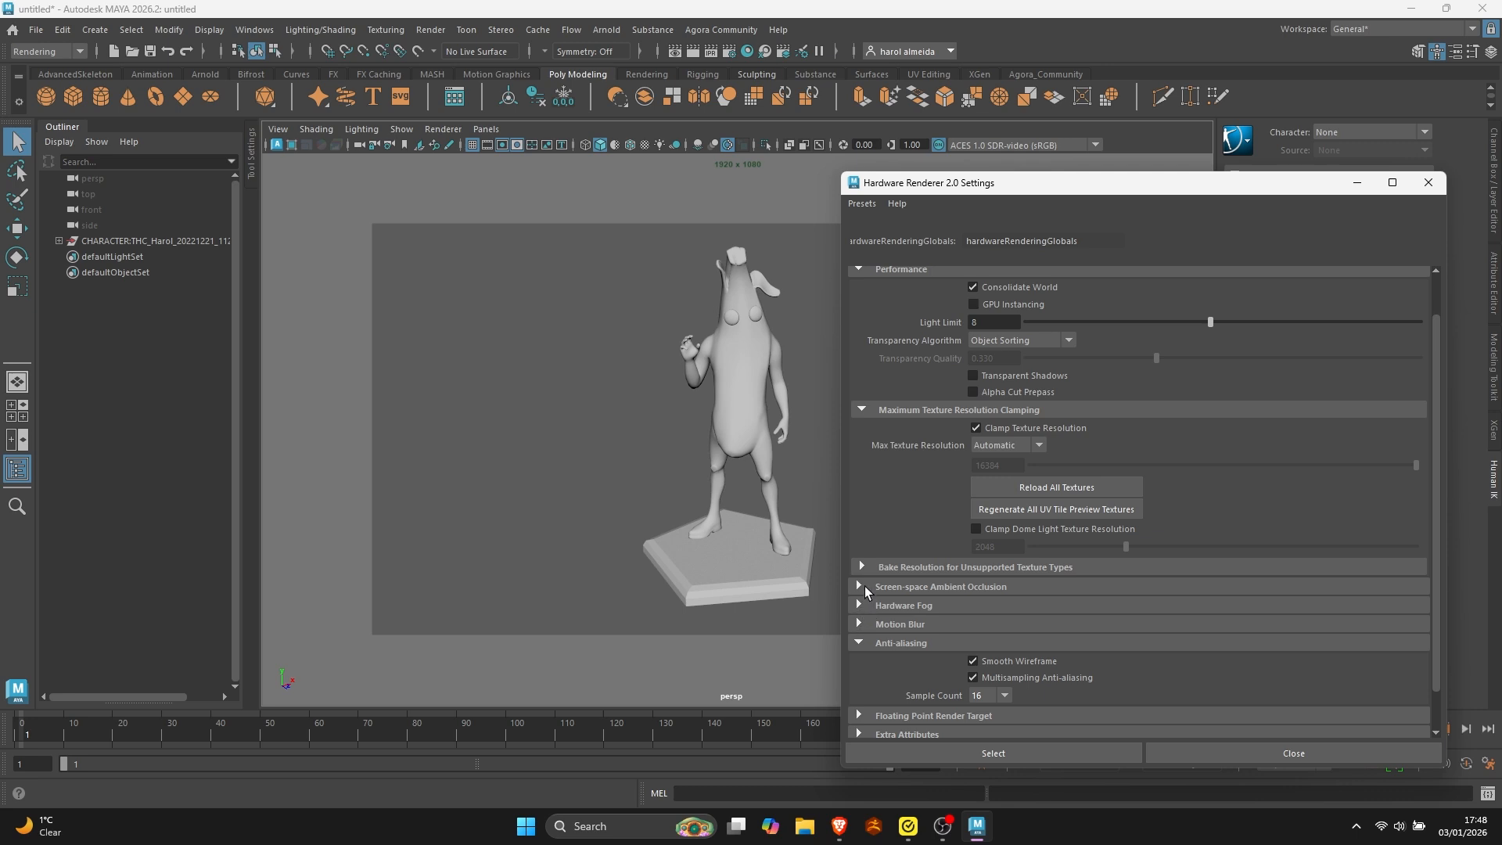
pyautogui.click(861, 587)
pyautogui.click(972, 604)
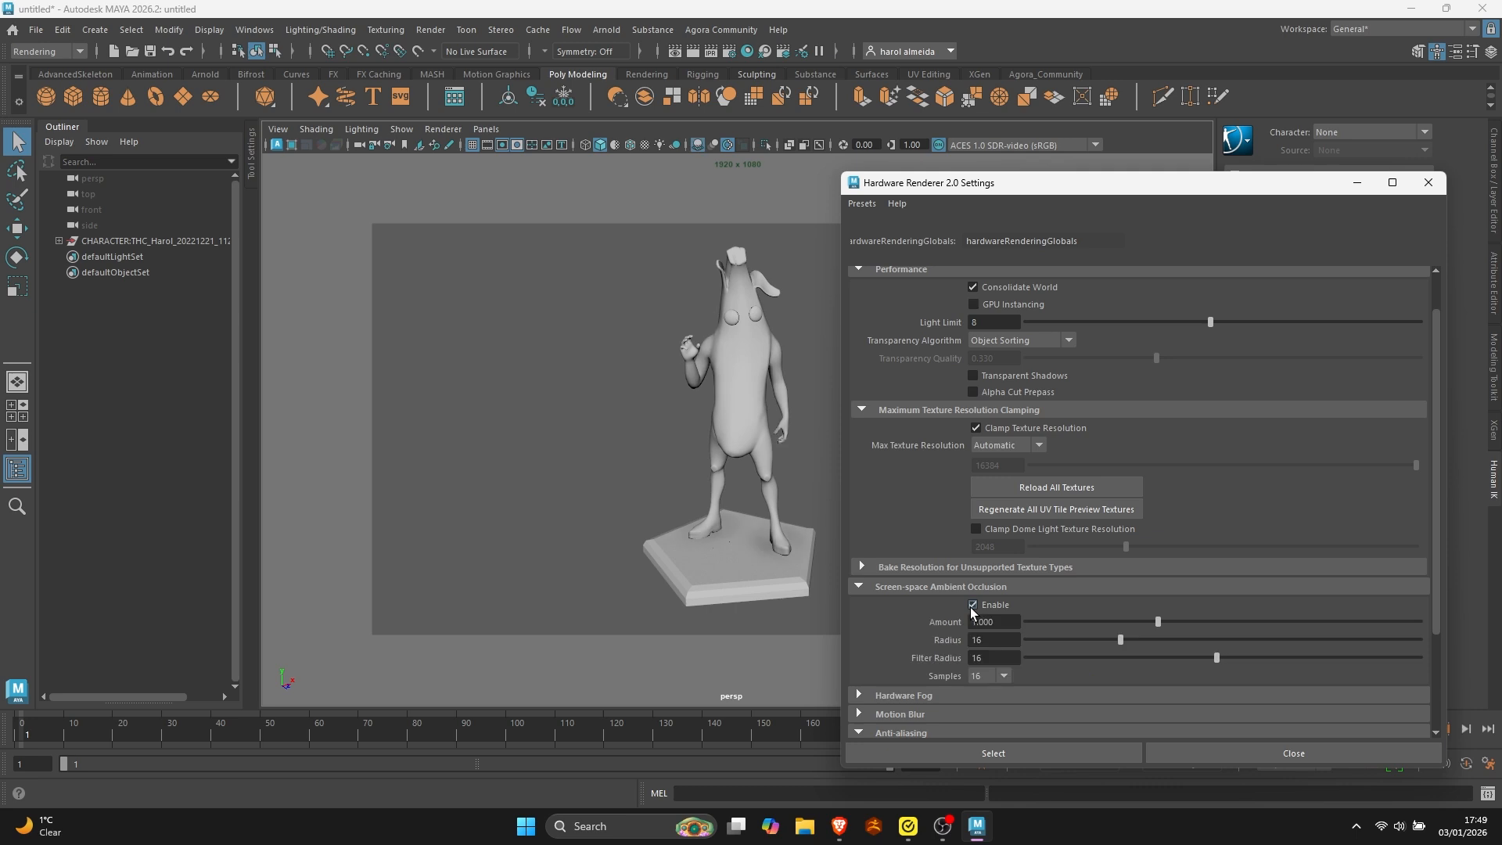
pyautogui.click(1212, 747)
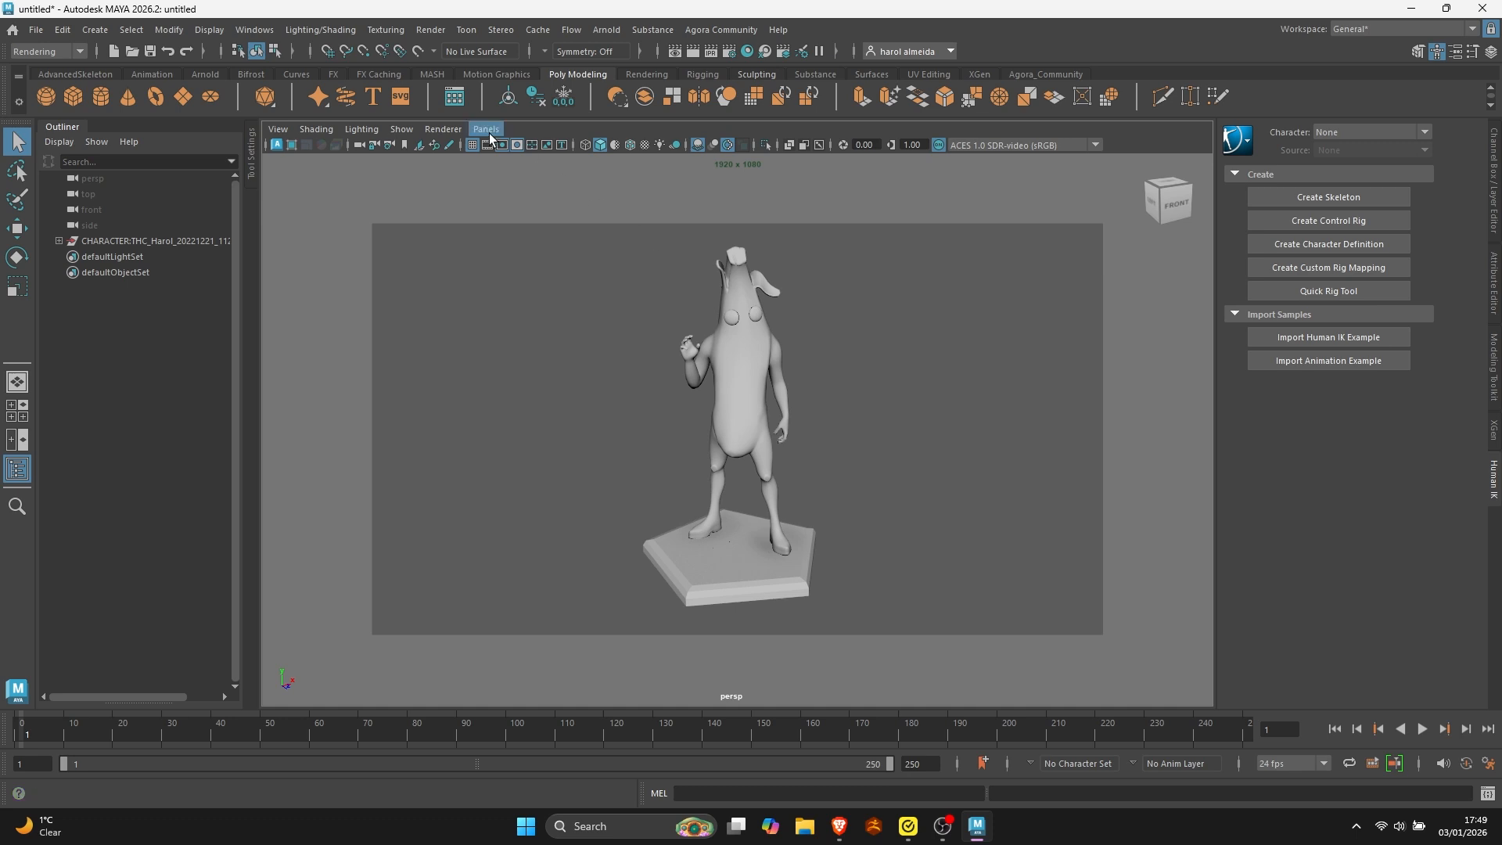
# Create a clockwise turntable animation of 250 frames around the banana character using the Animation menu set.
pyautogui.click(65, 51)
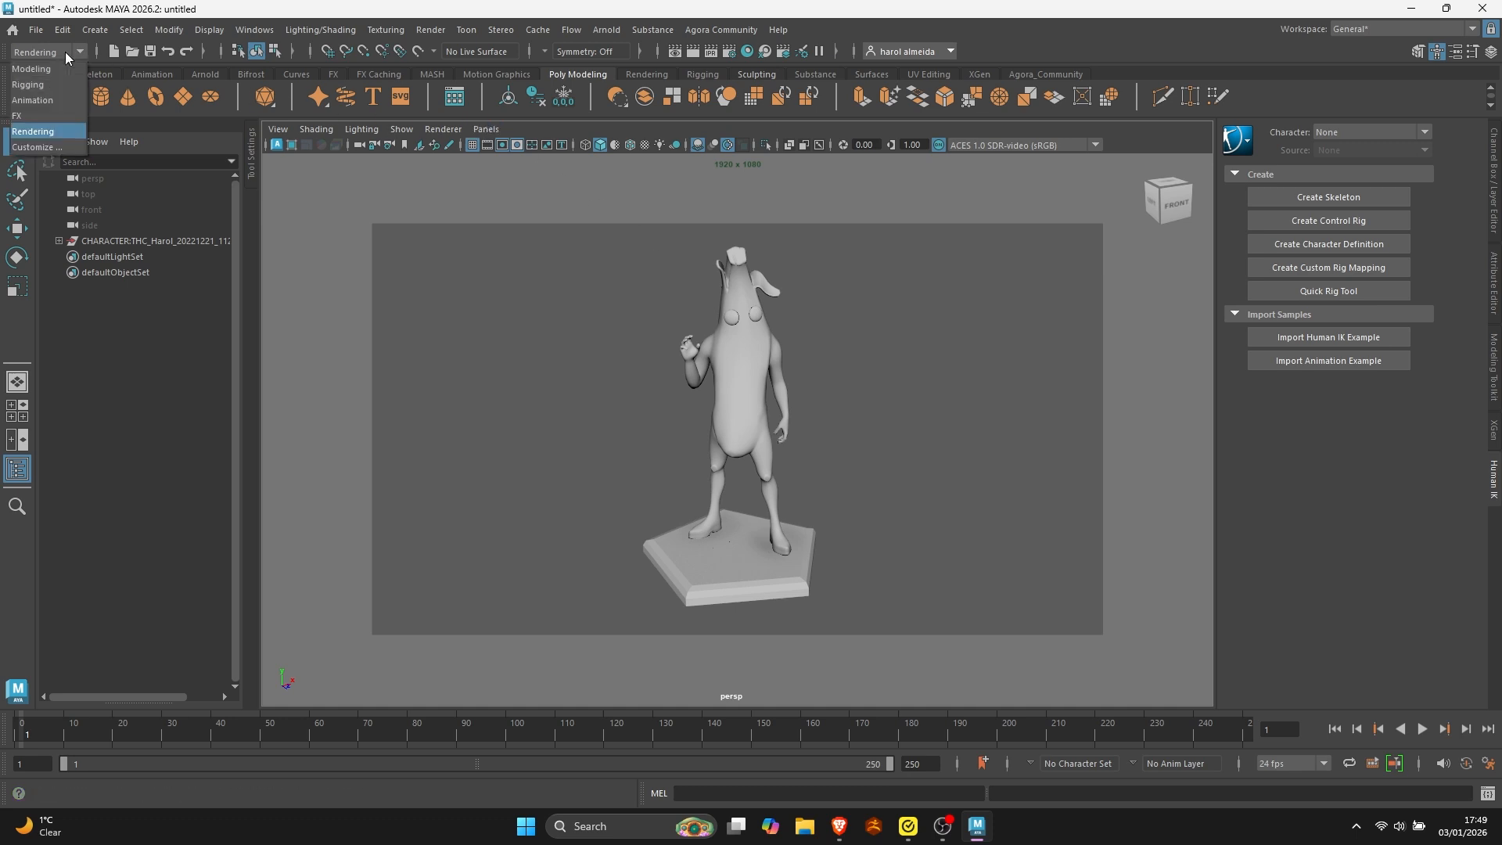
pyautogui.click(59, 98)
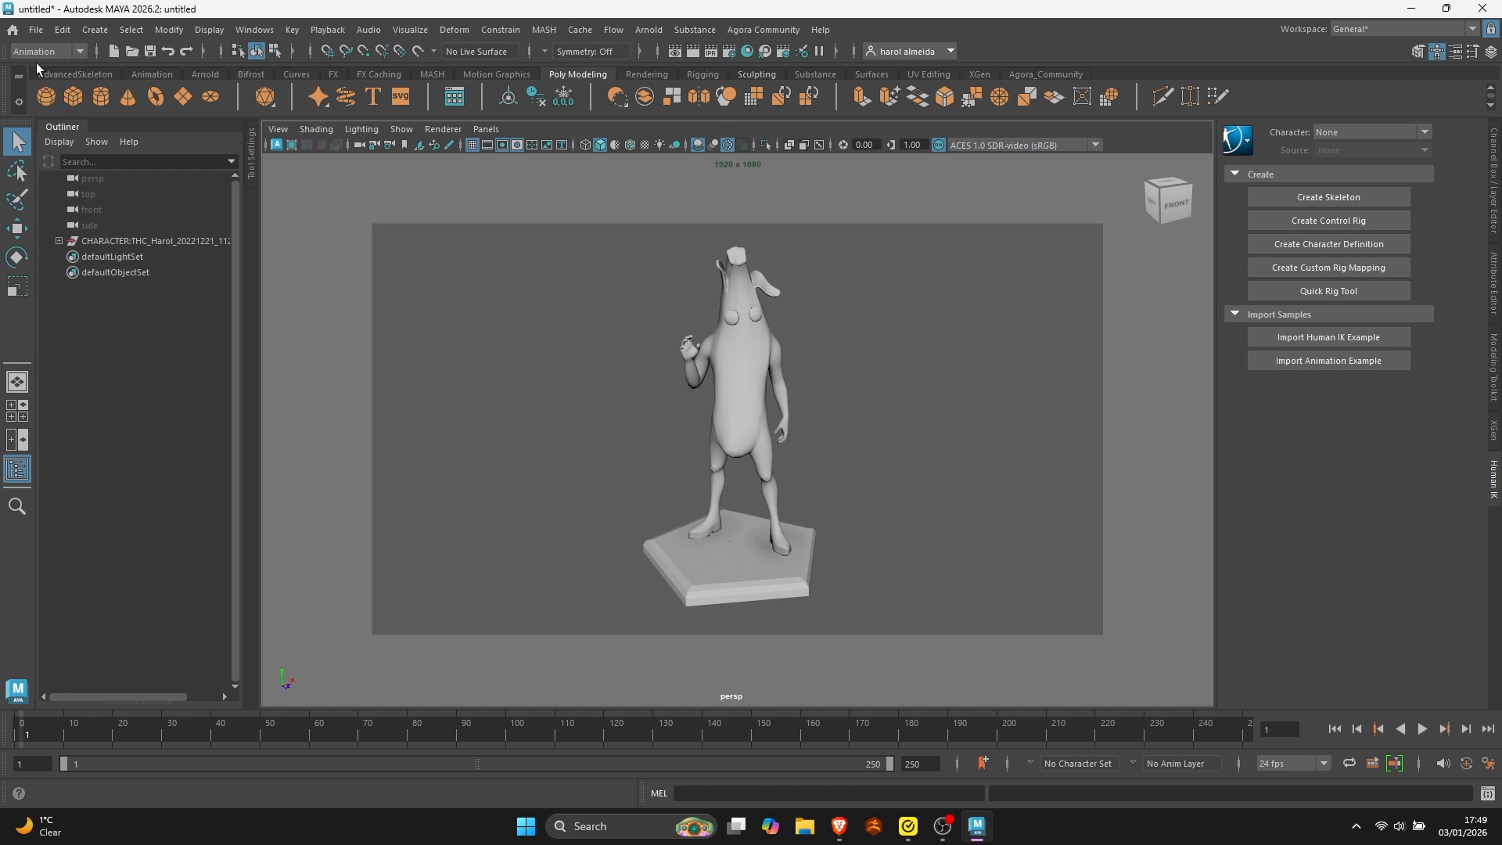
pyautogui.click(410, 29)
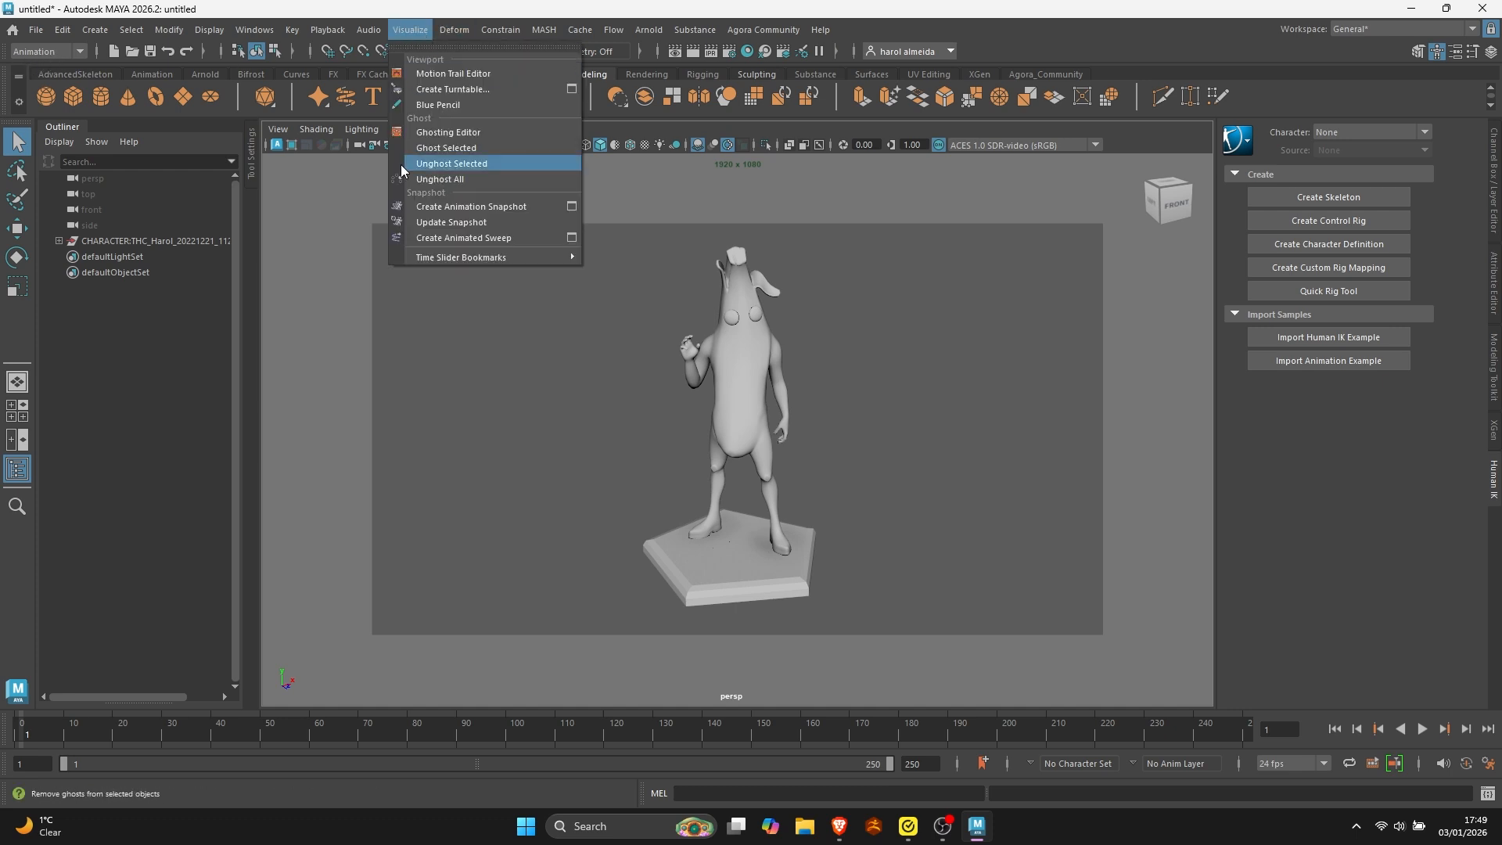
pyautogui.click(572, 89)
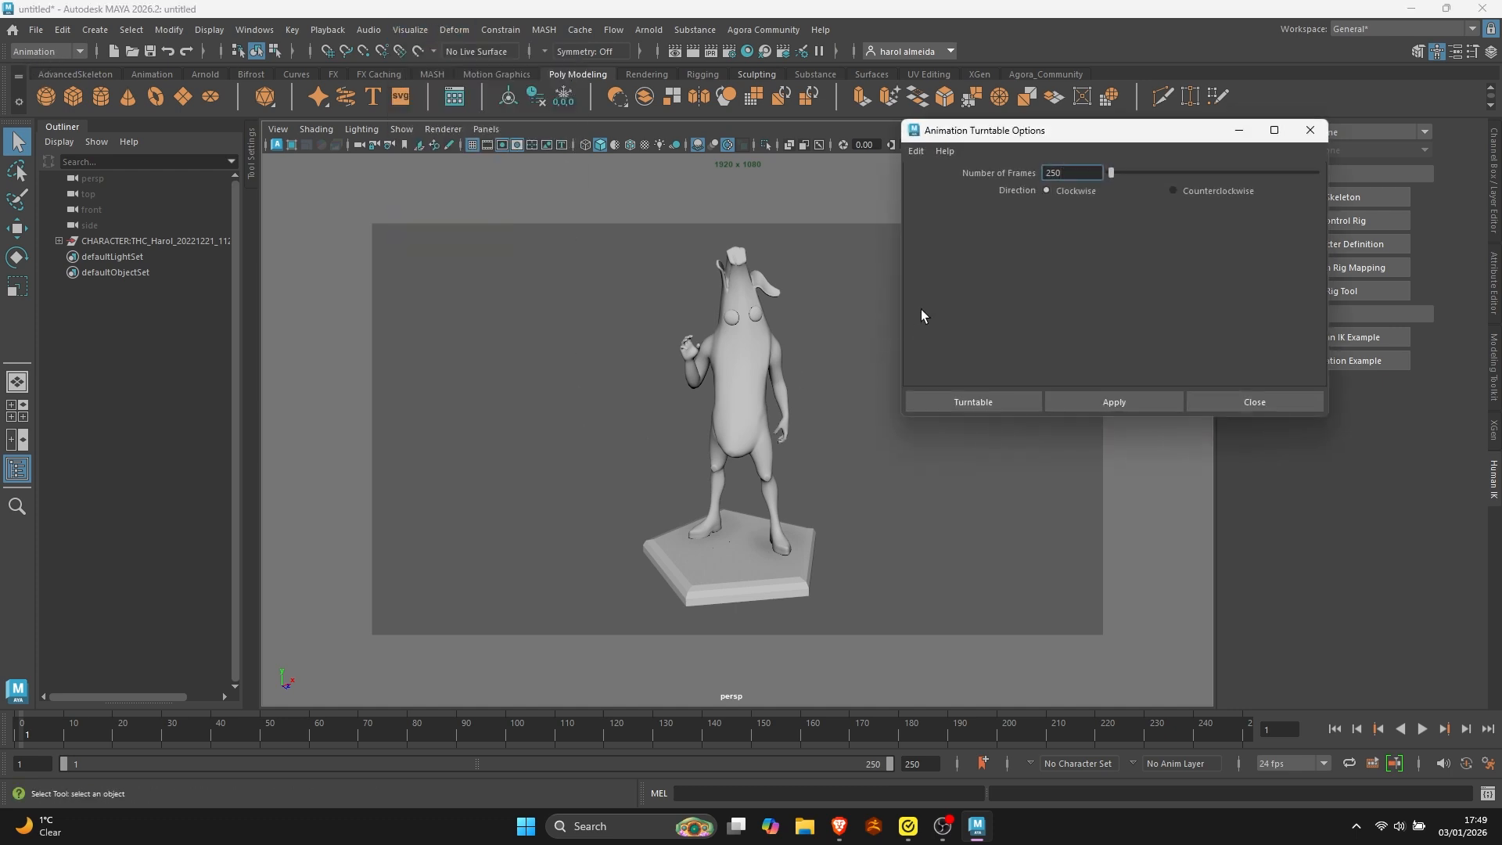
pyautogui.doubleClick(1063, 171)
pyautogui.write('250')
pyautogui.click(974, 402)
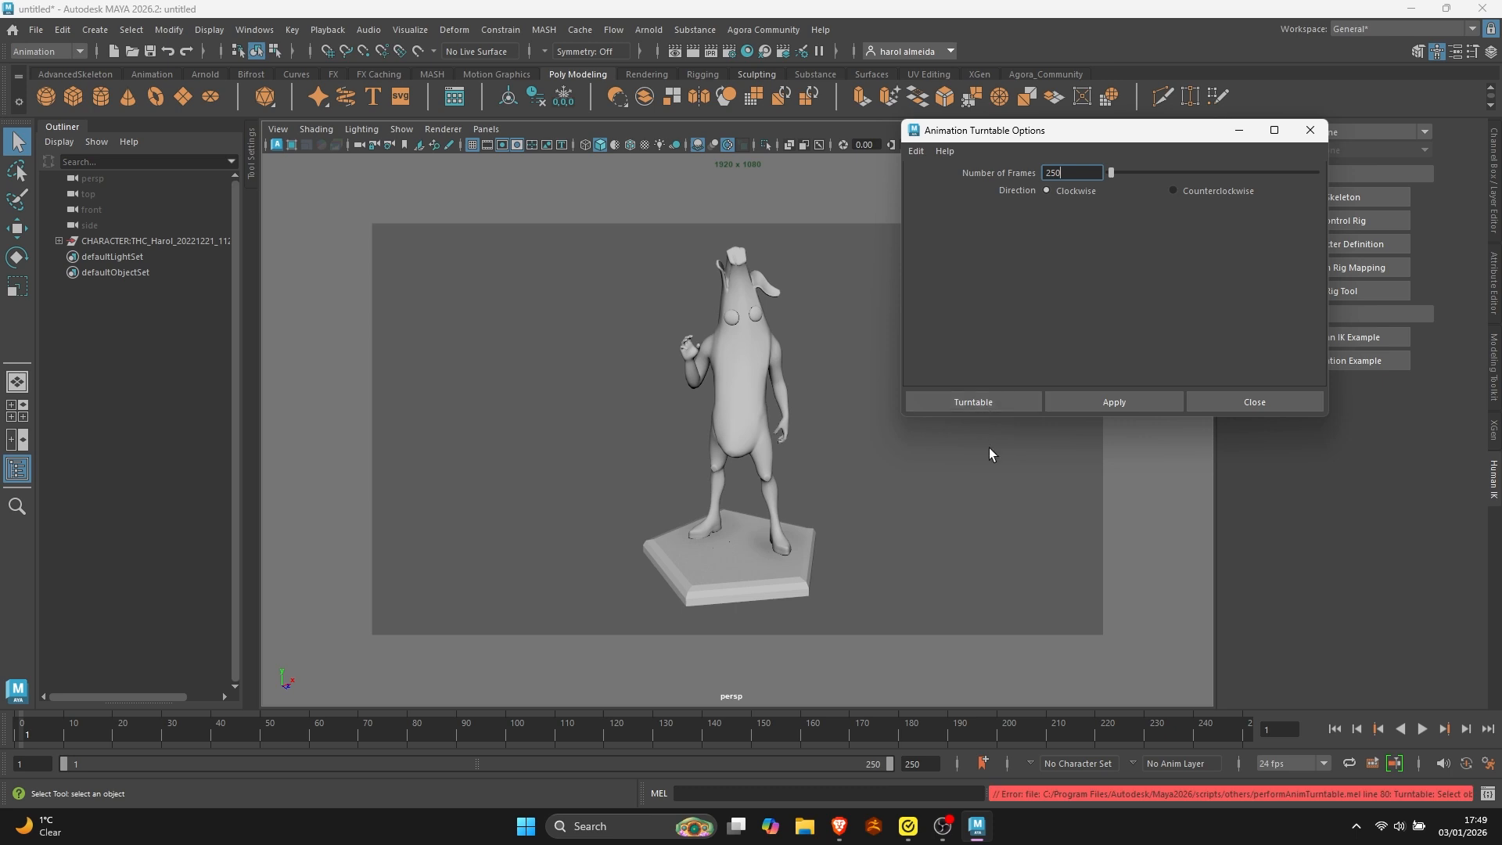
pyautogui.click(725, 370)
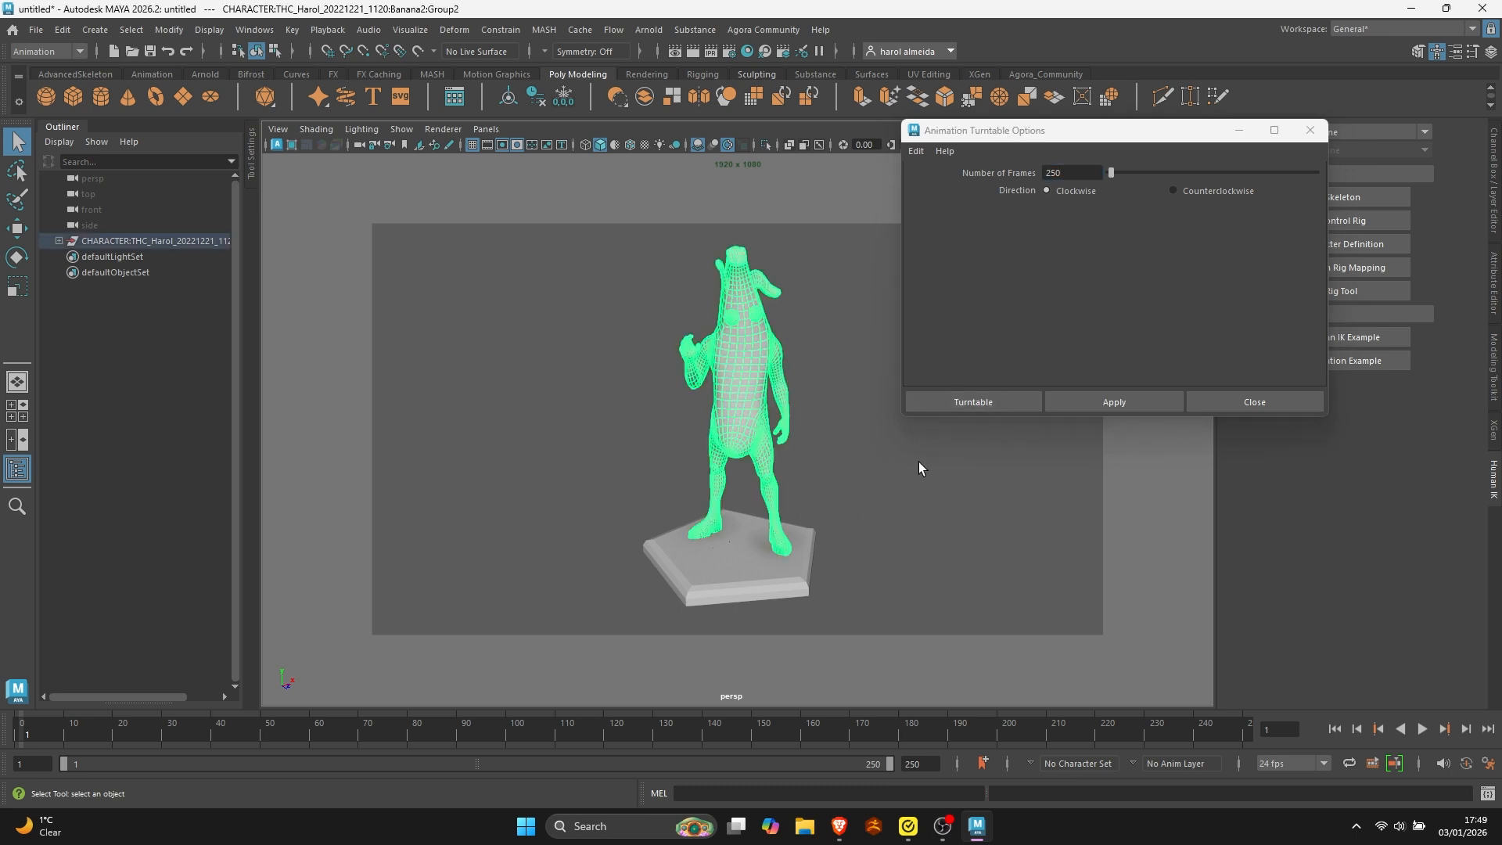
pyautogui.click(959, 402)
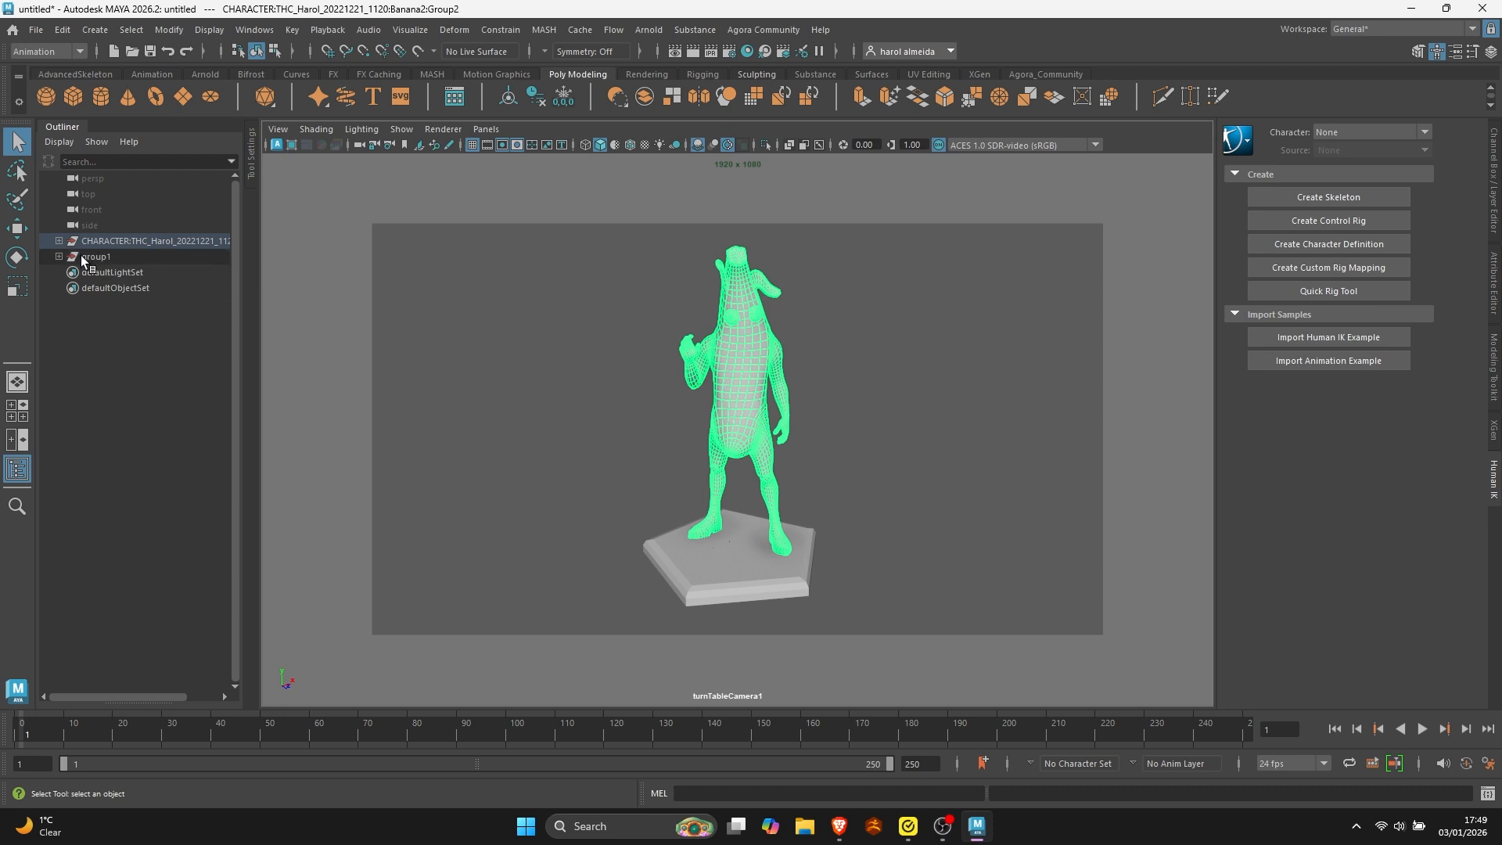
# Rename the group containing the turntable camera to RENDER_CAMERA and deselect it.
pyautogui.click(60, 256)
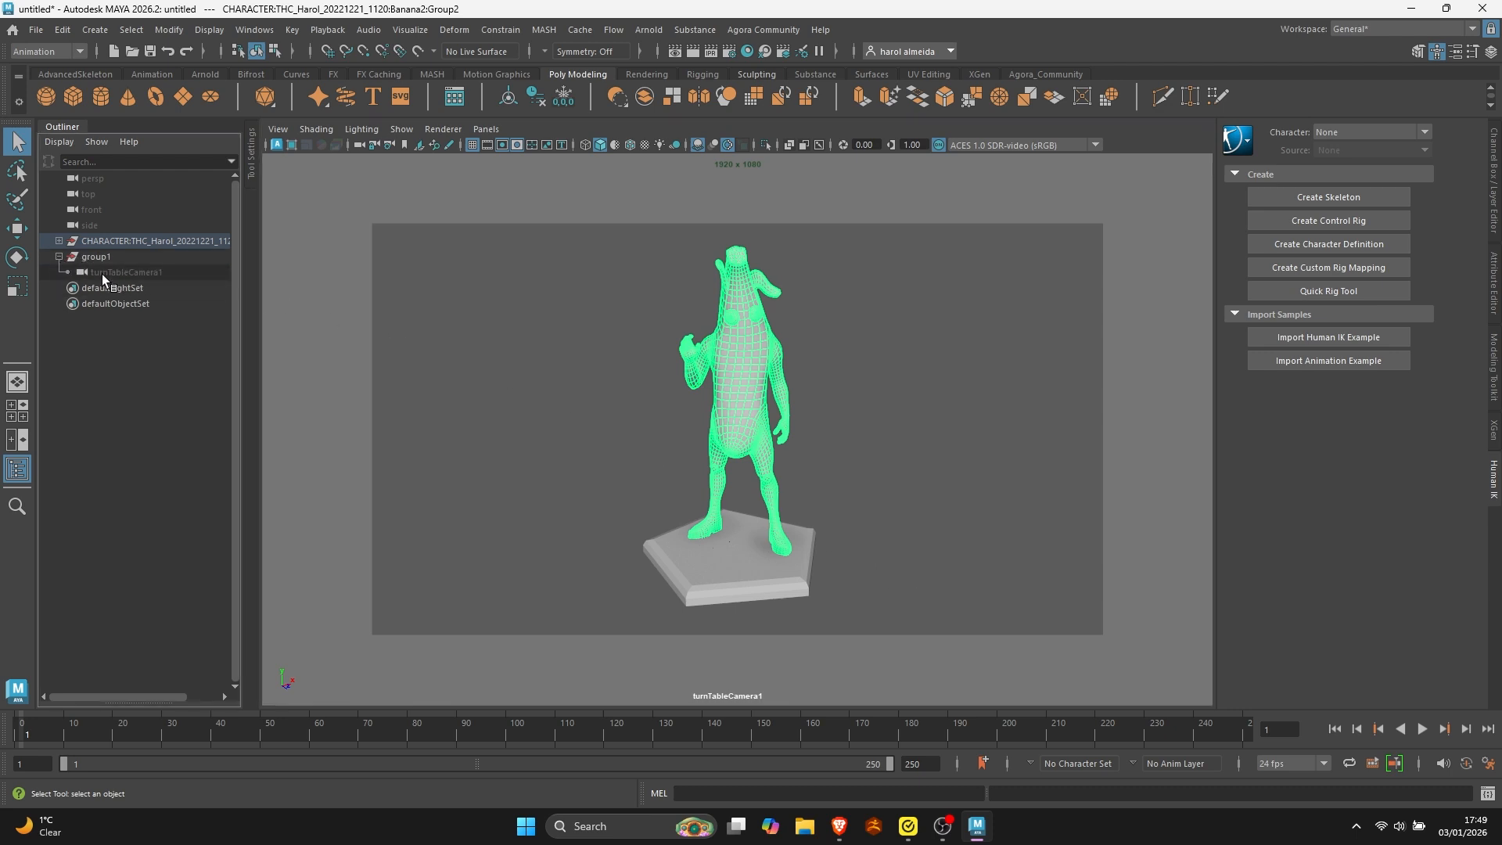
pyautogui.doubleClick(124, 257)
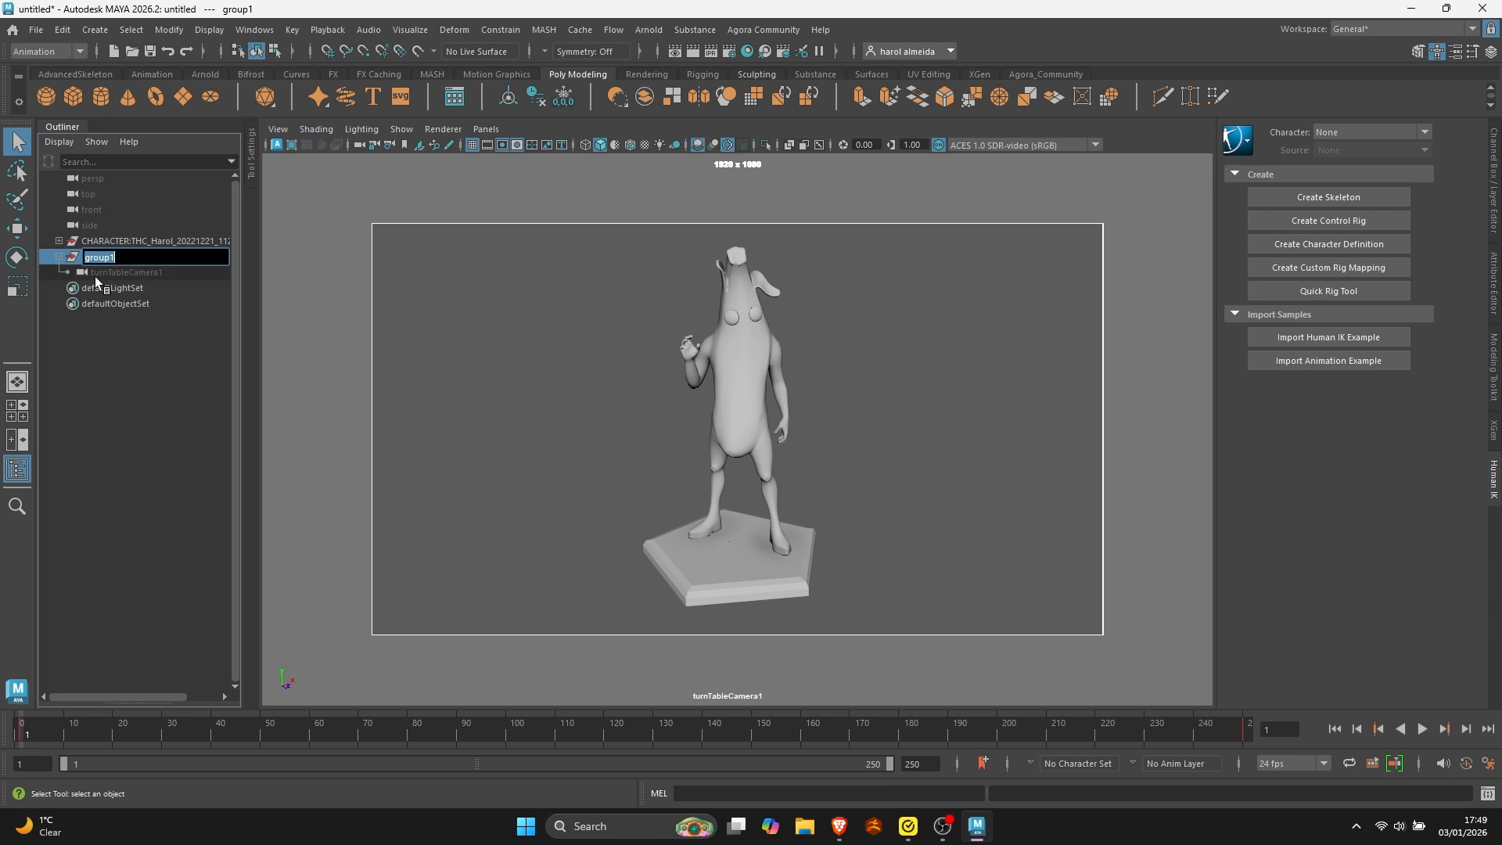
pyautogui.press('capslock')
pyautogui.write('RENDER_CAMERAA')
pyautogui.press('capslock')
pyautogui.press('Return')
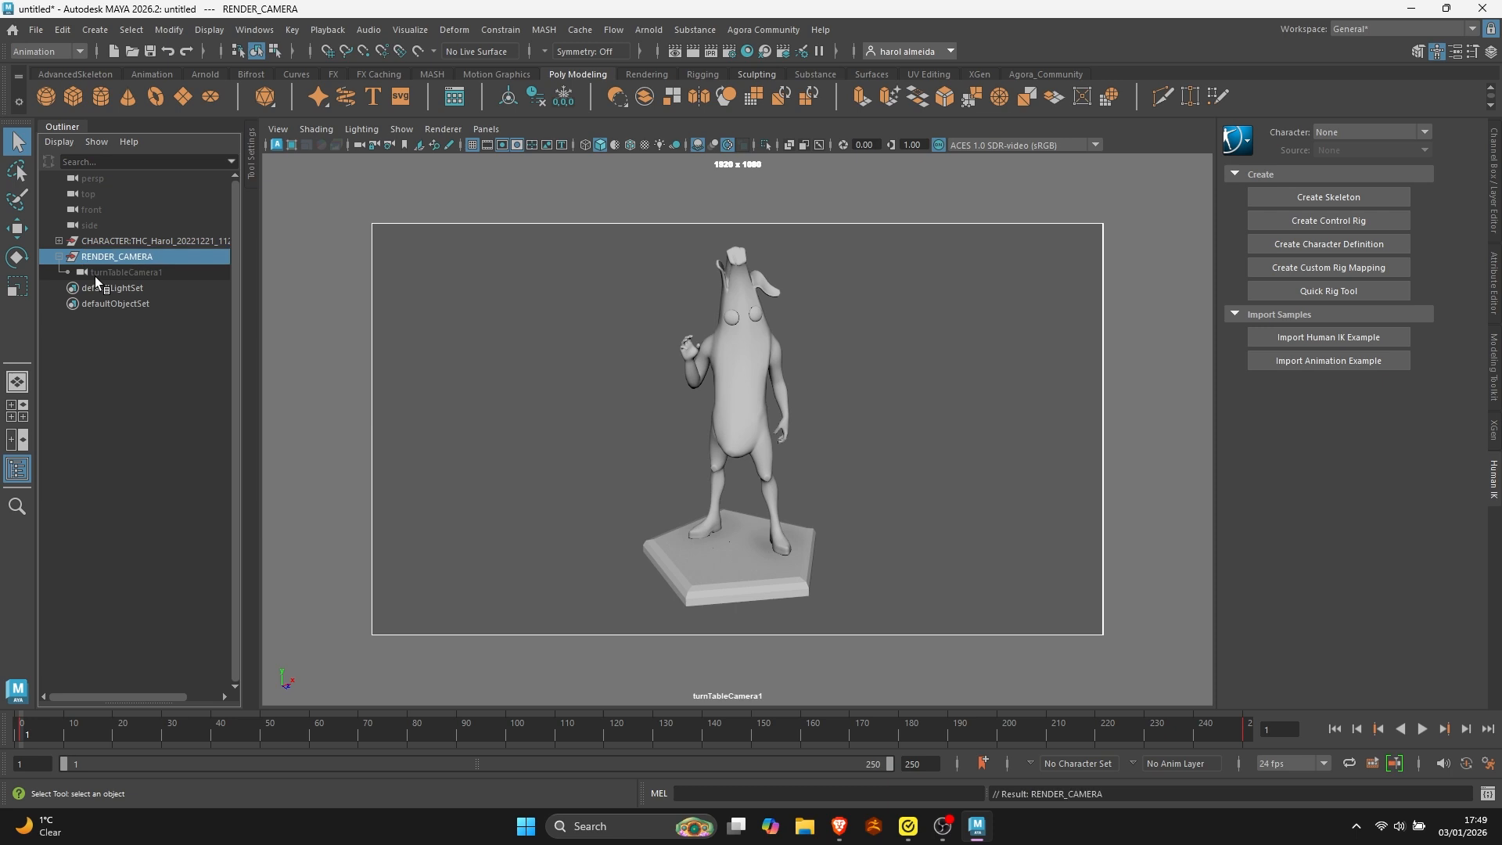
pyautogui.click(515, 463)
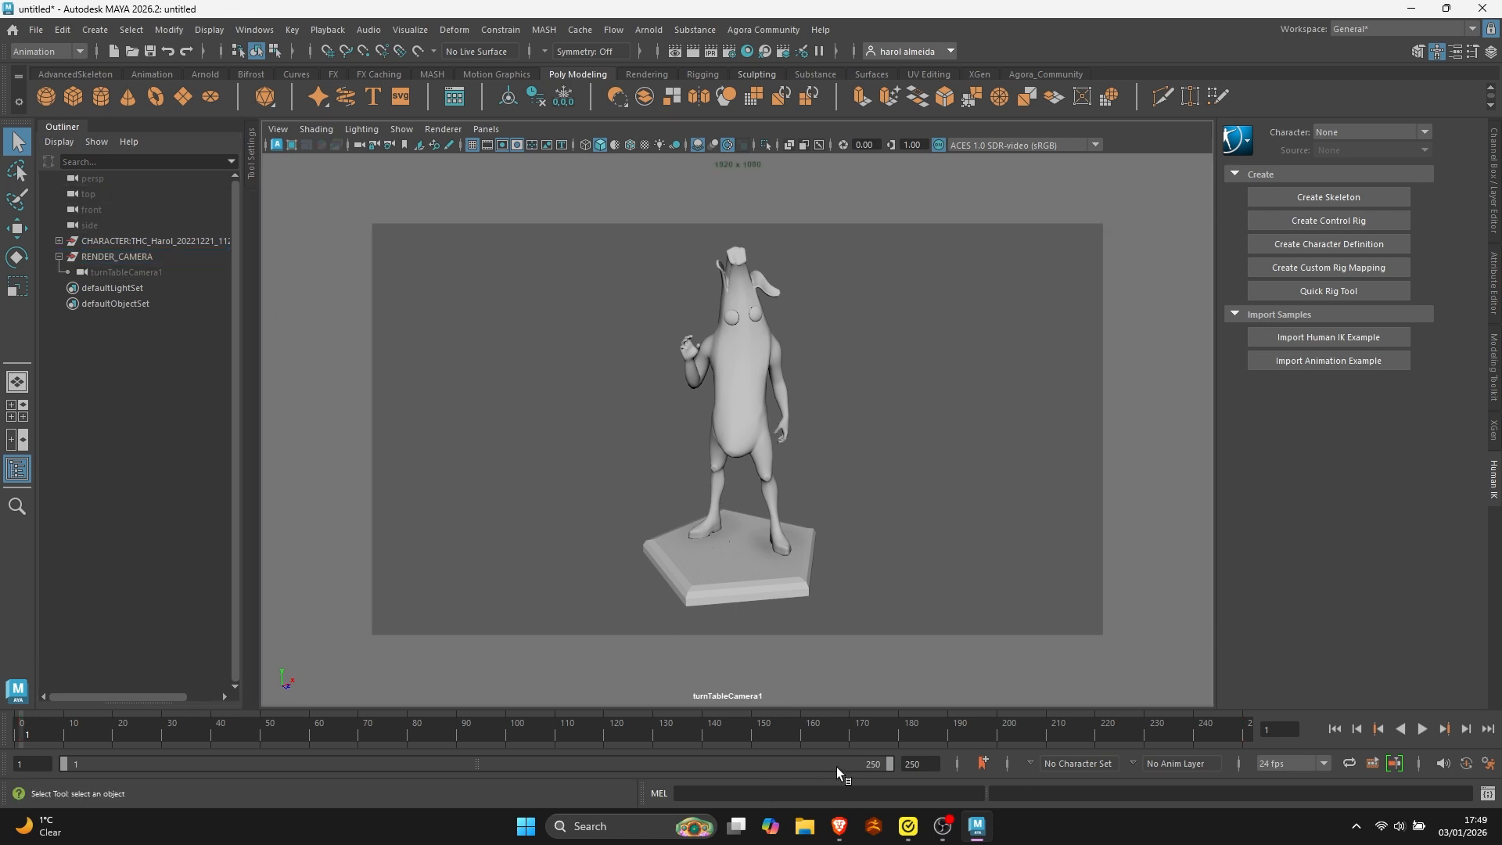
# Preview the turntable by scrubbing to frame 190, then play the animation and stop it.
pyautogui.click(950, 726)
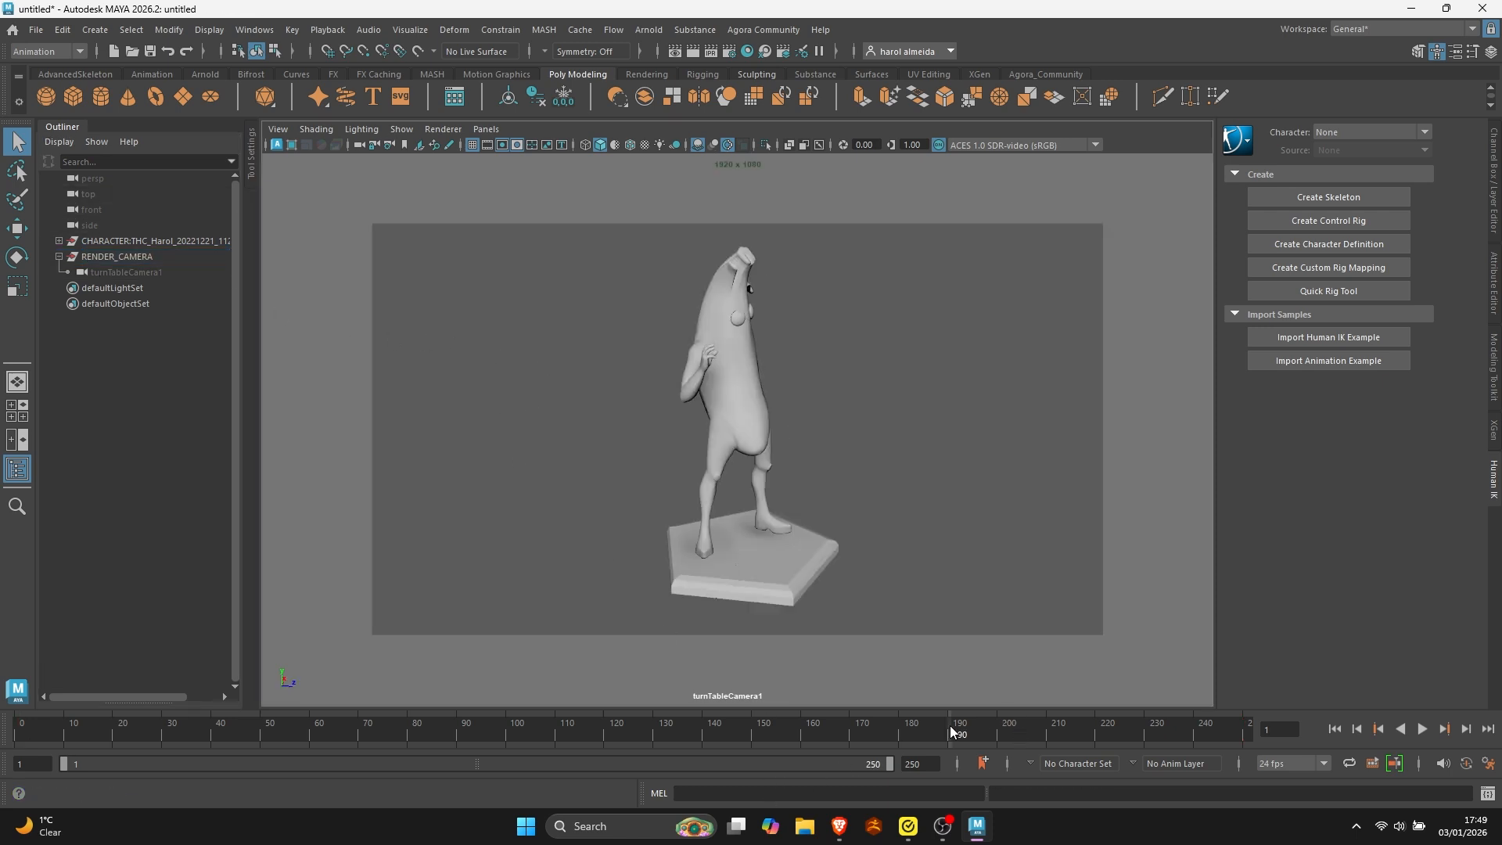
pyautogui.click(1422, 728)
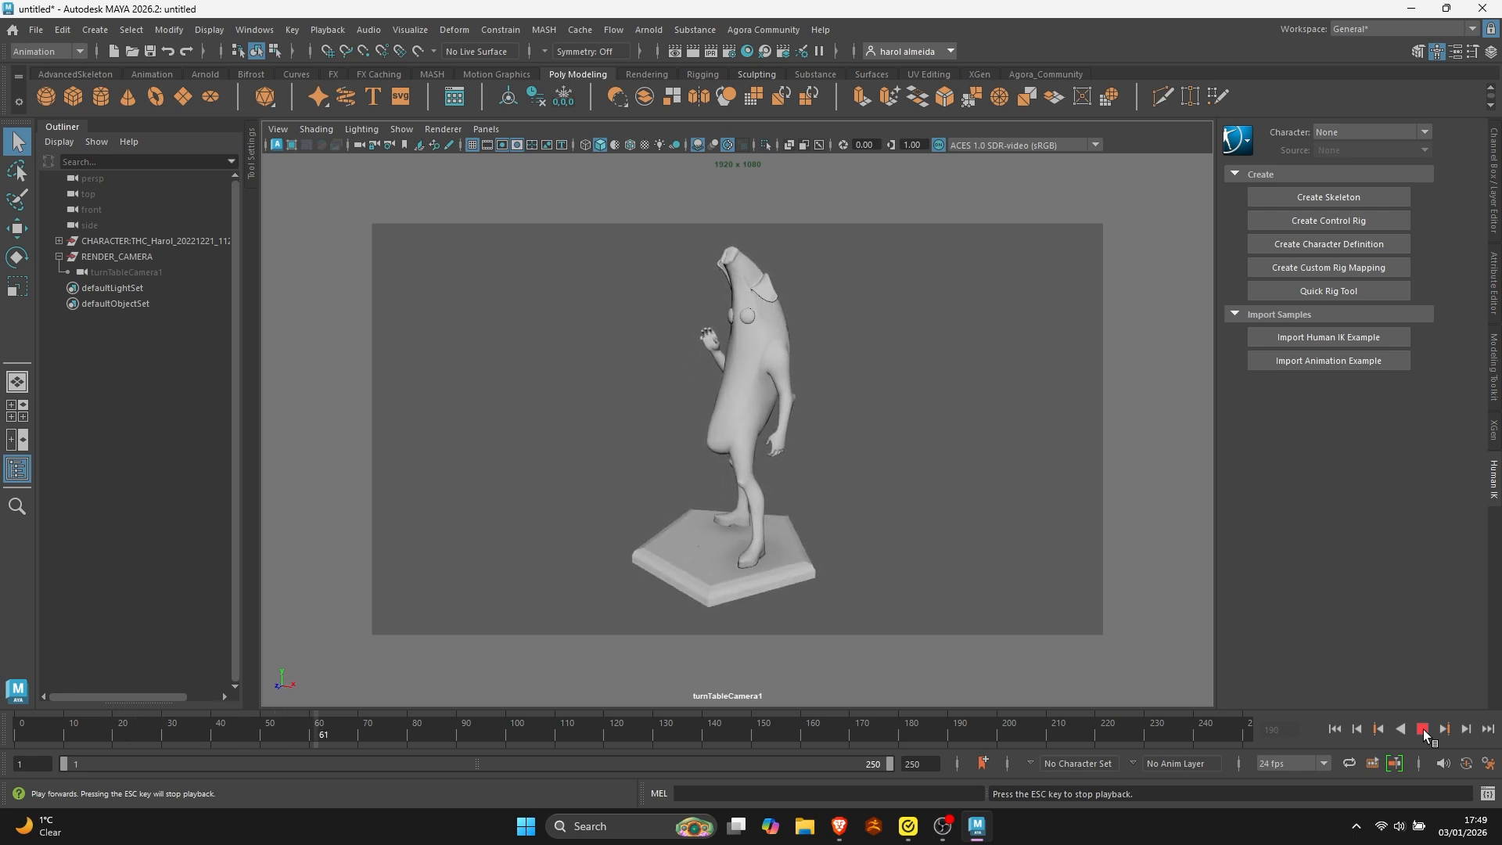
pyautogui.click(1423, 729)
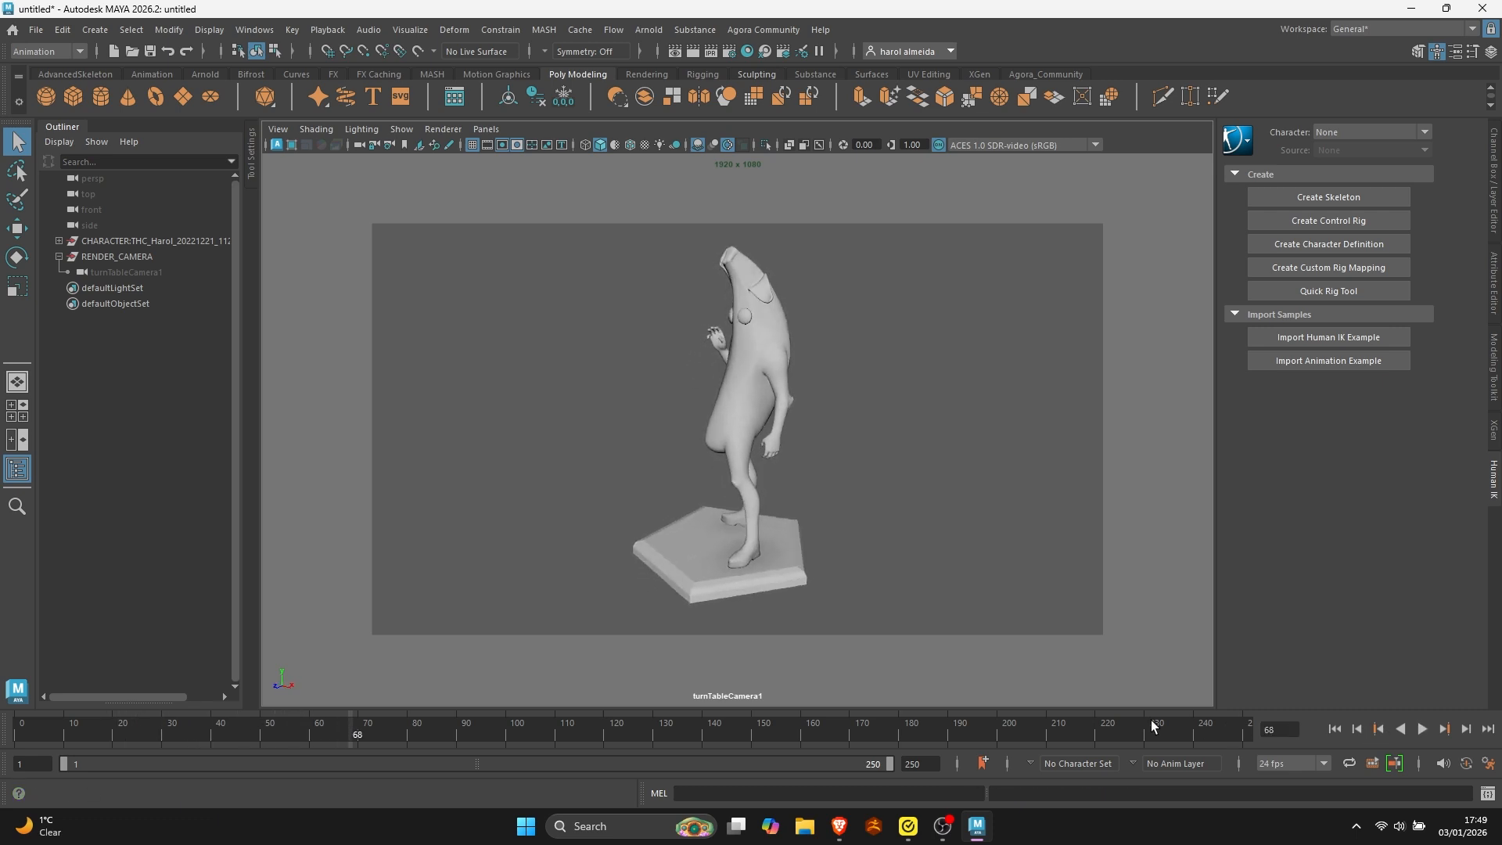
# Set the timeline's playback speed to Real-time.
pyautogui.rightClick(1094, 726)
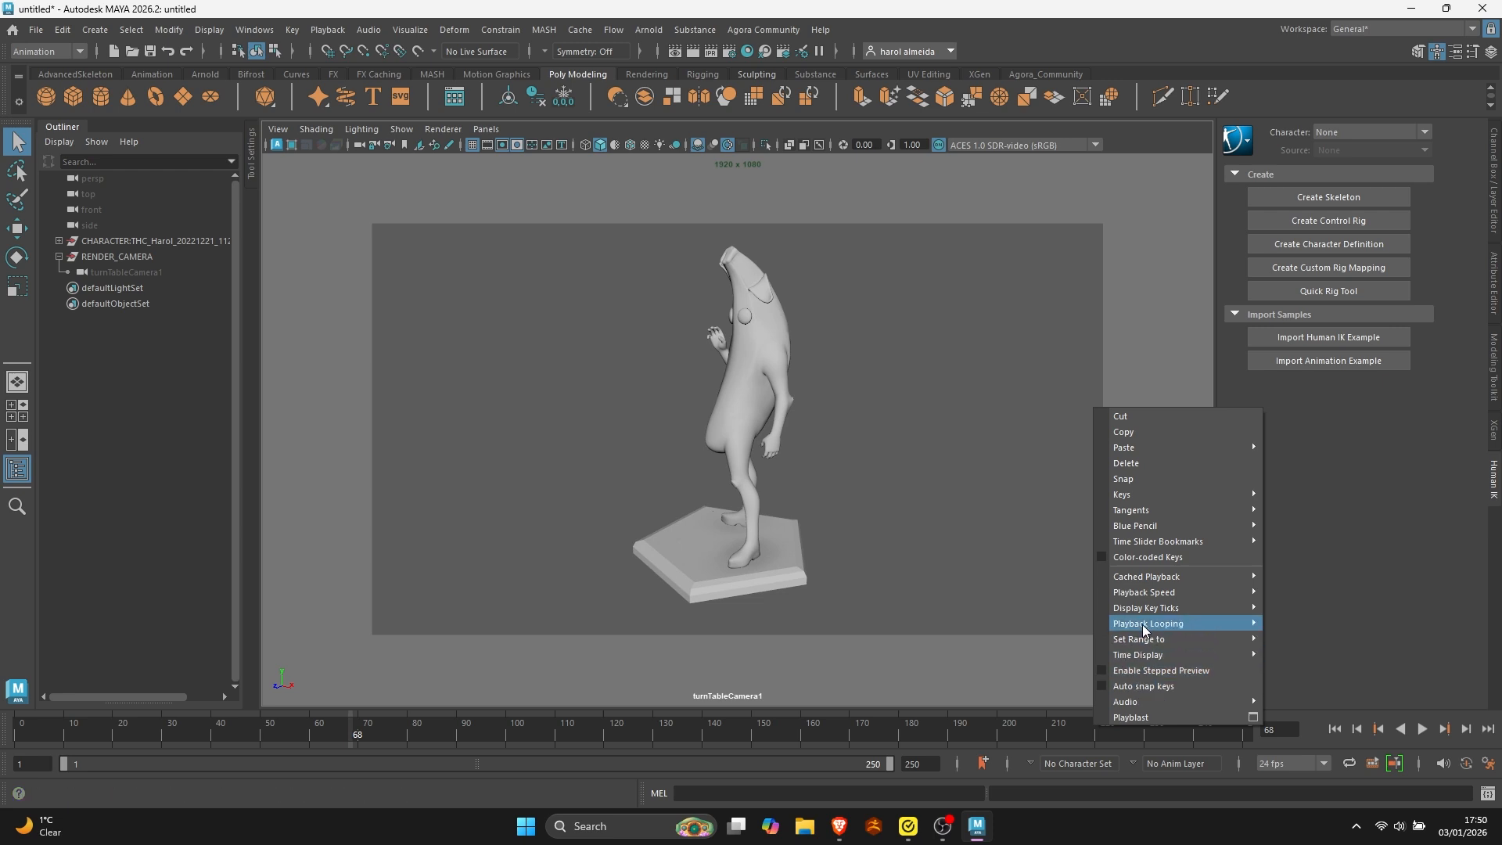
pyautogui.moveTo(1145, 601)
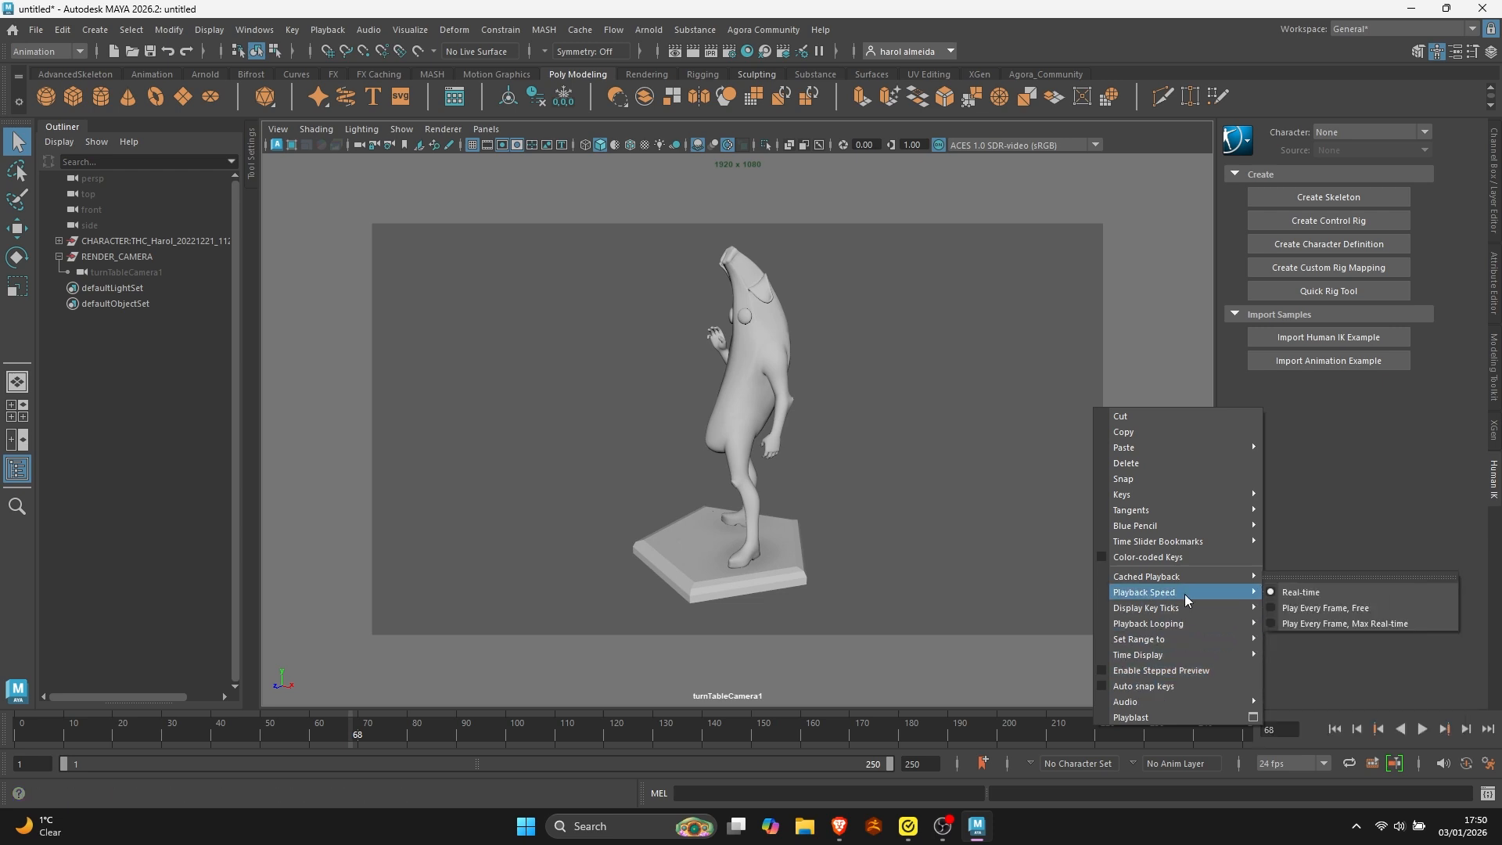
pyautogui.click(1299, 592)
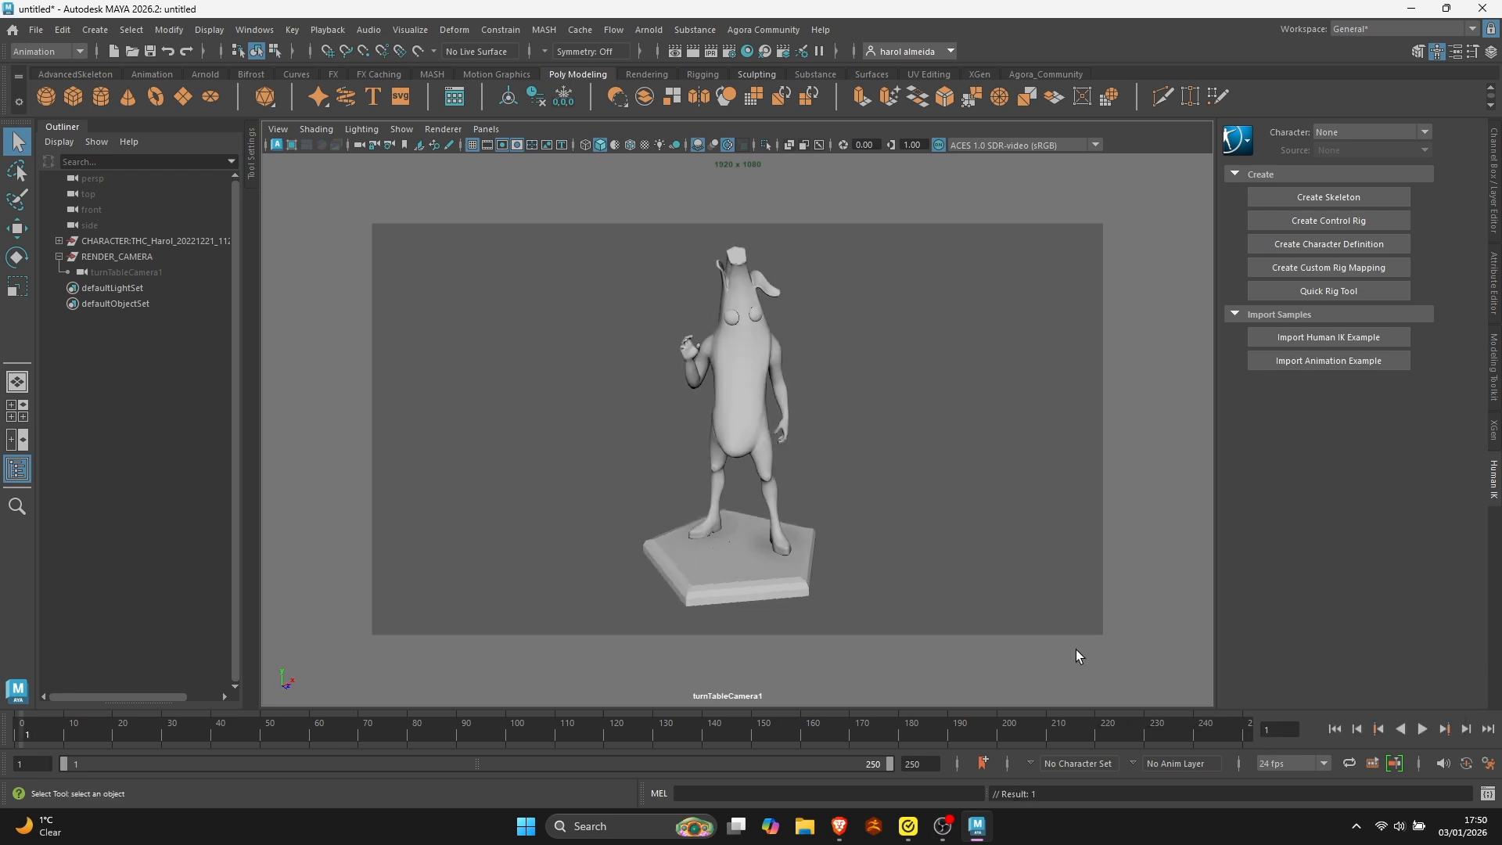
# Play the turntable animation to check its rotation, stop it and return to the first frame.
pyautogui.click(1421, 729)
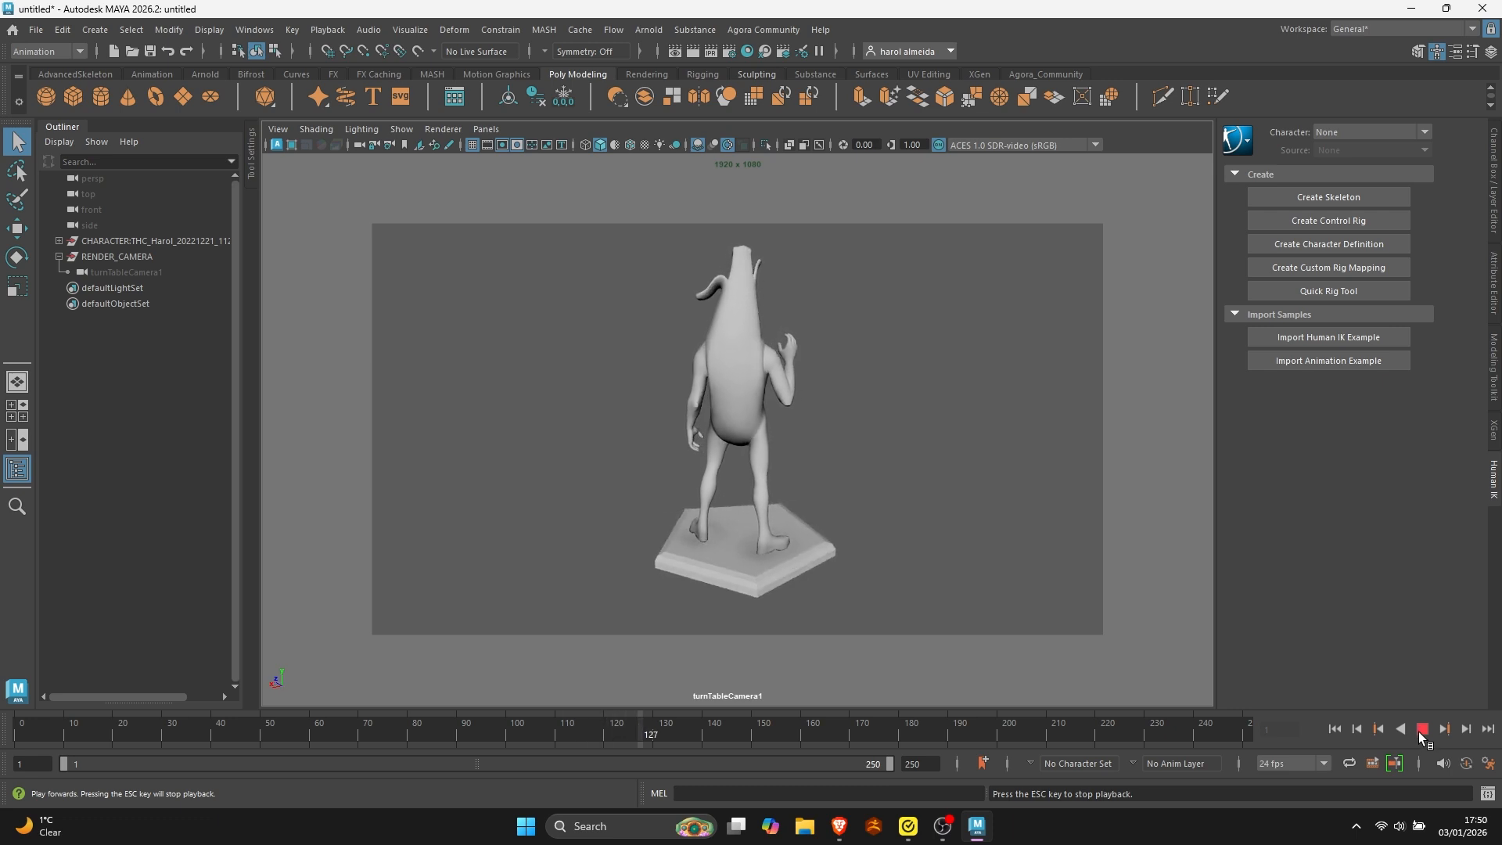
pyautogui.click(1419, 731)
pyautogui.click(1339, 731)
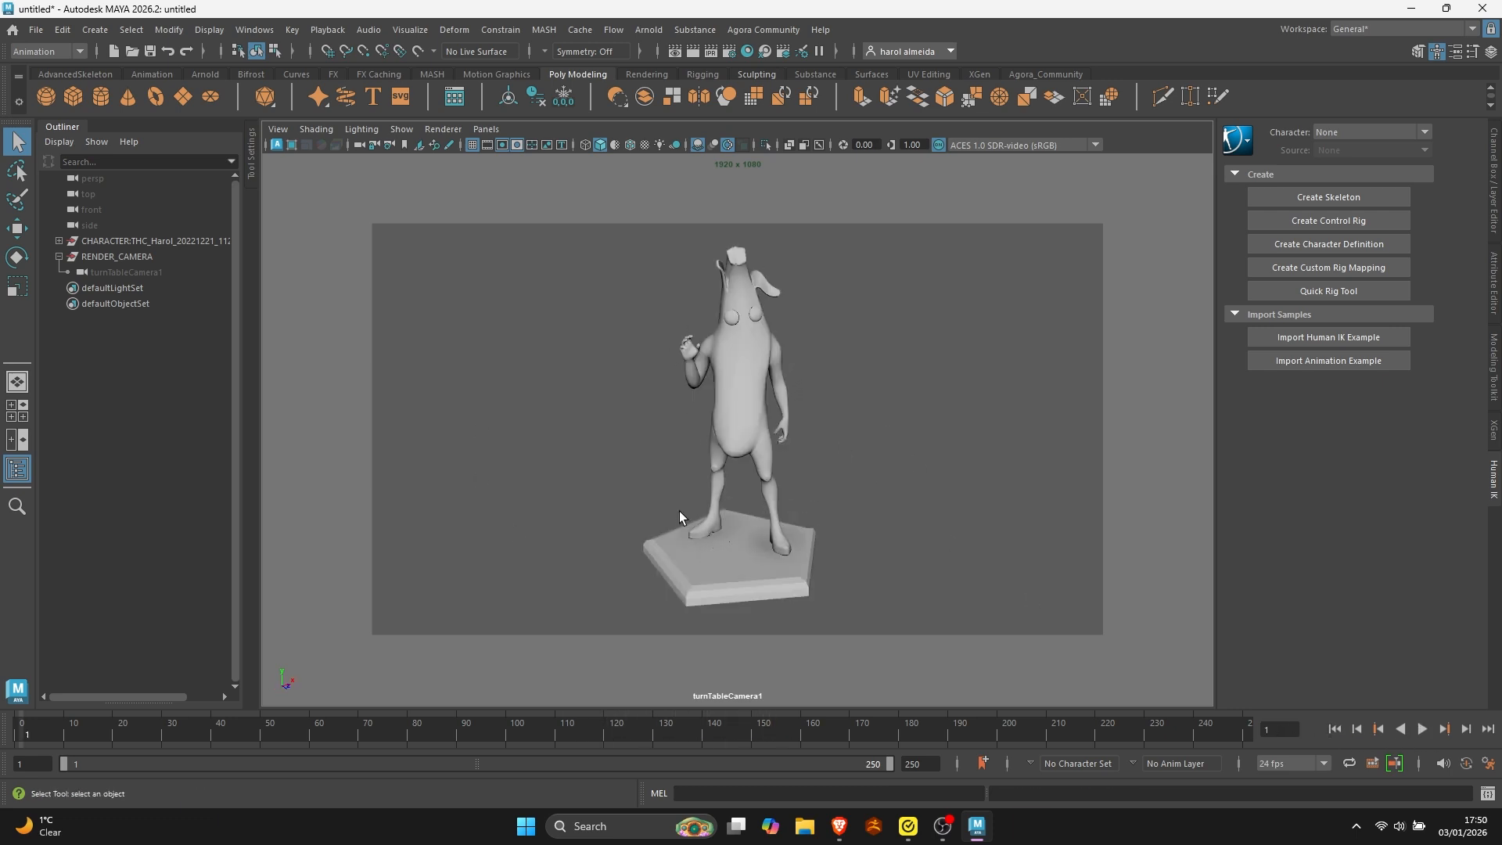
pyautogui.click(755, 394)
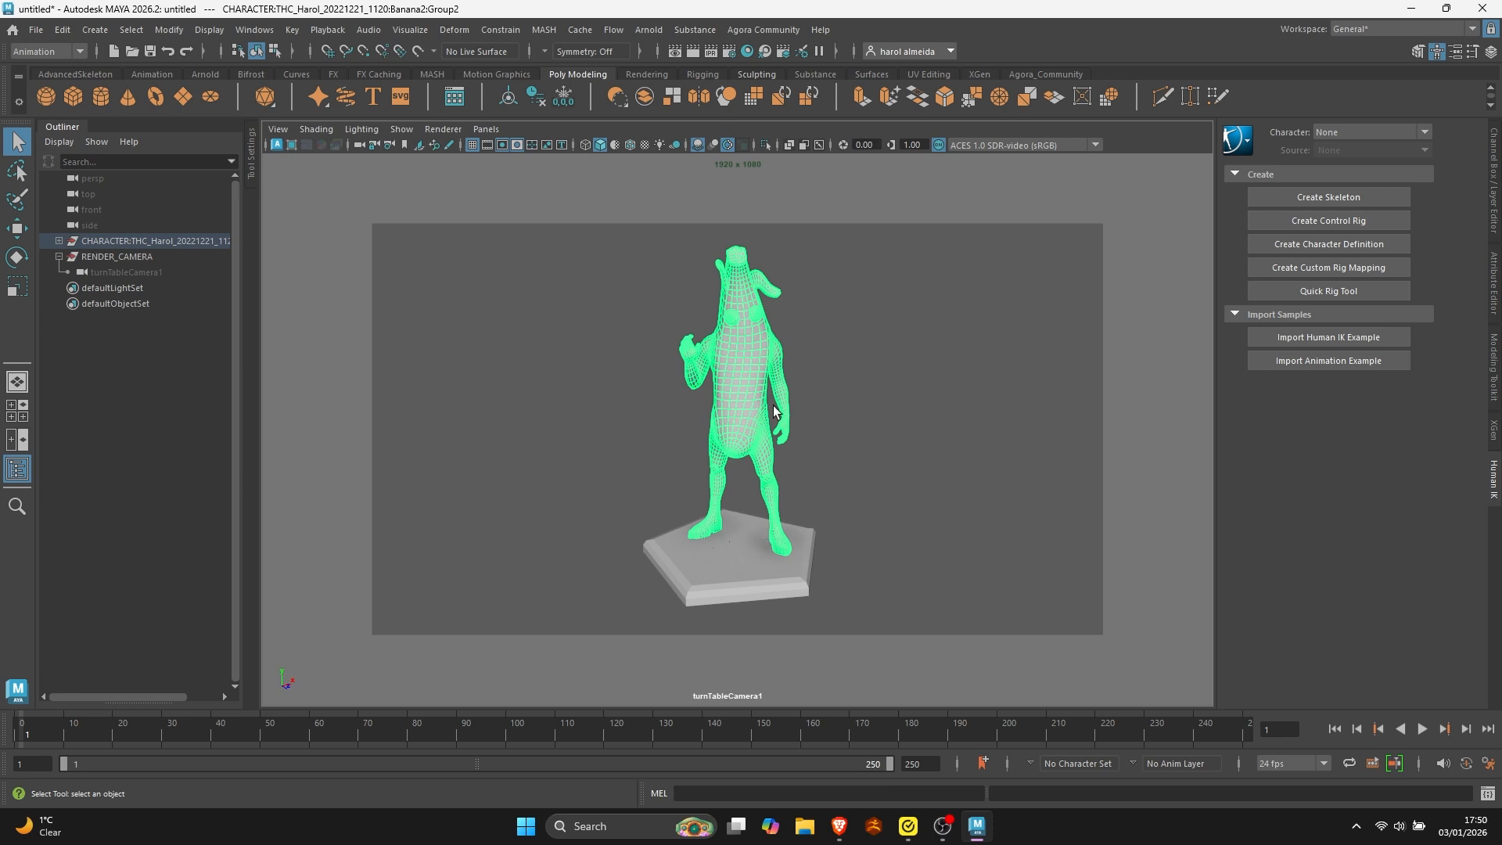
pyautogui.click(856, 382)
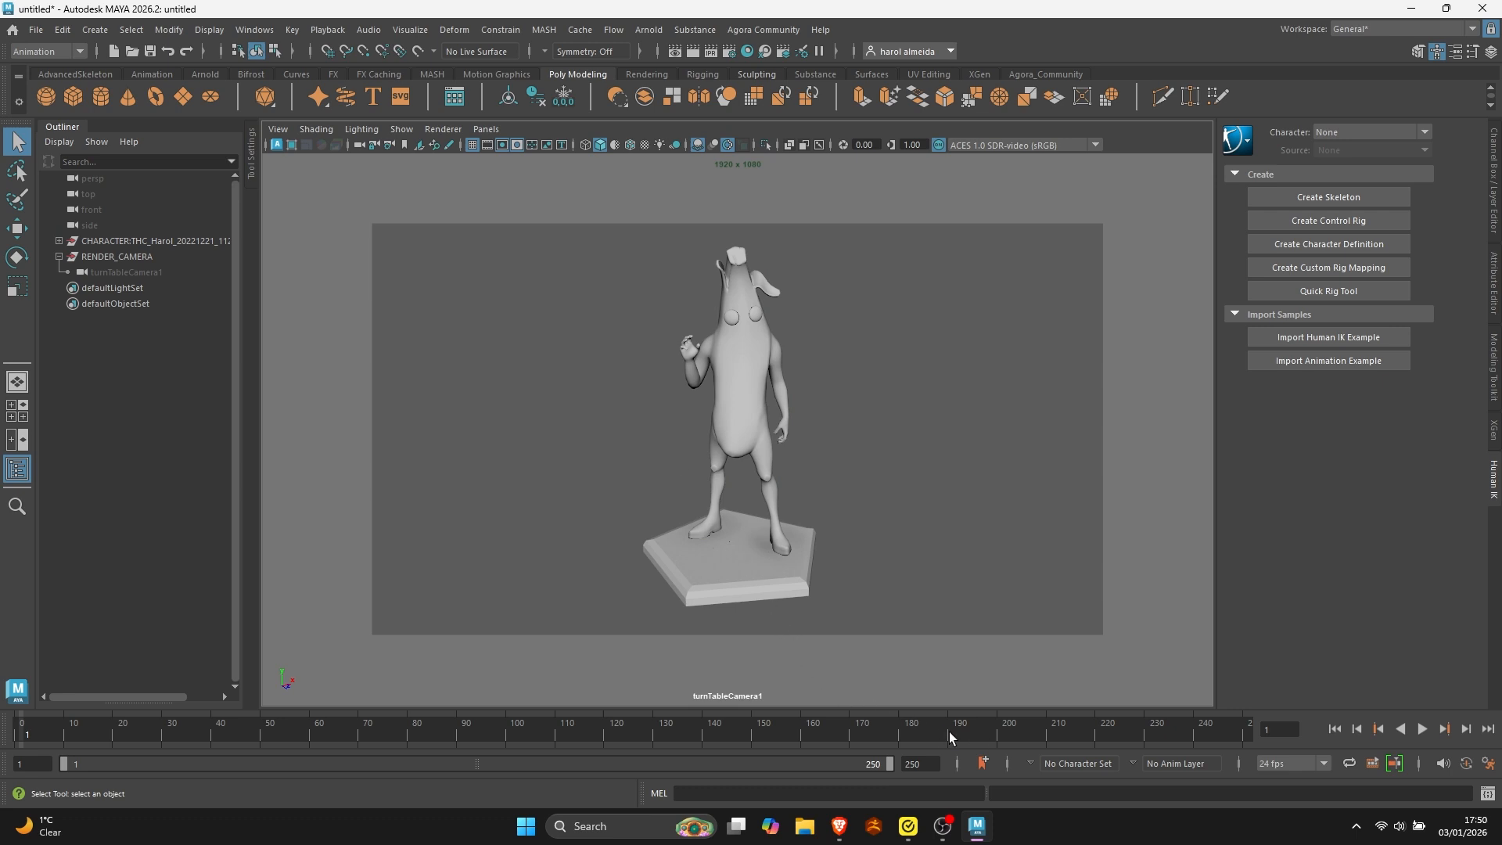
# Configure the playblast options with avi format, IYUV codec encoding and the display size taken from the render settings.
pyautogui.rightClick(881, 731)
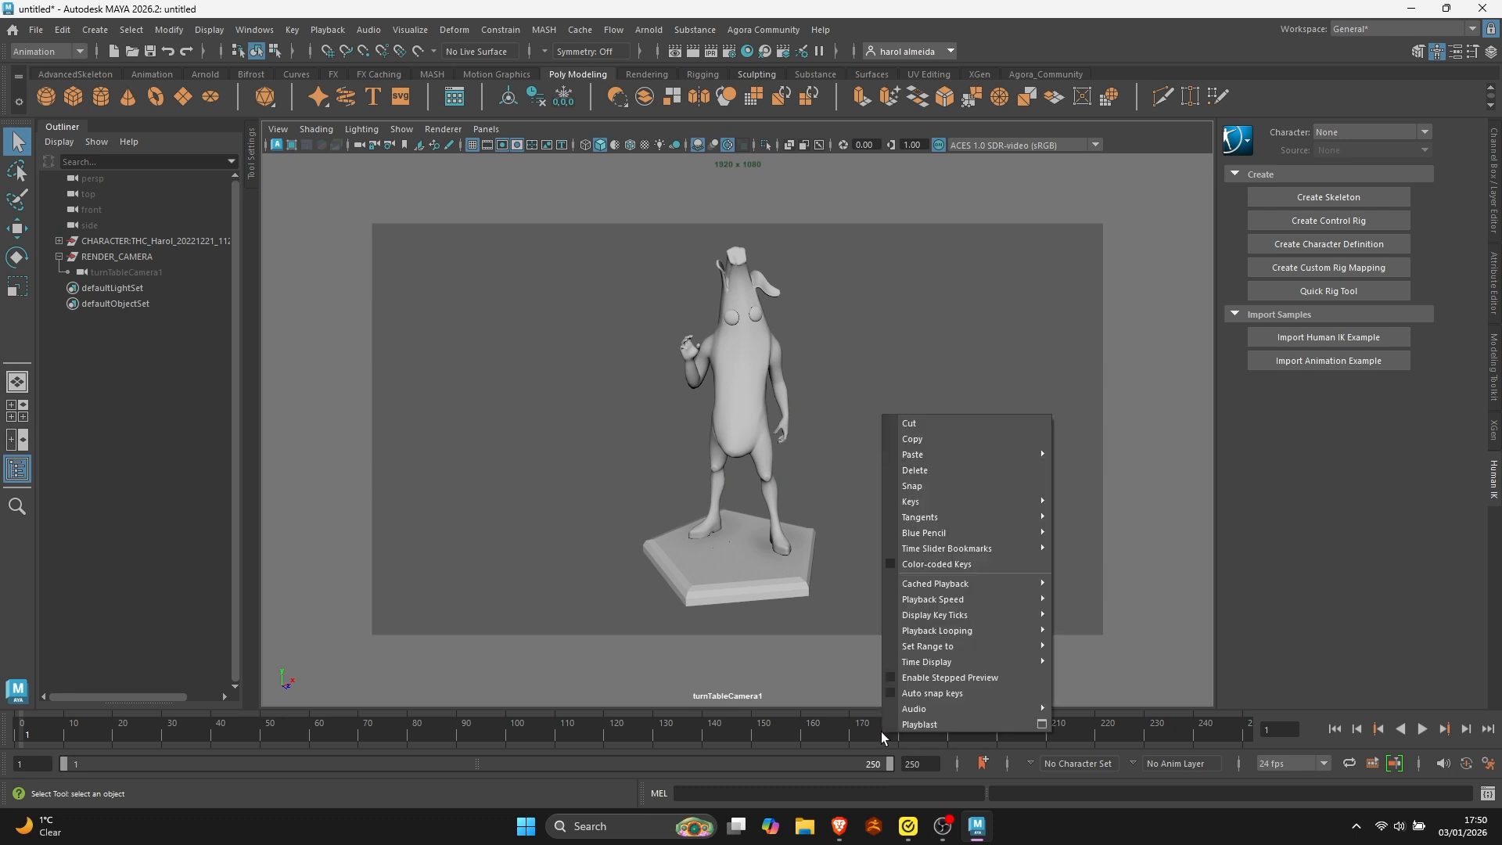
pyautogui.click(1046, 715)
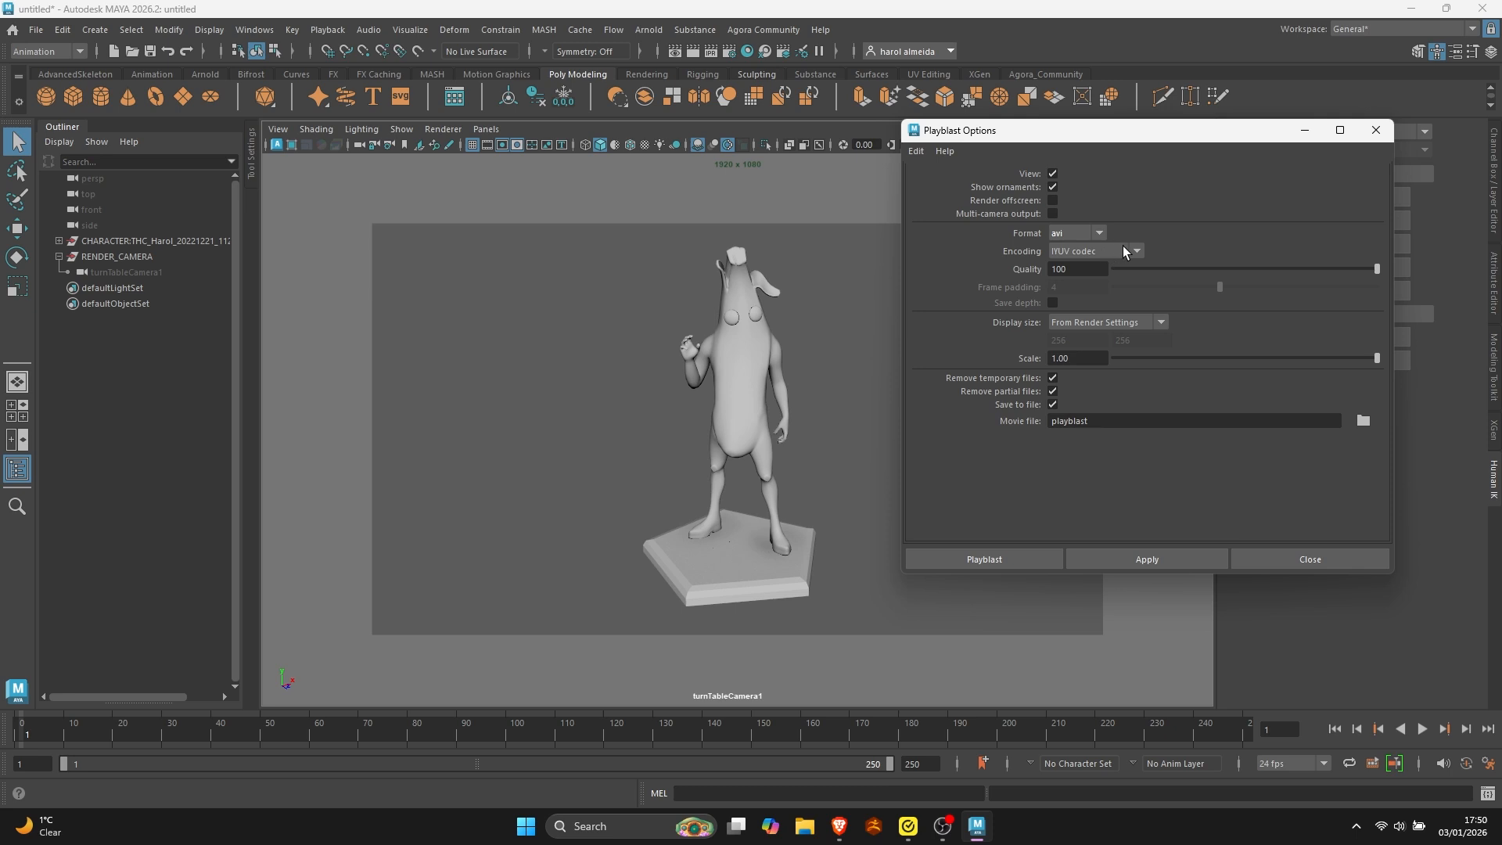
pyautogui.click(1096, 234)
pyautogui.click(1067, 248)
pyautogui.click(1127, 250)
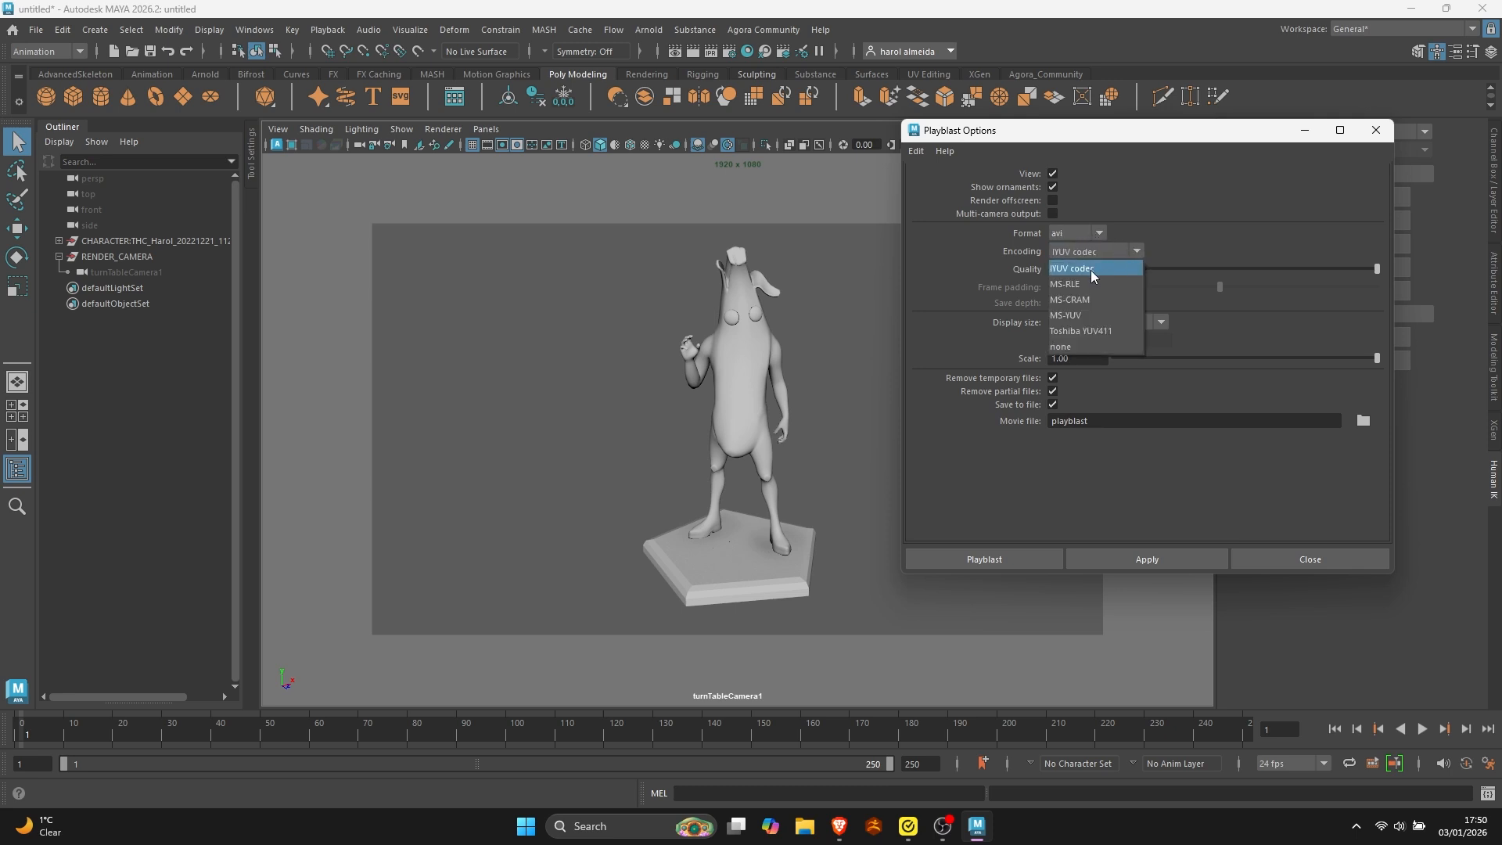
pyautogui.click(1090, 269)
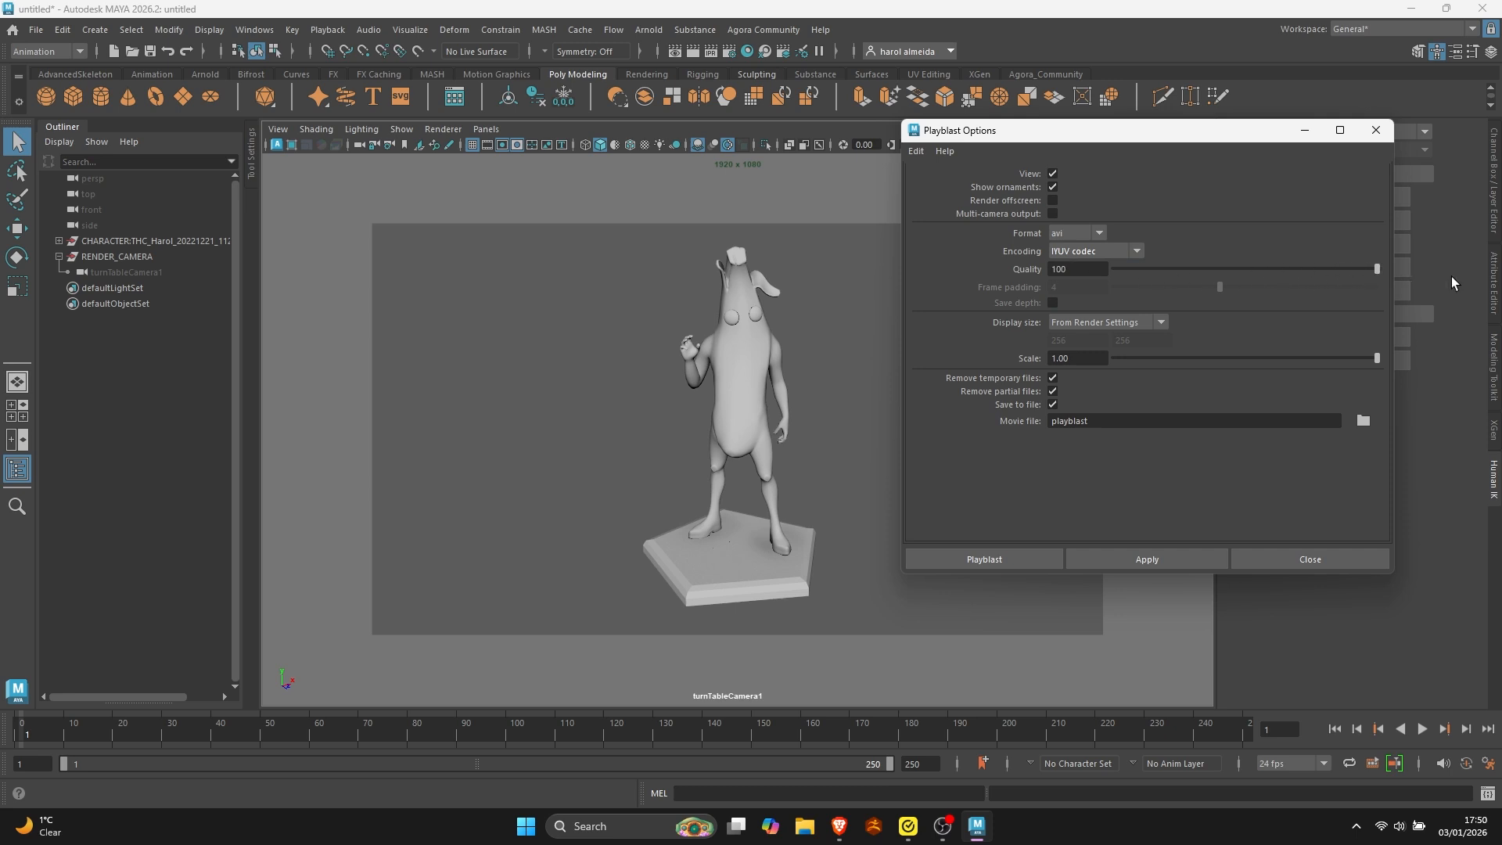
pyautogui.click(1159, 323)
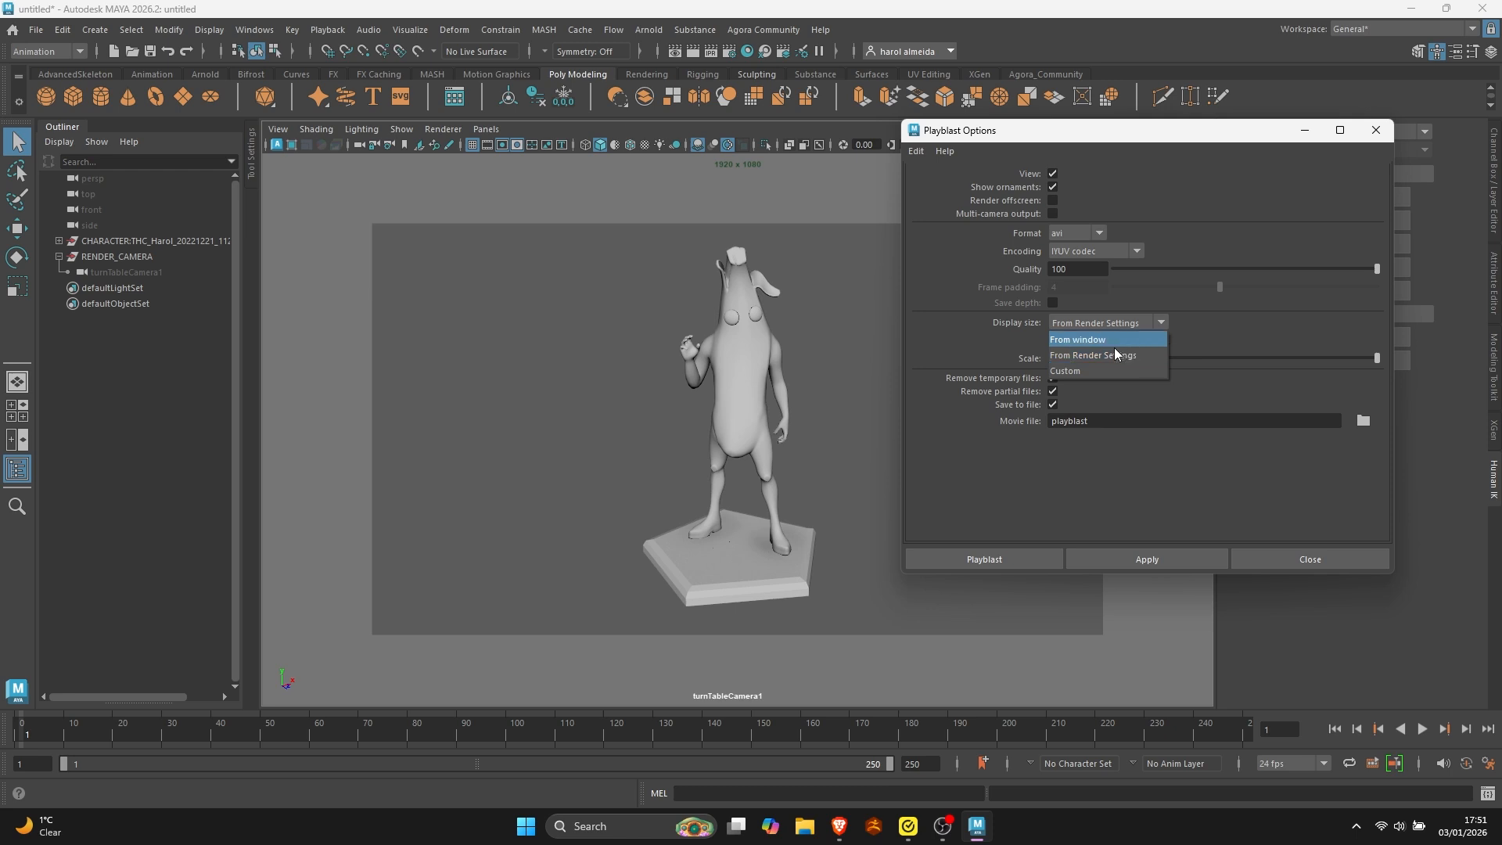
pyautogui.click(1083, 354)
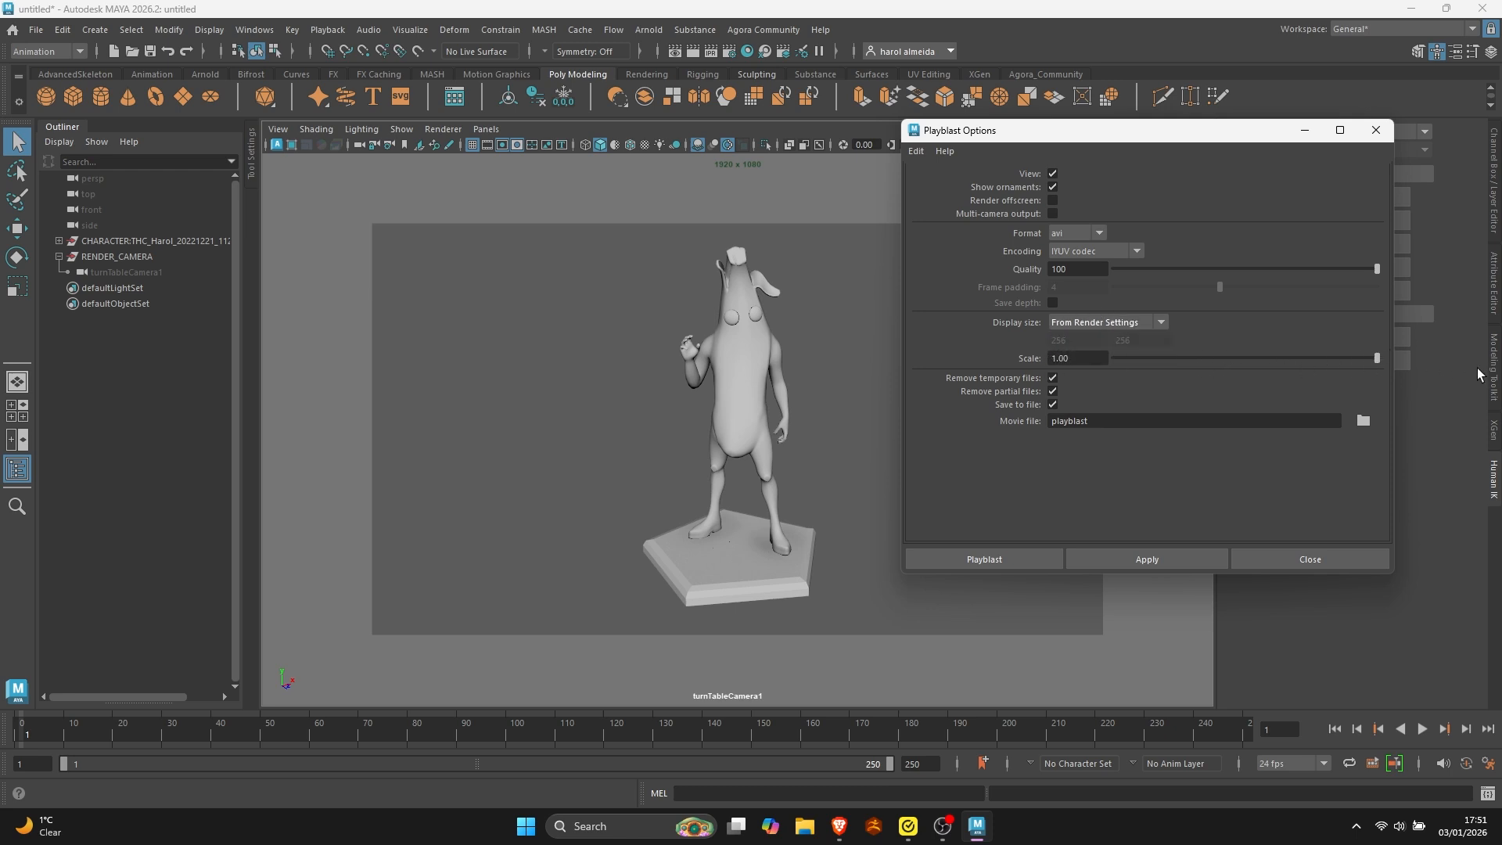
# Set the playblast movie file to the existing CHARACTER_PLAYBLAST.avi in E:\PROJECTS\TUTORIALES_YOUTUBE\TURNAROUND_RENDER_TUTORIAL and accept replacing it.
pyautogui.click(1364, 421)
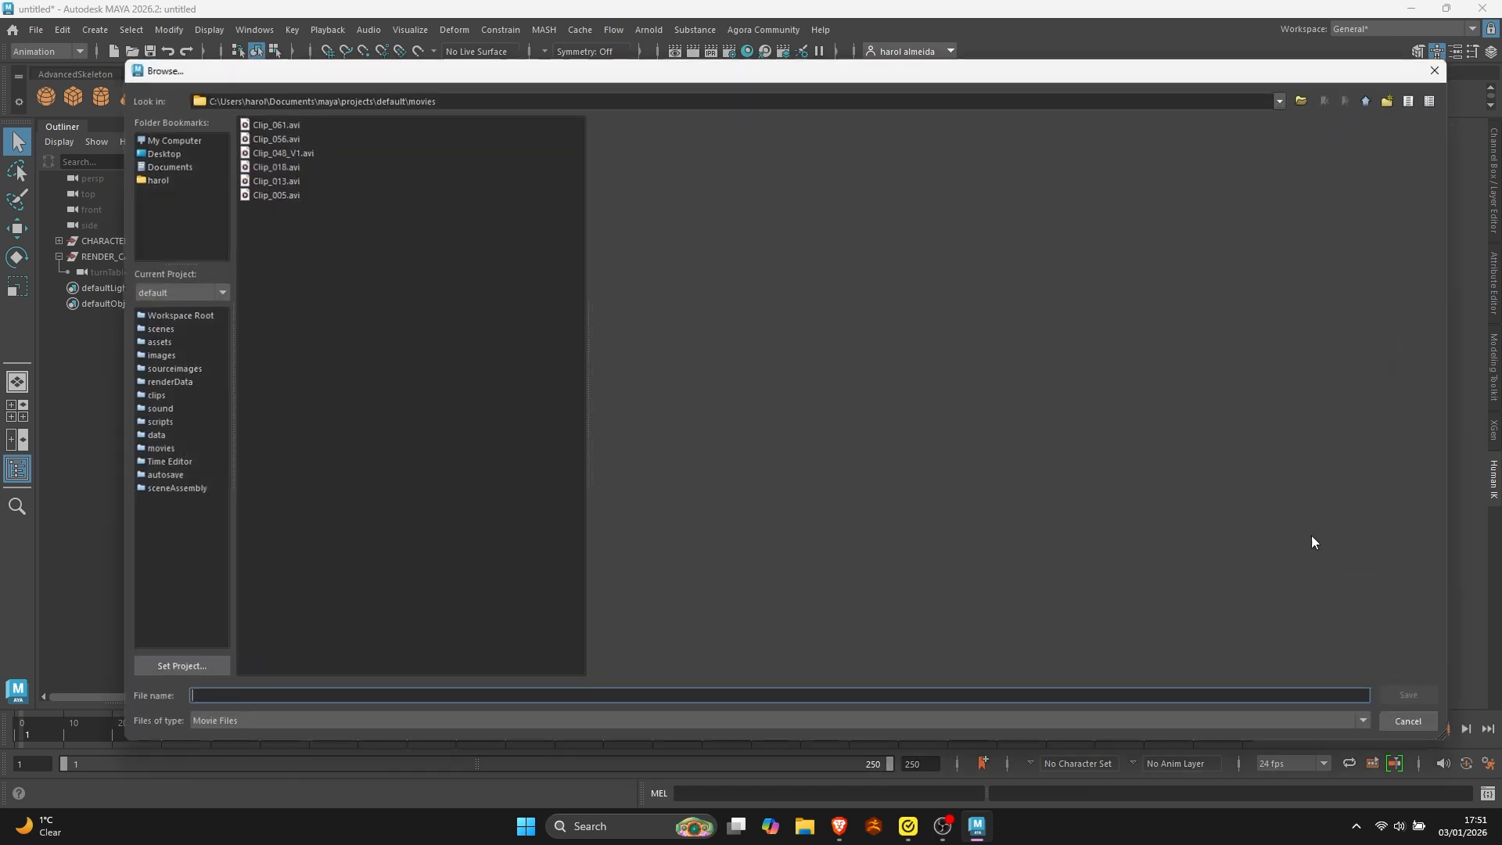
pyautogui.click(182, 153)
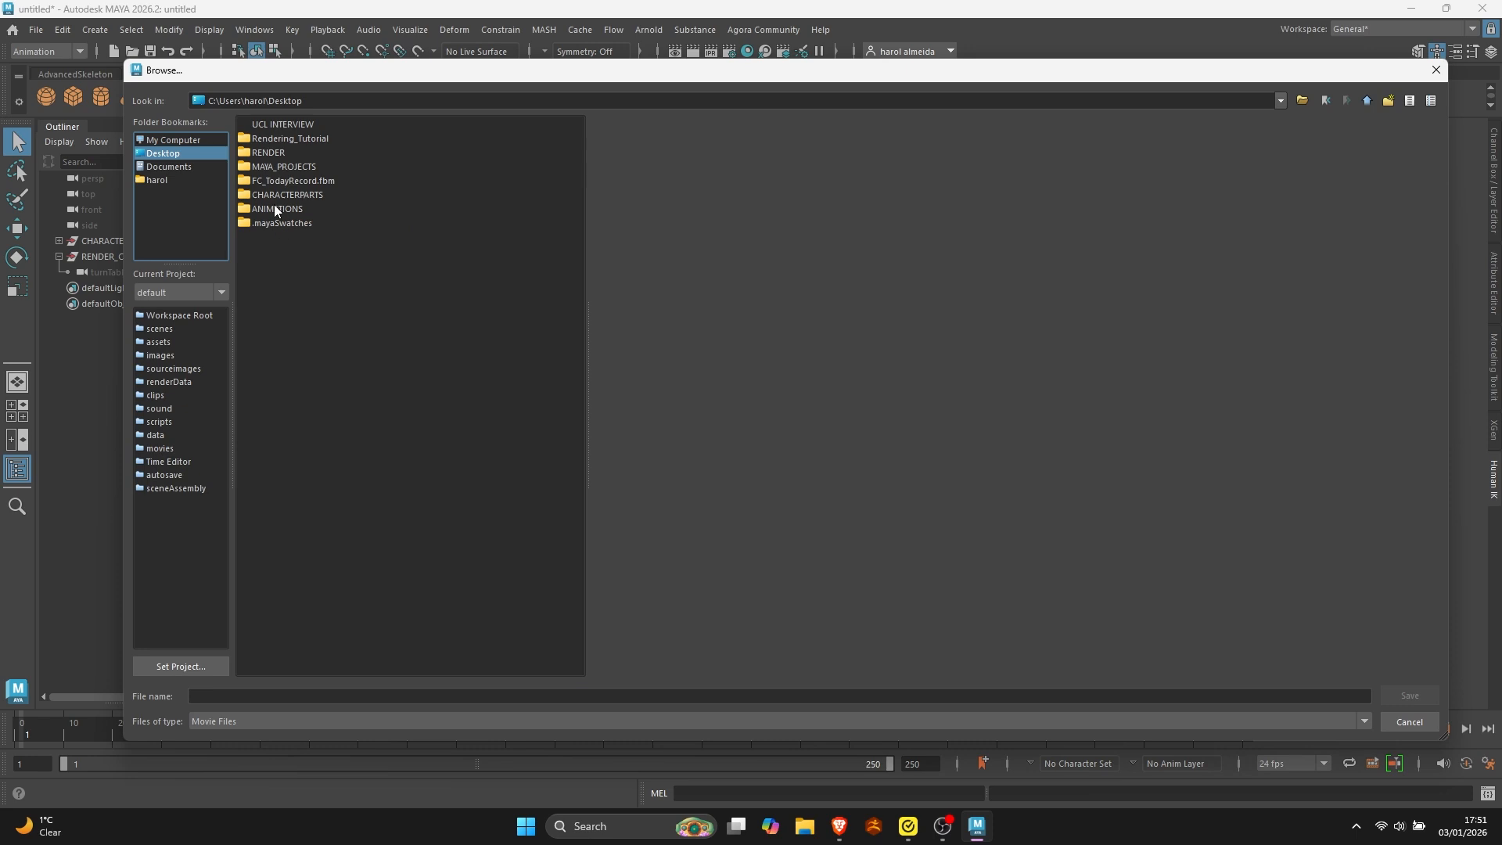
pyautogui.click(189, 143)
pyautogui.doubleClick(252, 139)
pyautogui.doubleClick(271, 125)
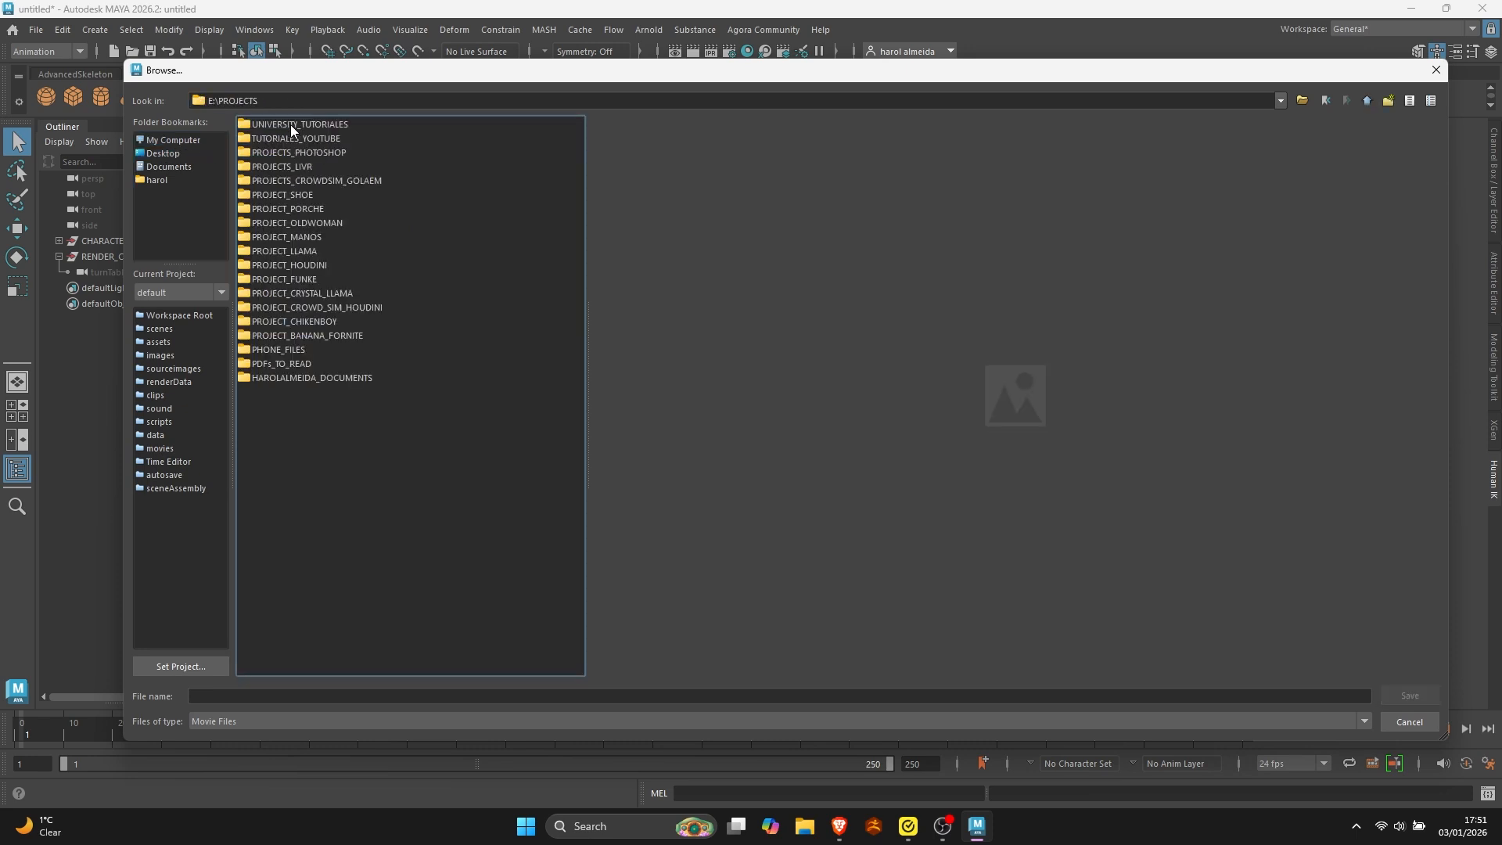
pyautogui.doubleClick(325, 137)
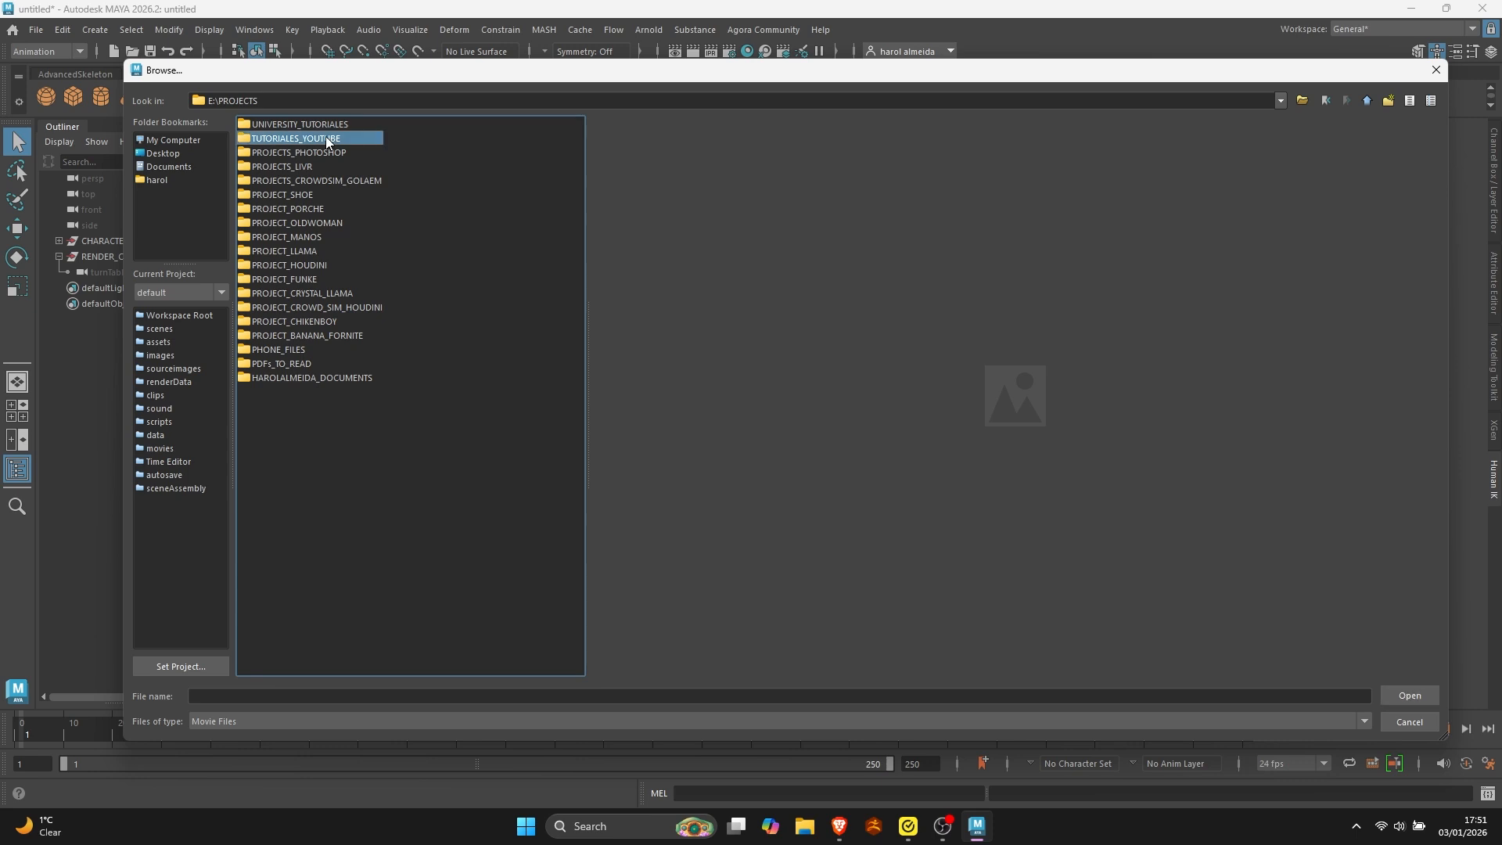
pyautogui.doubleClick(328, 153)
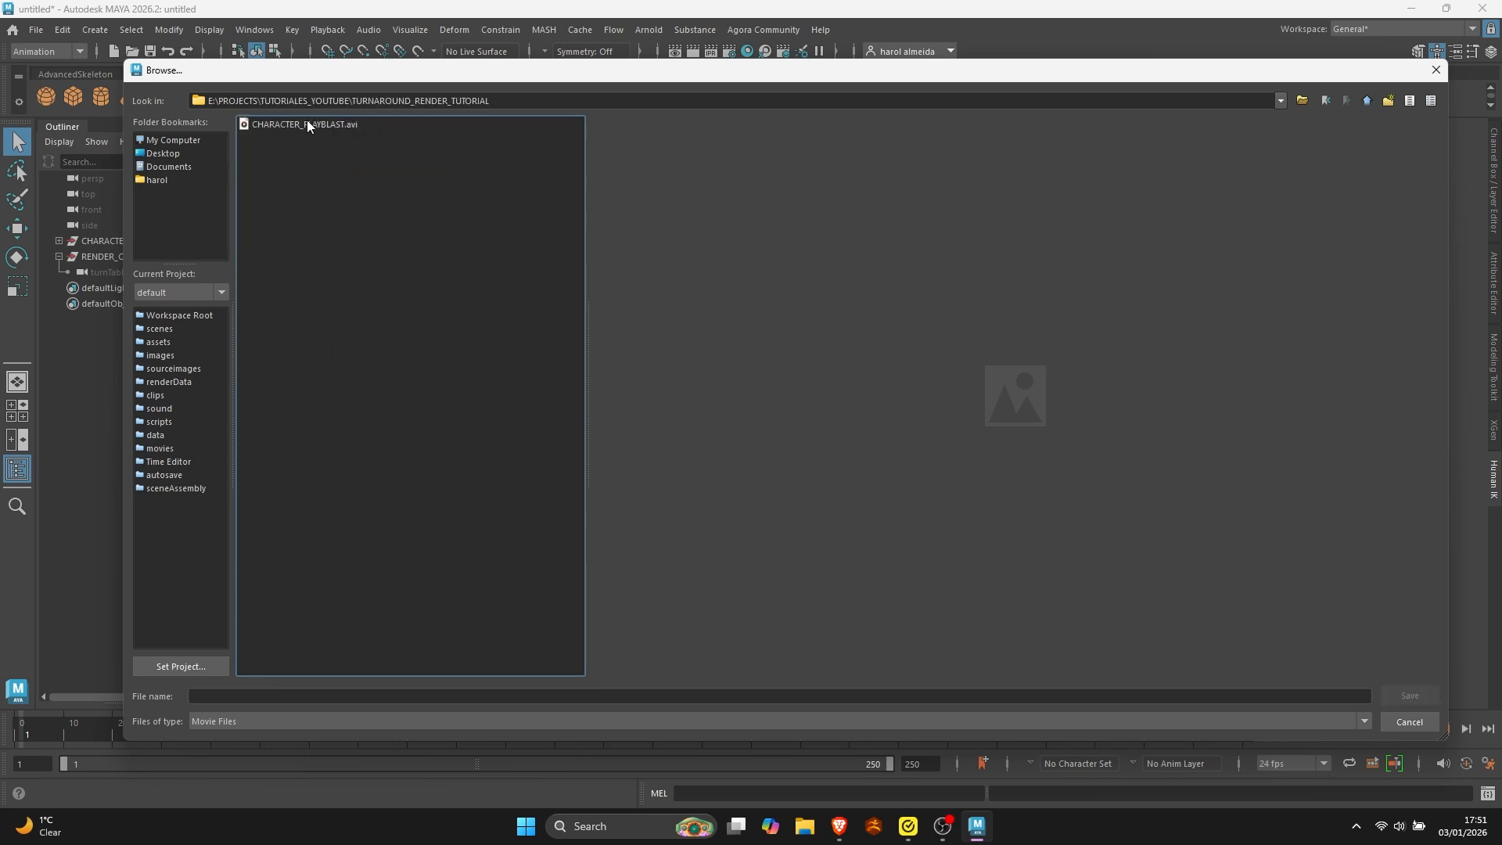
pyautogui.click(307, 122)
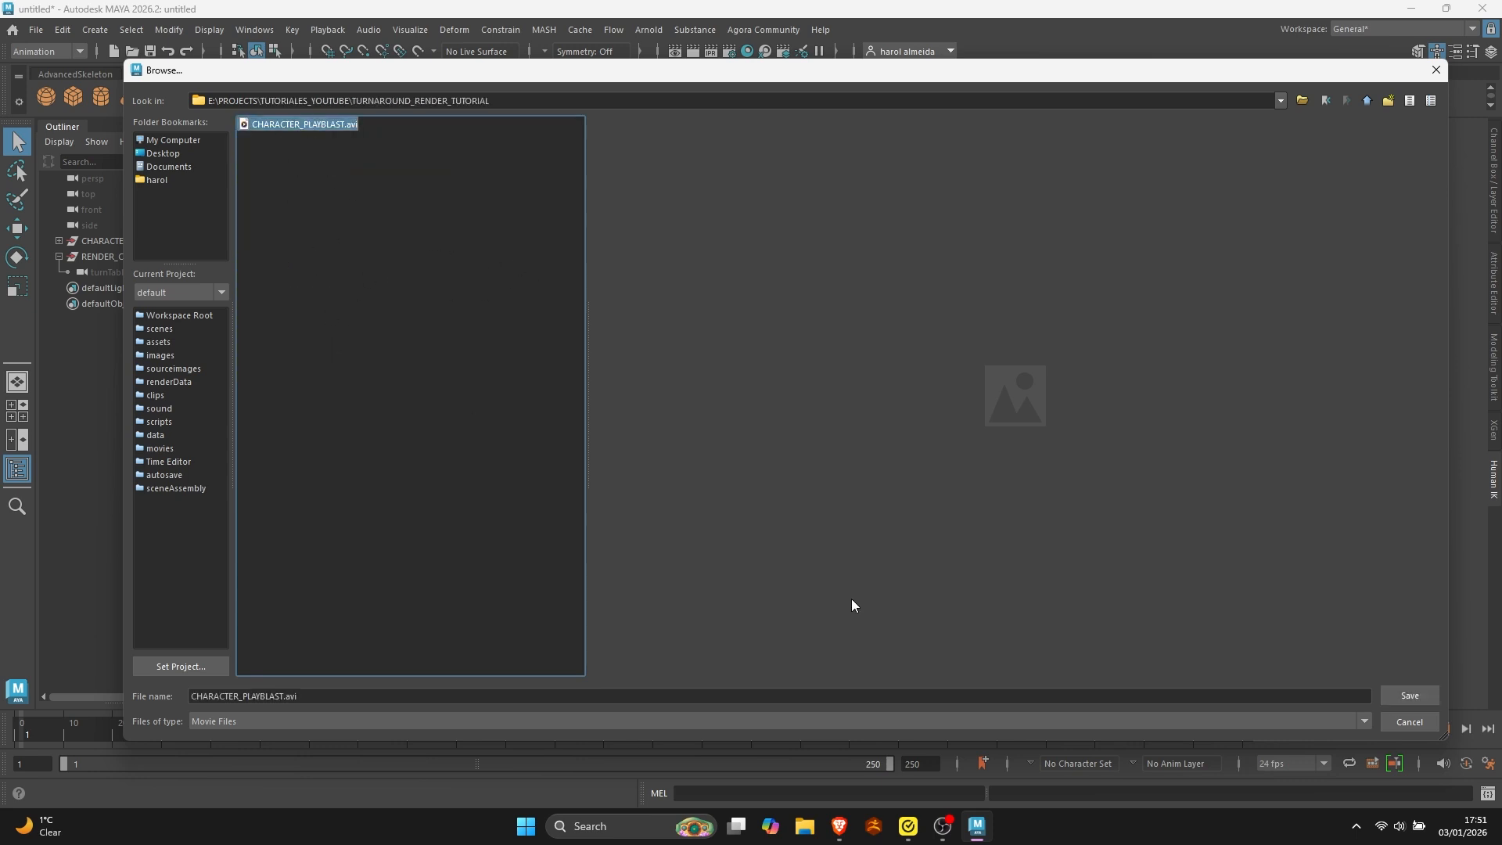
pyautogui.click(1409, 695)
pyautogui.click(732, 427)
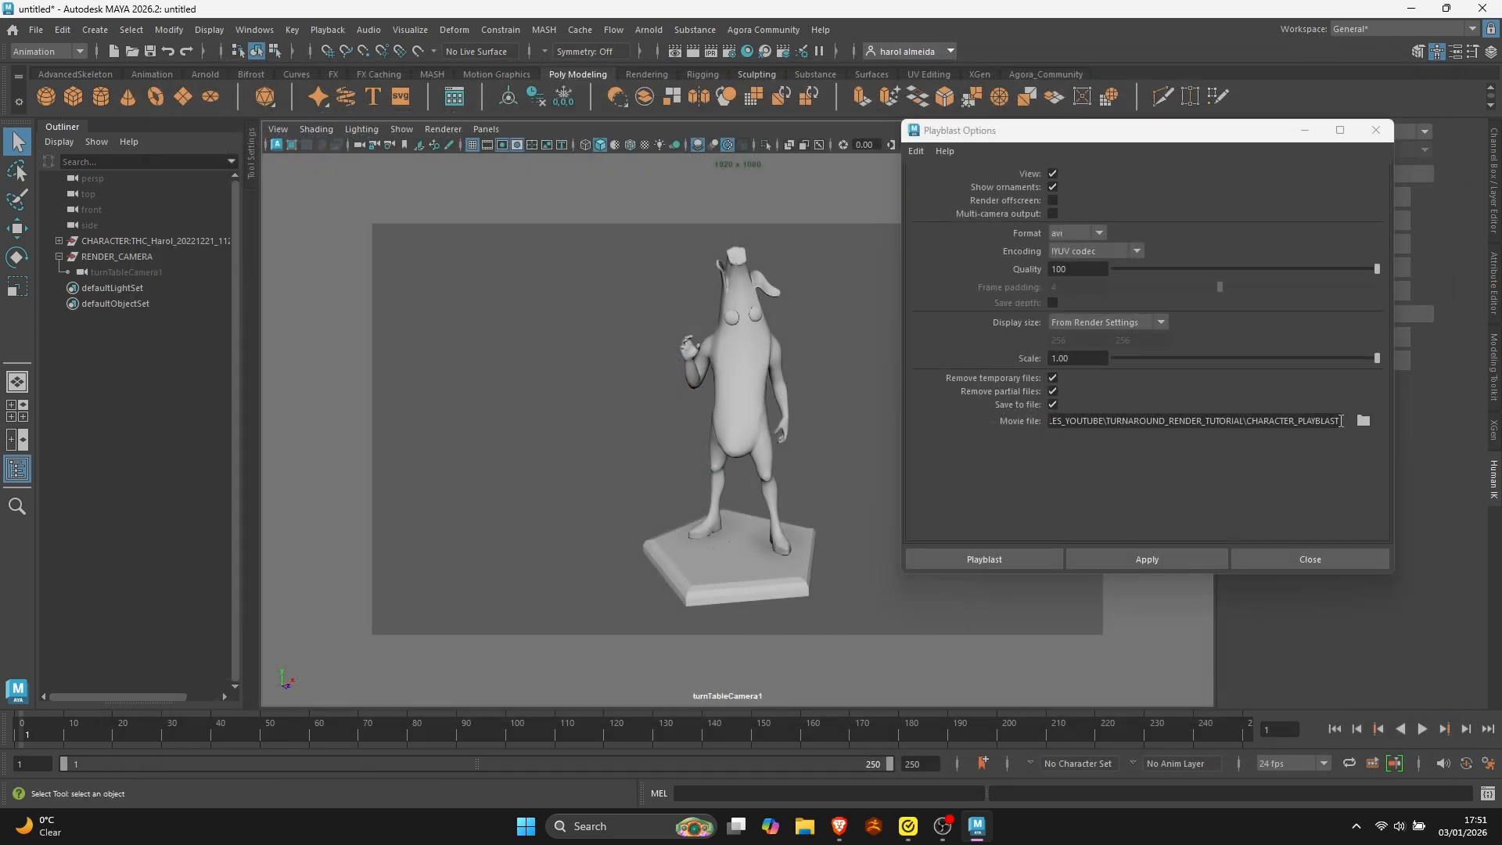
# Generate the untextured playblast, overwriting the existing movie, and close the media player after viewing the result.
pyautogui.click(1021, 558)
pyautogui.click(710, 429)
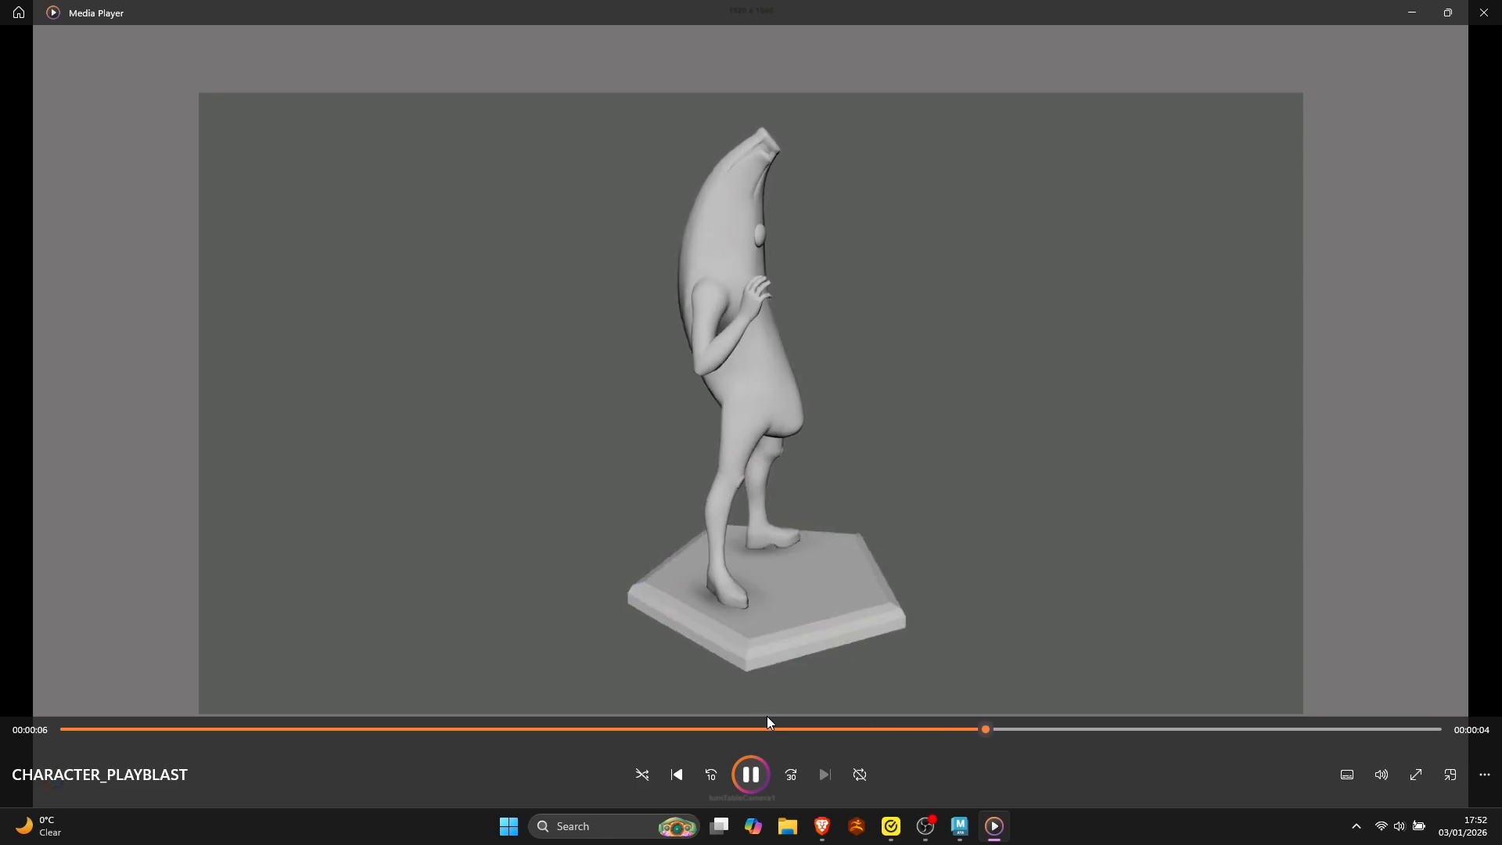
pyautogui.click(1480, 13)
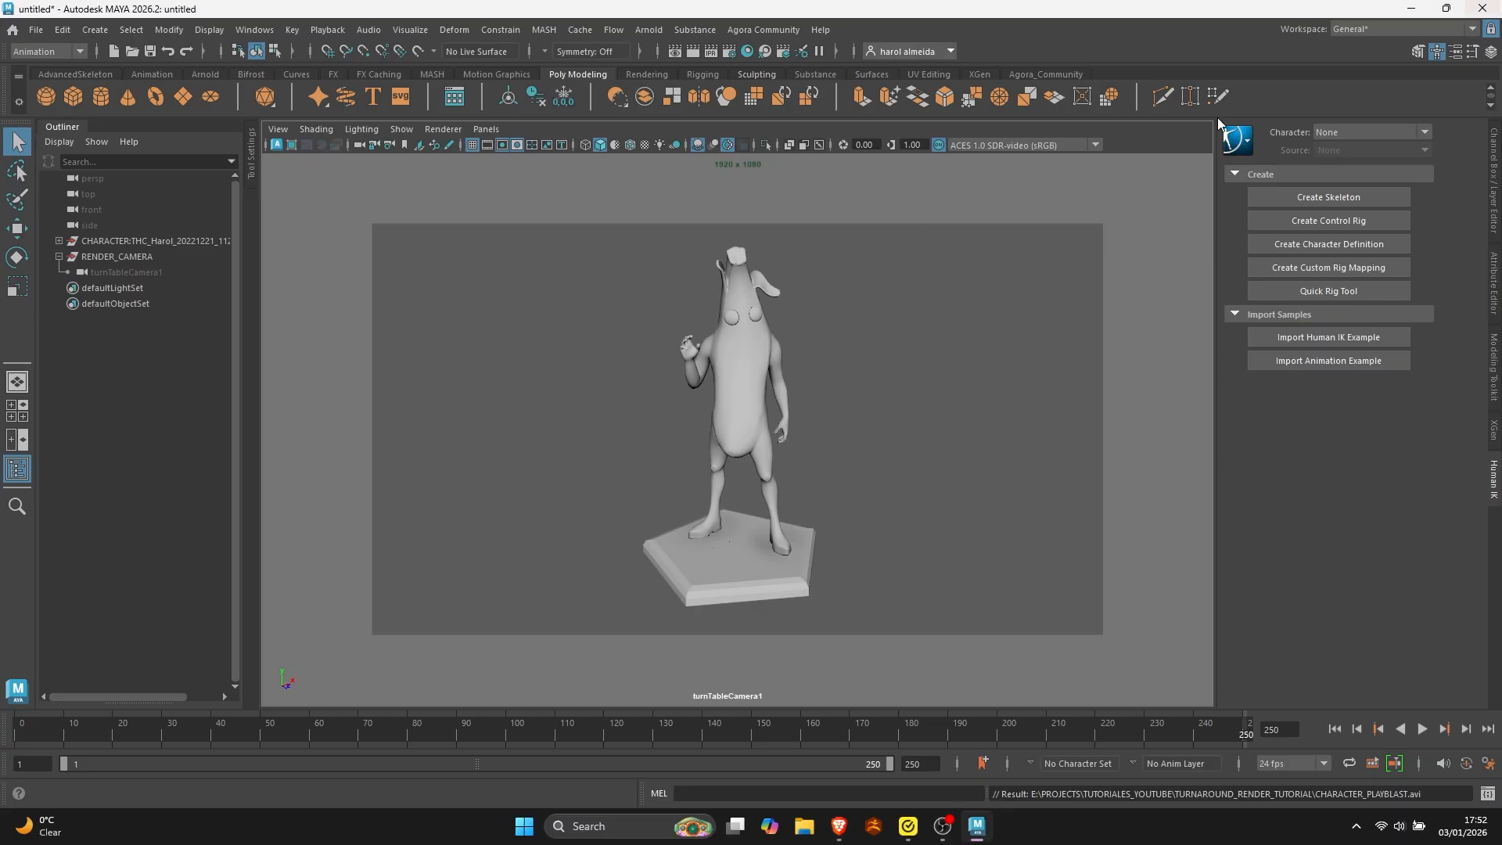
# Turn on textured display in the viewport and reopen the playblast options.
pyautogui.click(648, 145)
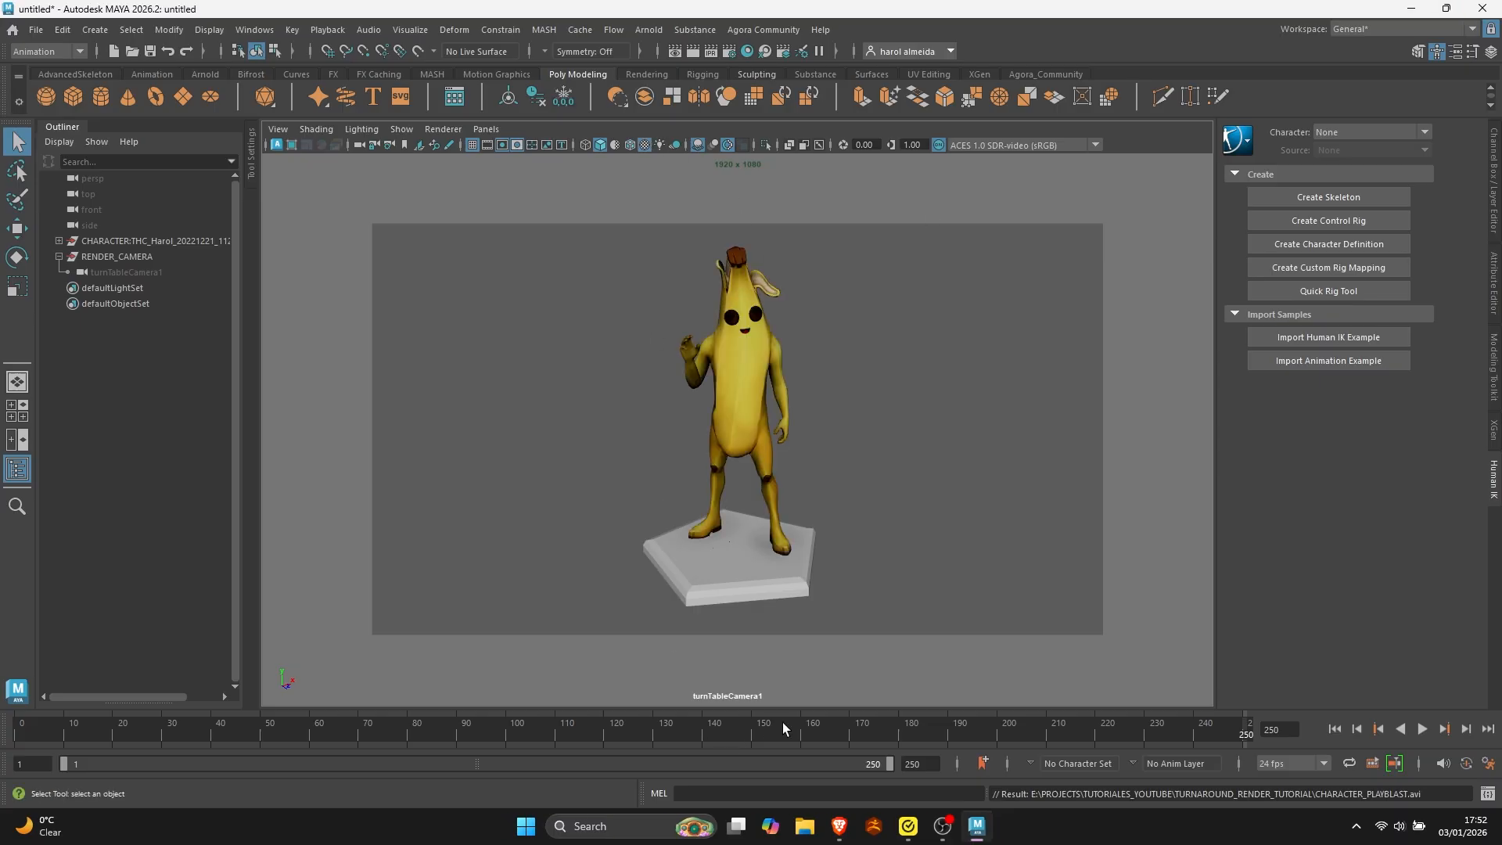
pyautogui.rightClick(913, 724)
pyautogui.click(1077, 678)
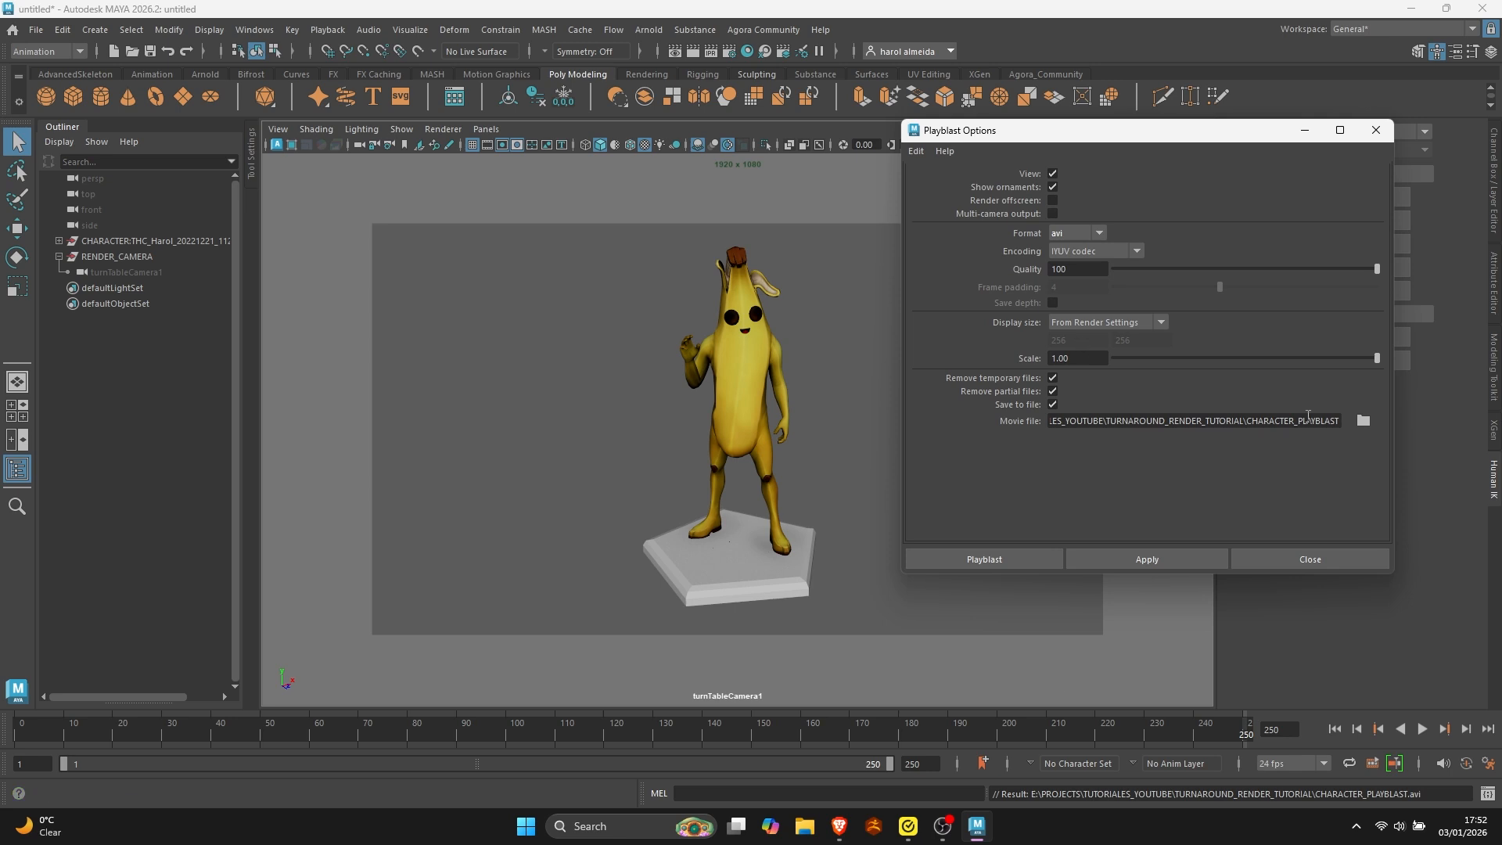
# Browse for the playblast movie file in E:\PROJECTS\TUTORIALES_YOUTUBE\TURNAROUND_RENDER_TUTORIAL and pick CHARACTER_PLAYBLAST.avi as the base name.
pyautogui.click(1362, 421)
pyautogui.click(187, 141)
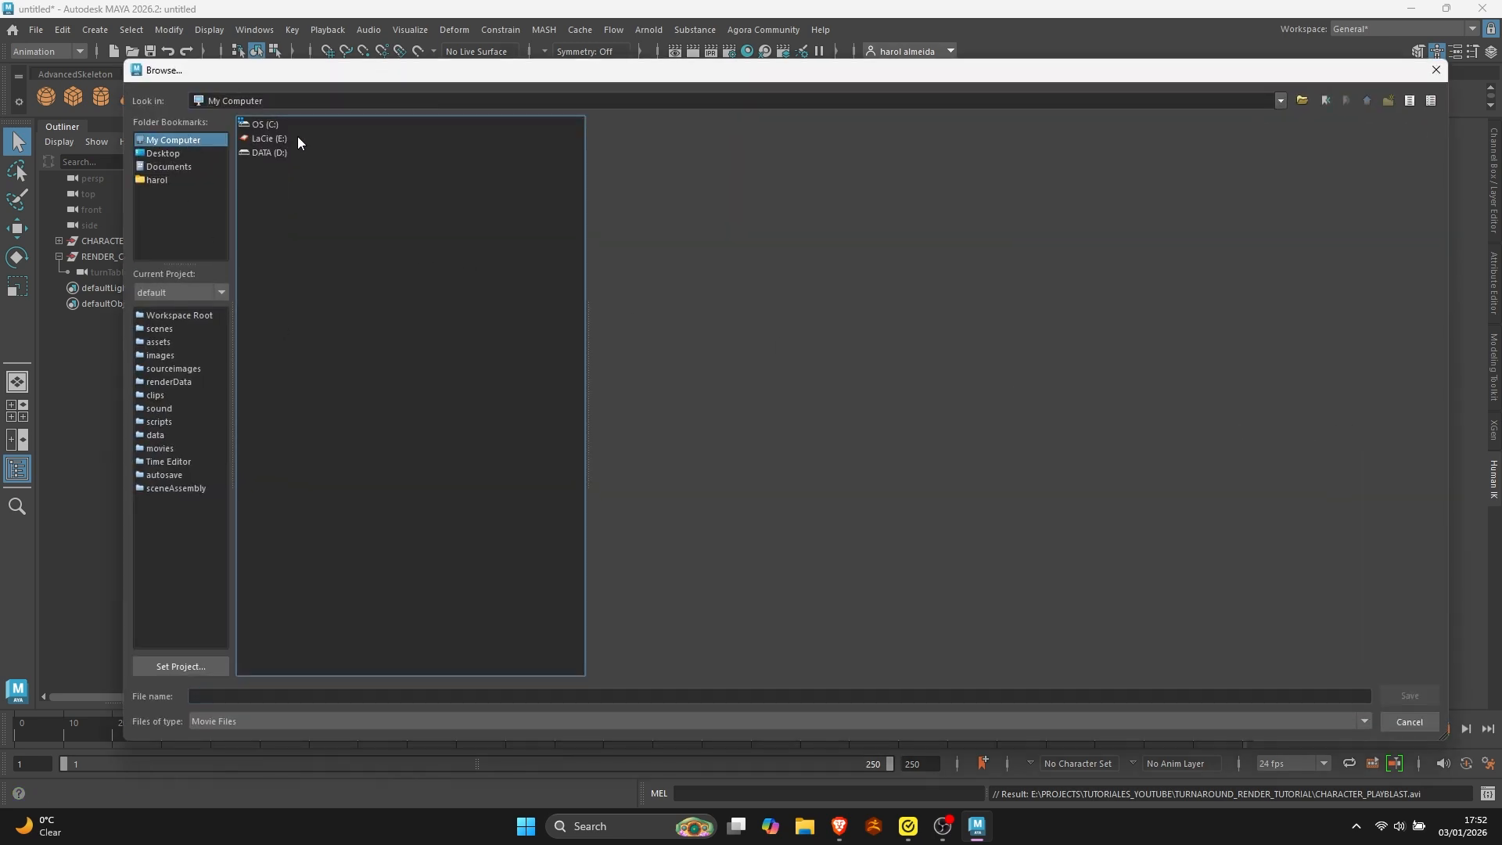
pyautogui.doubleClick(264, 139)
pyautogui.doubleClick(287, 124)
pyautogui.doubleClick(305, 138)
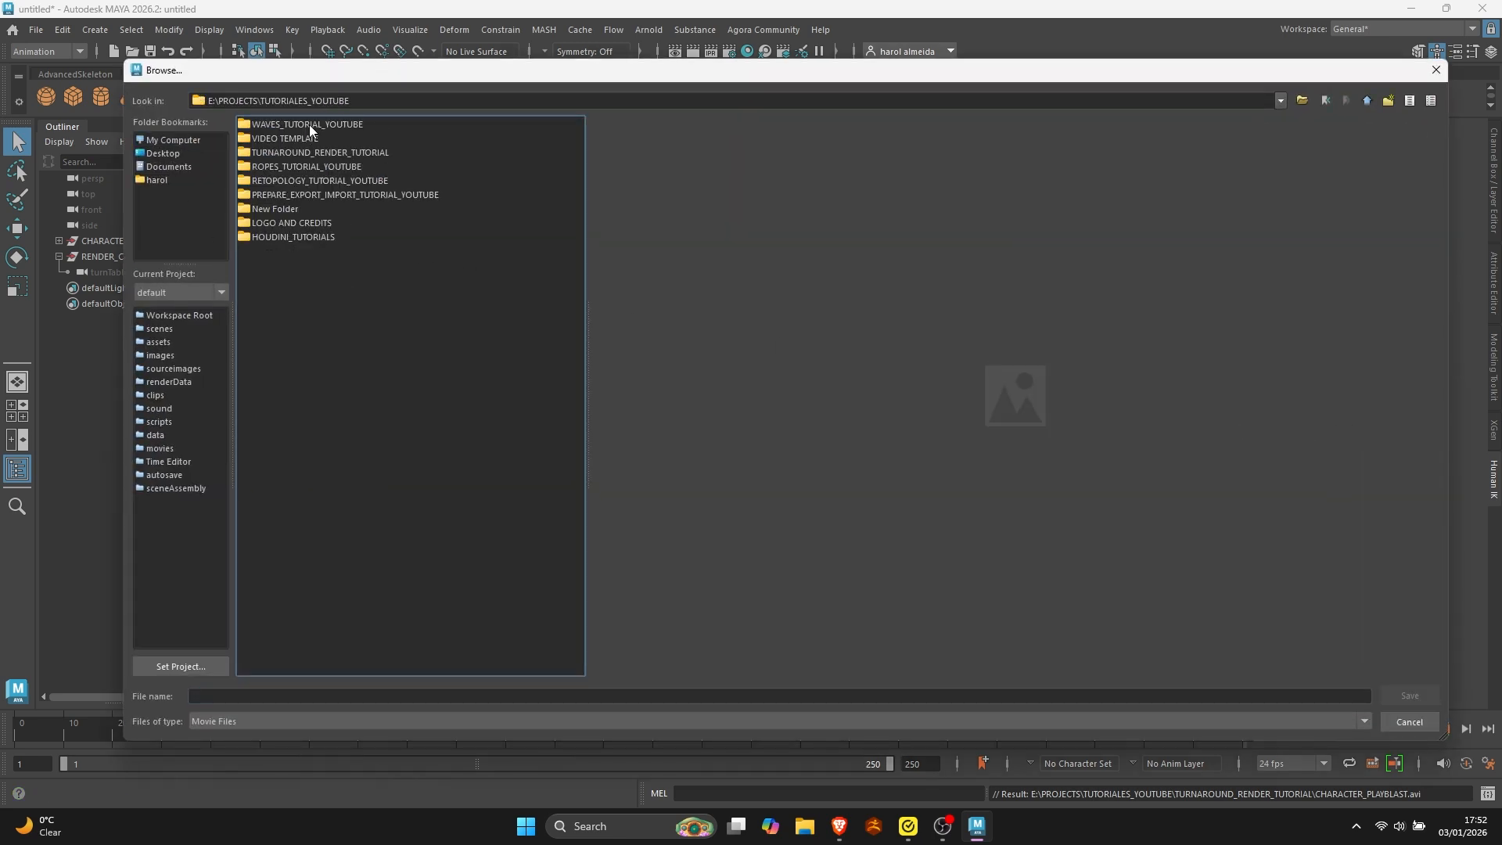
pyautogui.doubleClick(308, 124)
pyautogui.click(305, 124)
# Save the movie file as CHARACTER_PLAYBLAST_TEXTURE.avi, generate the textured playblast and close the media player after viewing it.
pyautogui.click(284, 696)
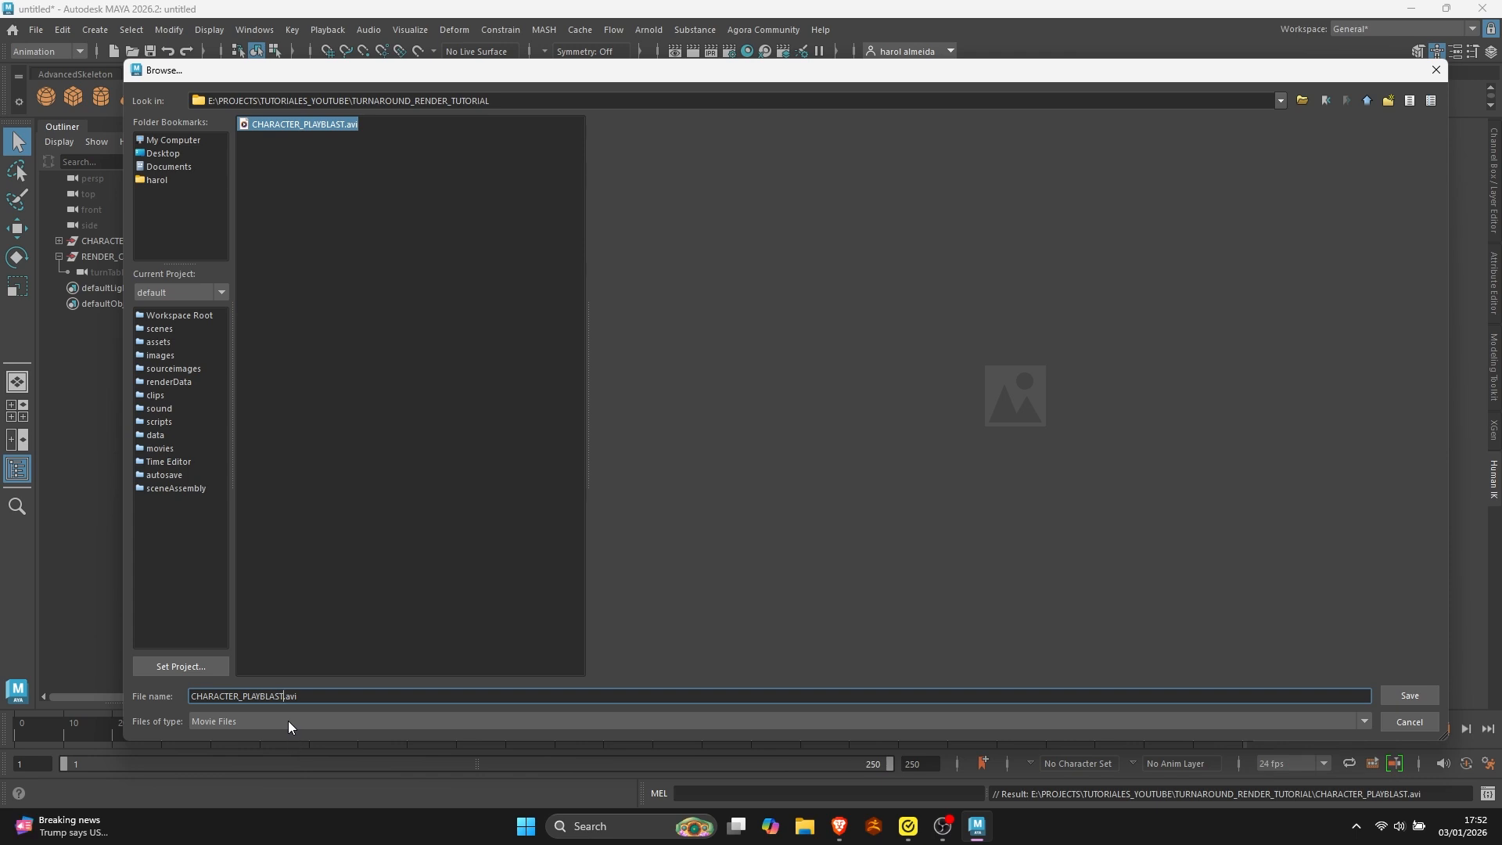
pyautogui.write('_T')
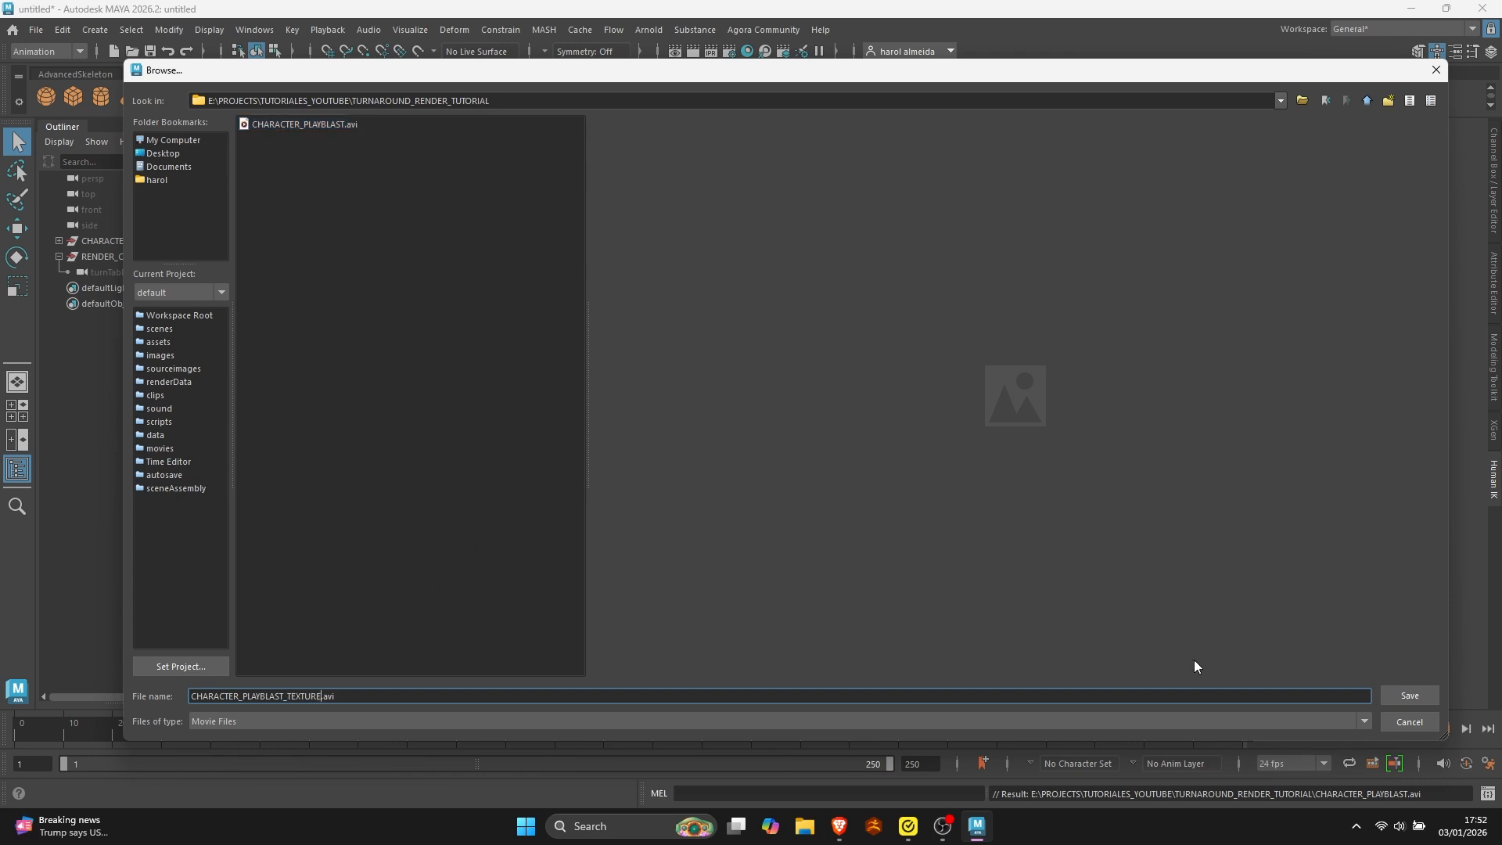
pyautogui.write('EXTURE')
pyautogui.click(1410, 695)
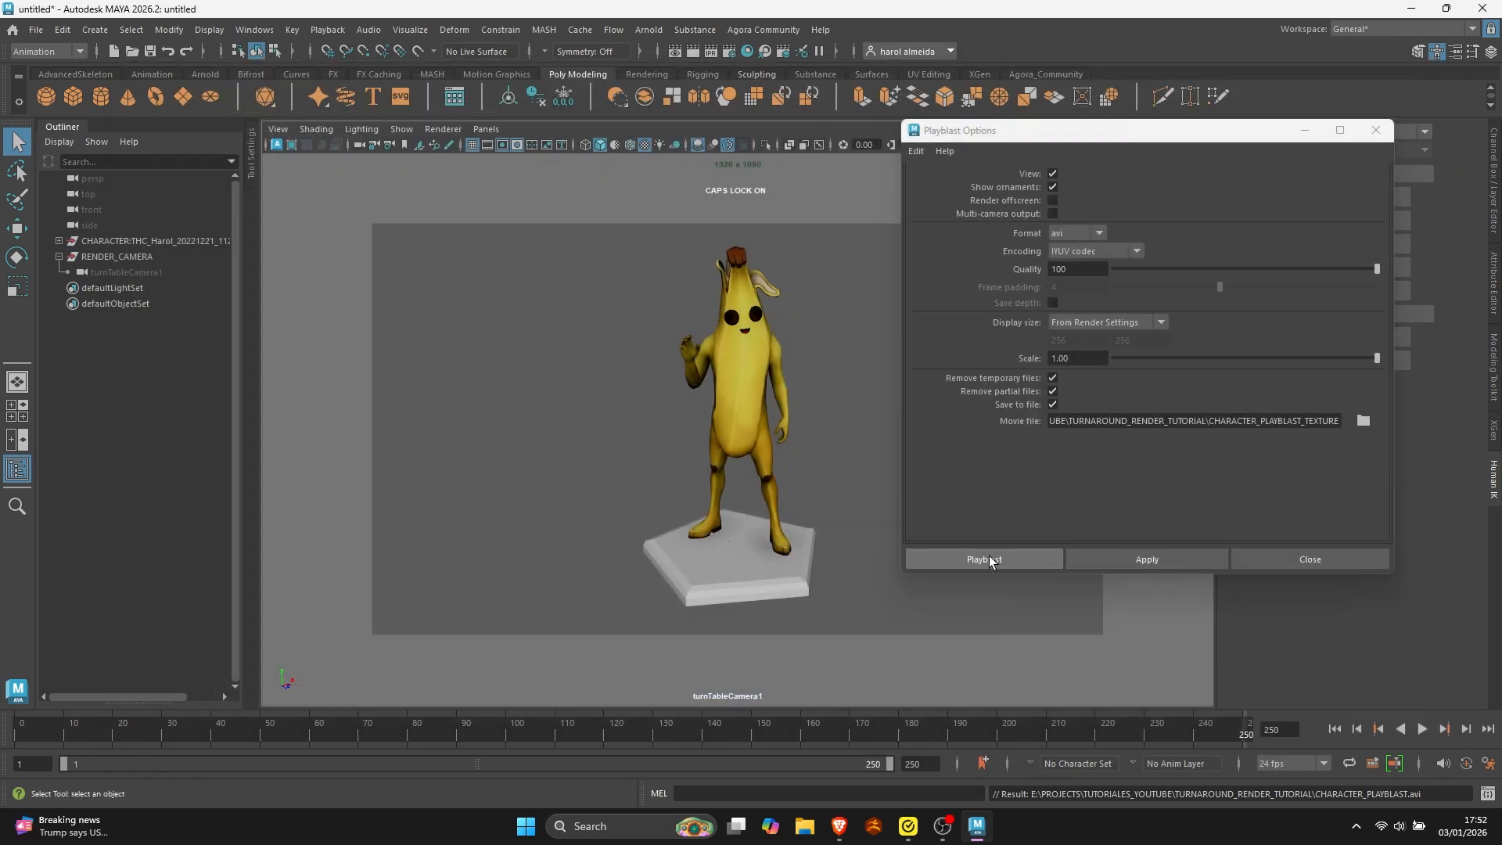
pyautogui.click(989, 559)
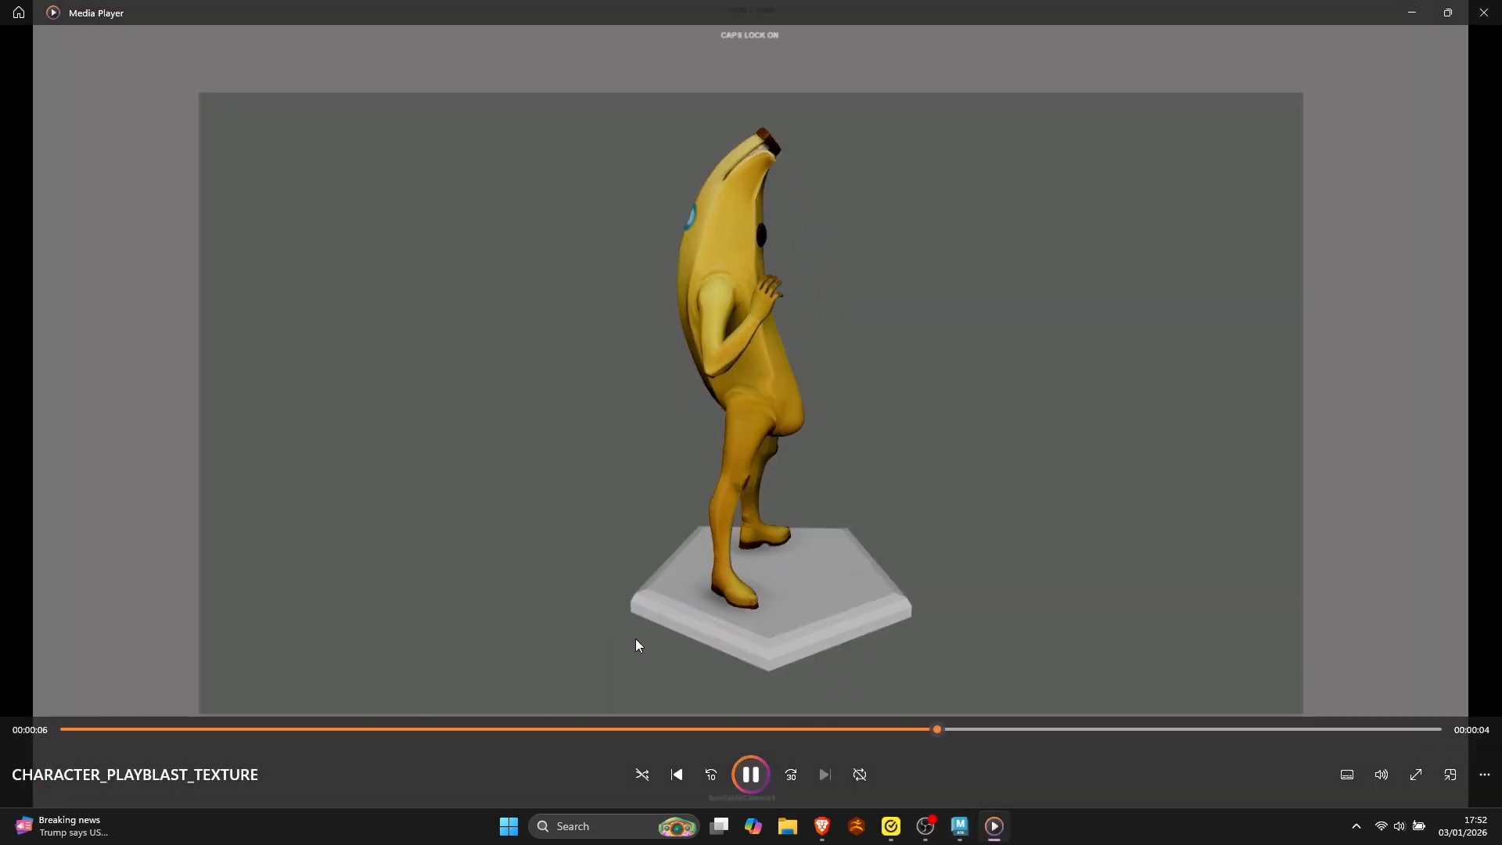
pyautogui.click(1483, 13)
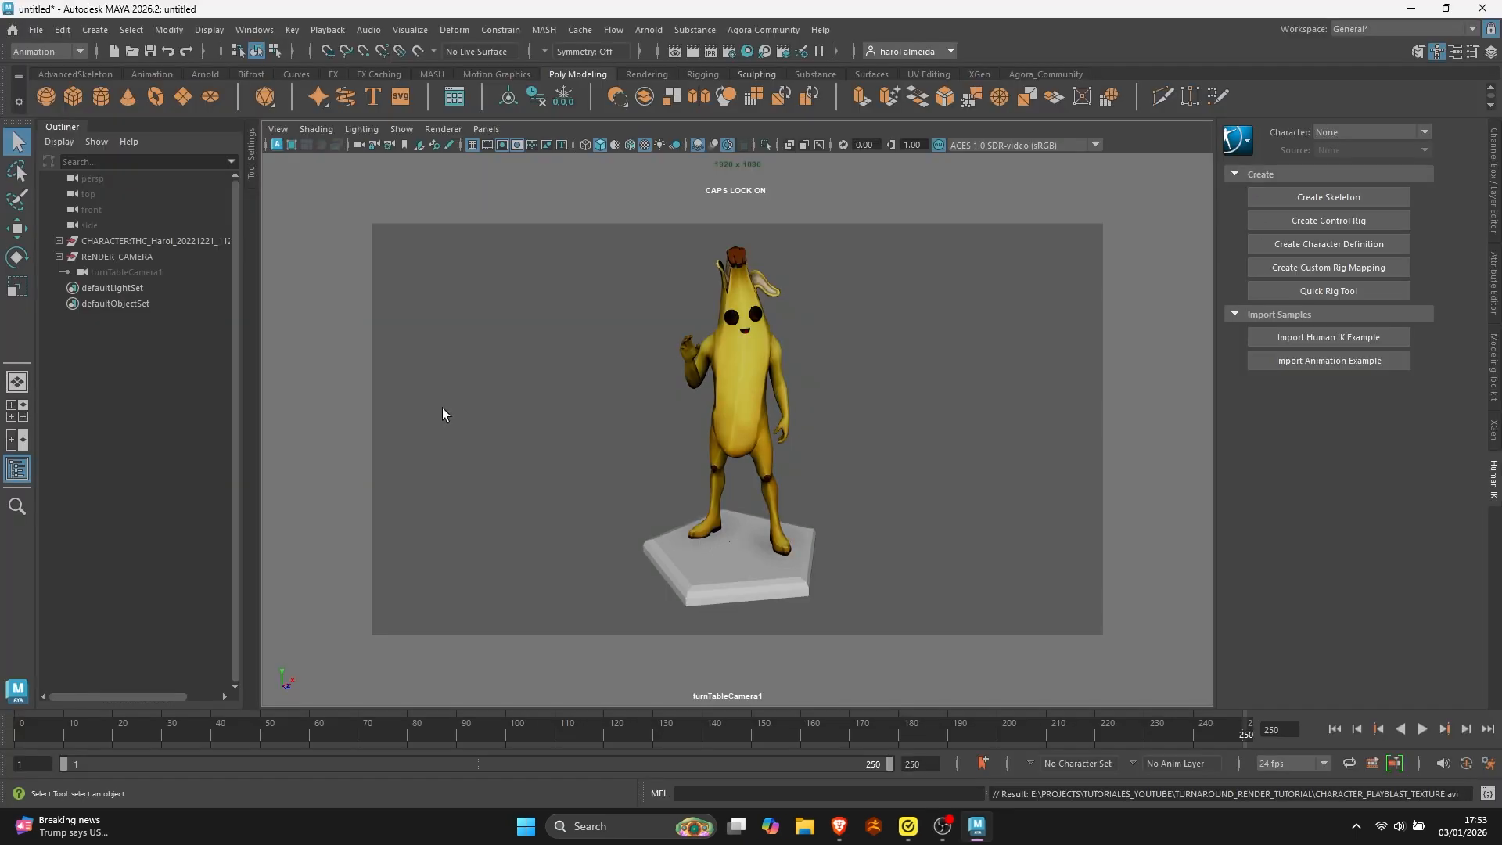
# Switch the viewport to untextured wireframe-on-shaded display and reopen the playblast options.
pyautogui.click(616, 144)
pyautogui.click(630, 144)
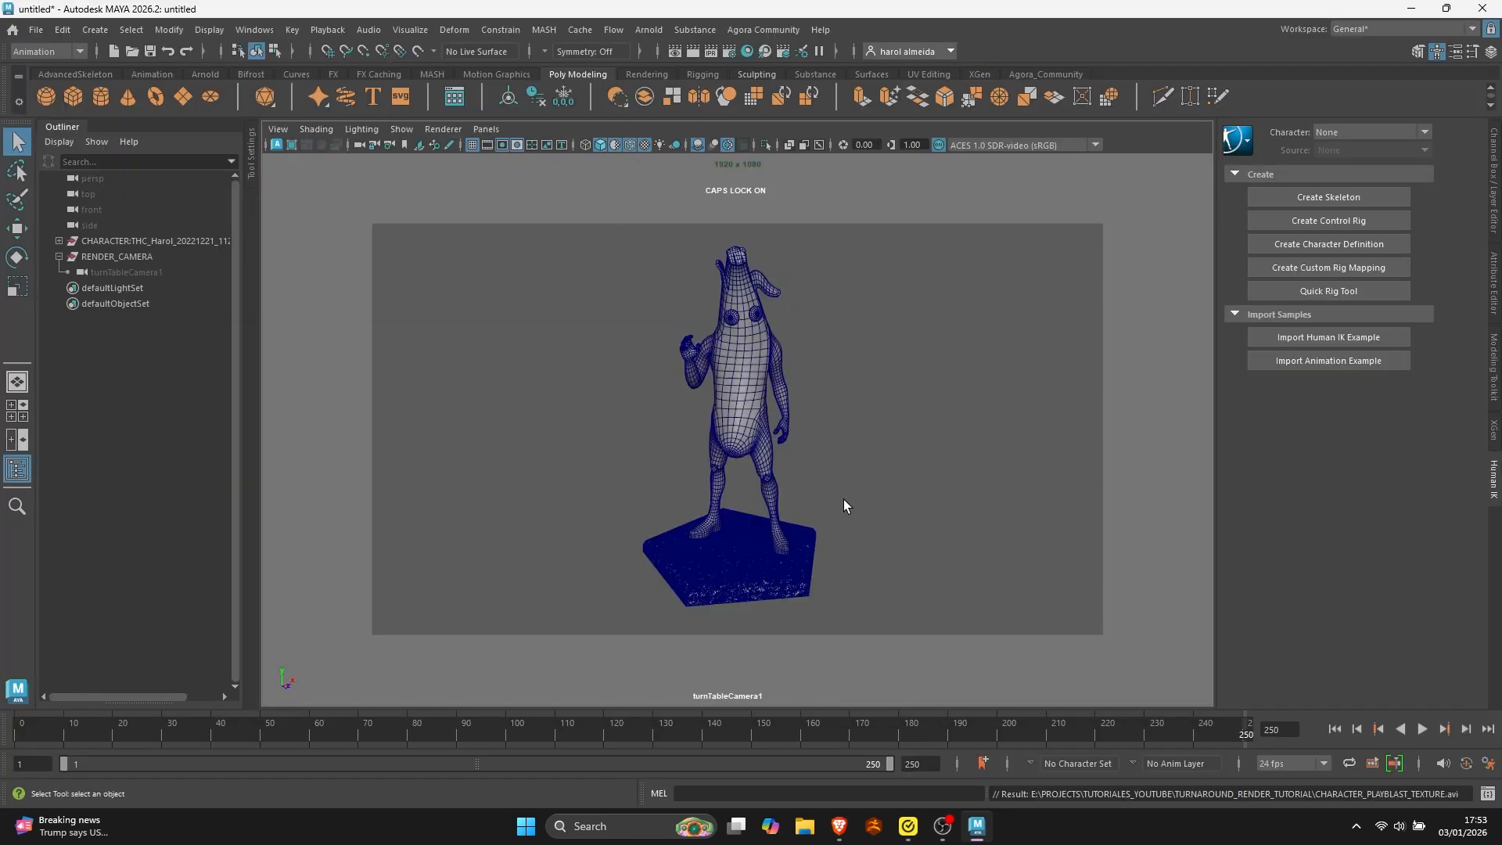
pyautogui.rightClick(928, 725)
pyautogui.click(1086, 713)
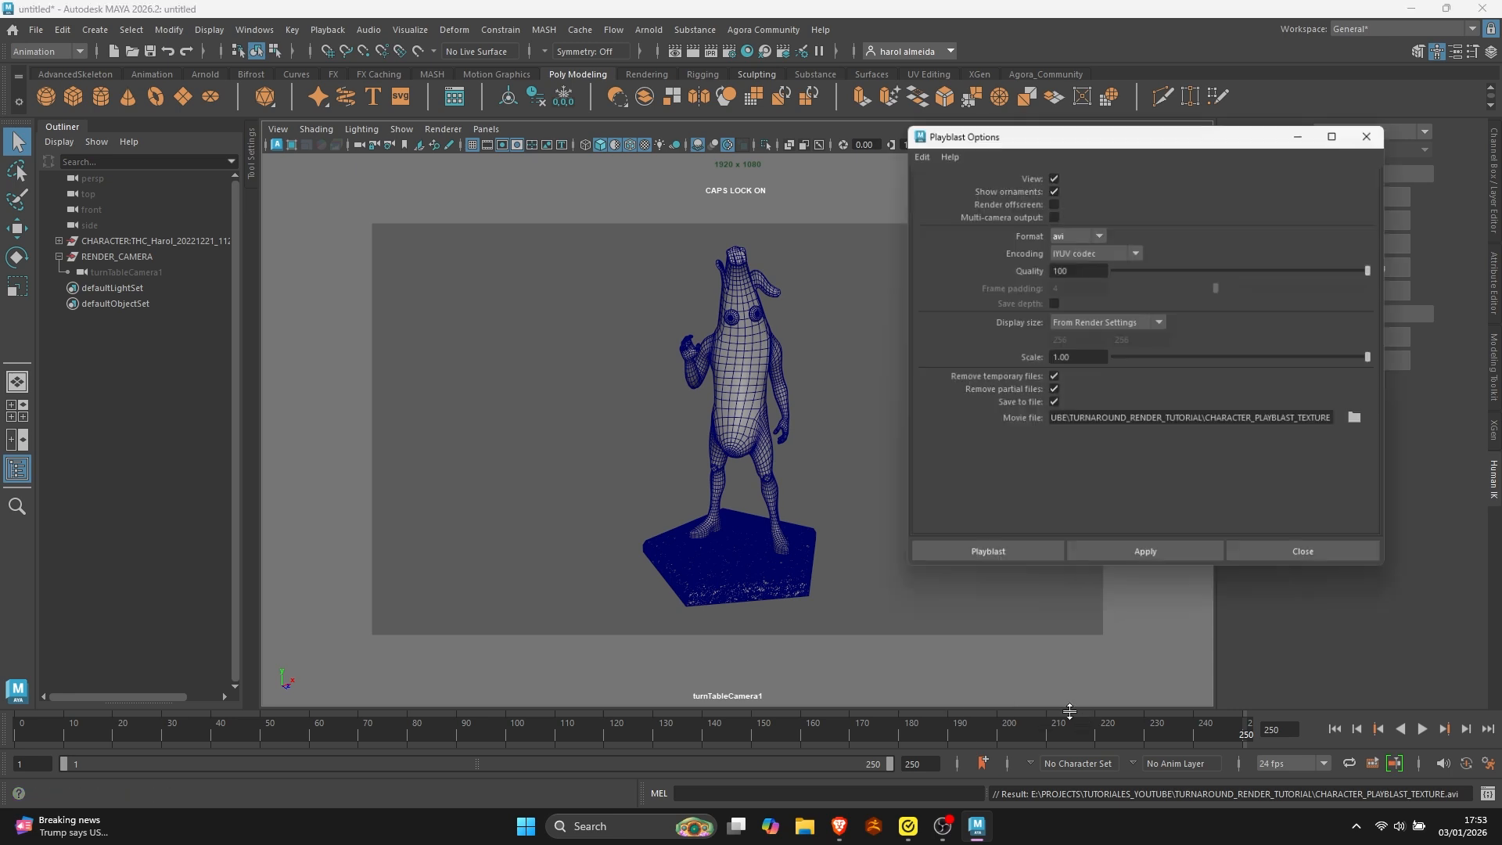
# Browse for the playblast movie file in E:\PROJECTS\TUTORIALES_YOUTUBE\TURNAROUND_RENDER_TUTORIAL and pick CHARACTER_PLAYBLAST_TEXTURE.avi as the base name.
pyautogui.click(1353, 421)
pyautogui.click(182, 140)
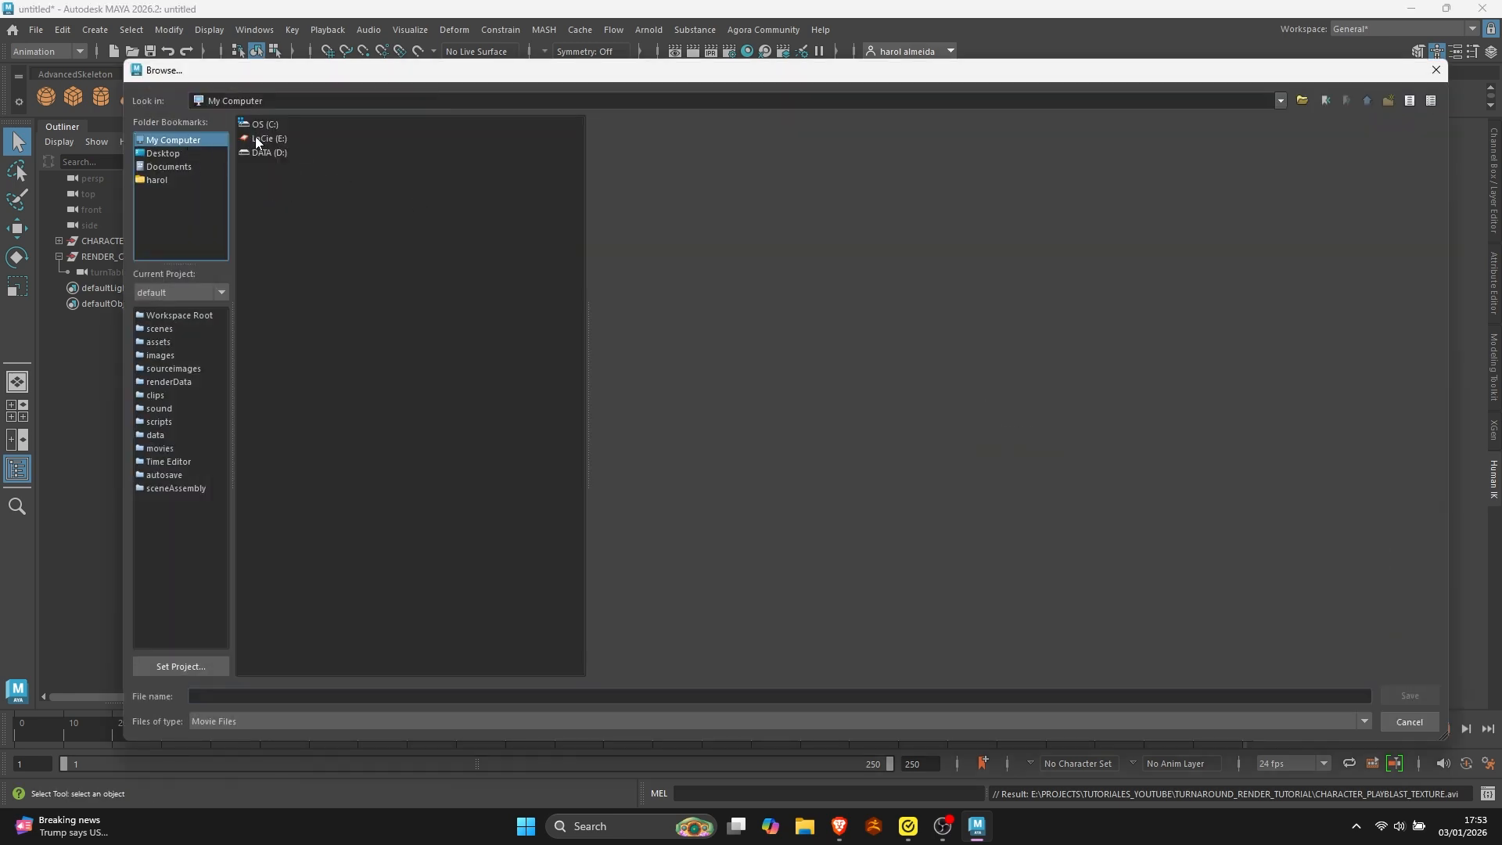
pyautogui.doubleClick(257, 139)
pyautogui.doubleClick(282, 123)
pyautogui.doubleClick(289, 138)
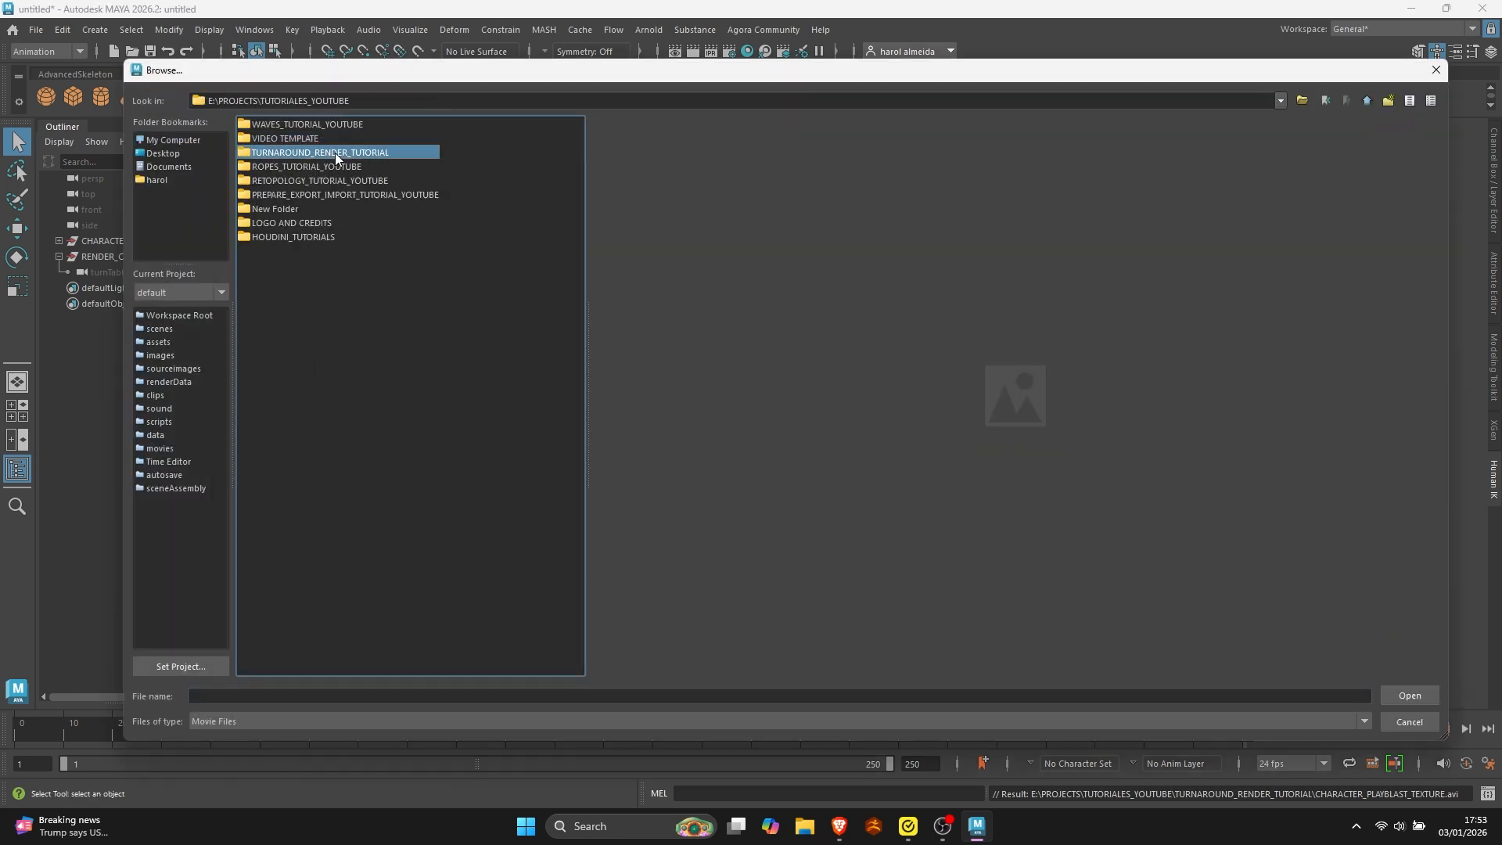
pyautogui.doubleClick(335, 152)
pyautogui.click(336, 125)
# Save the movie file as CHARACTER_PLAYBLAST_WIREFRAME.avi, generate the wireframe playblast and leave the media player after viewing it.
pyautogui.click(317, 696)
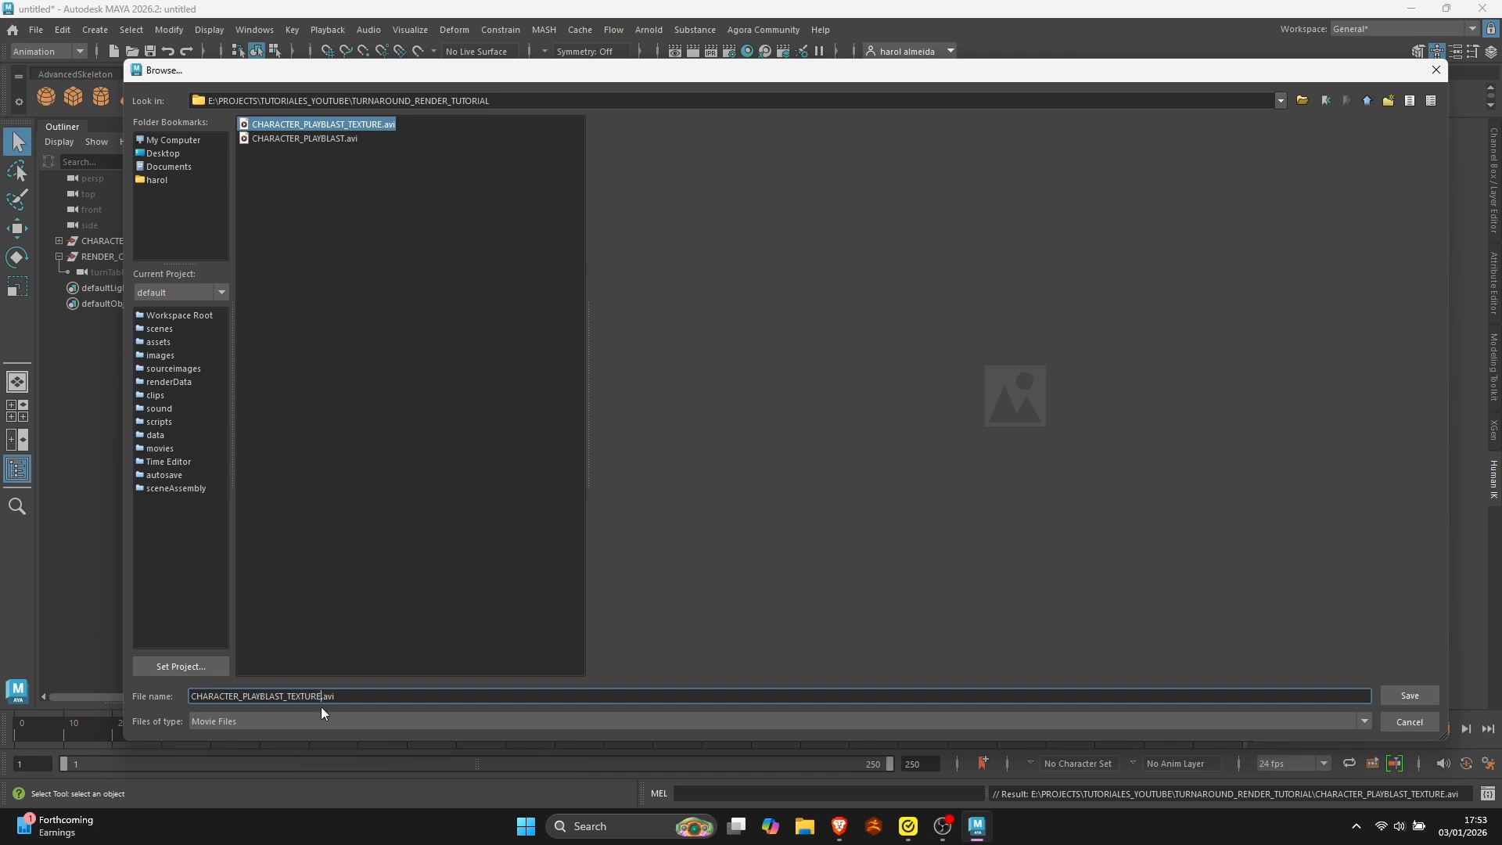
pyautogui.press('BackSpace')
pyautogui.press('BackSpace')
pyautogui.press('BackSpace')
pyautogui.press('BackSpace')
pyautogui.press('BackSpace')
pyautogui.press('BackSpace')
pyautogui.press('BackSpace')
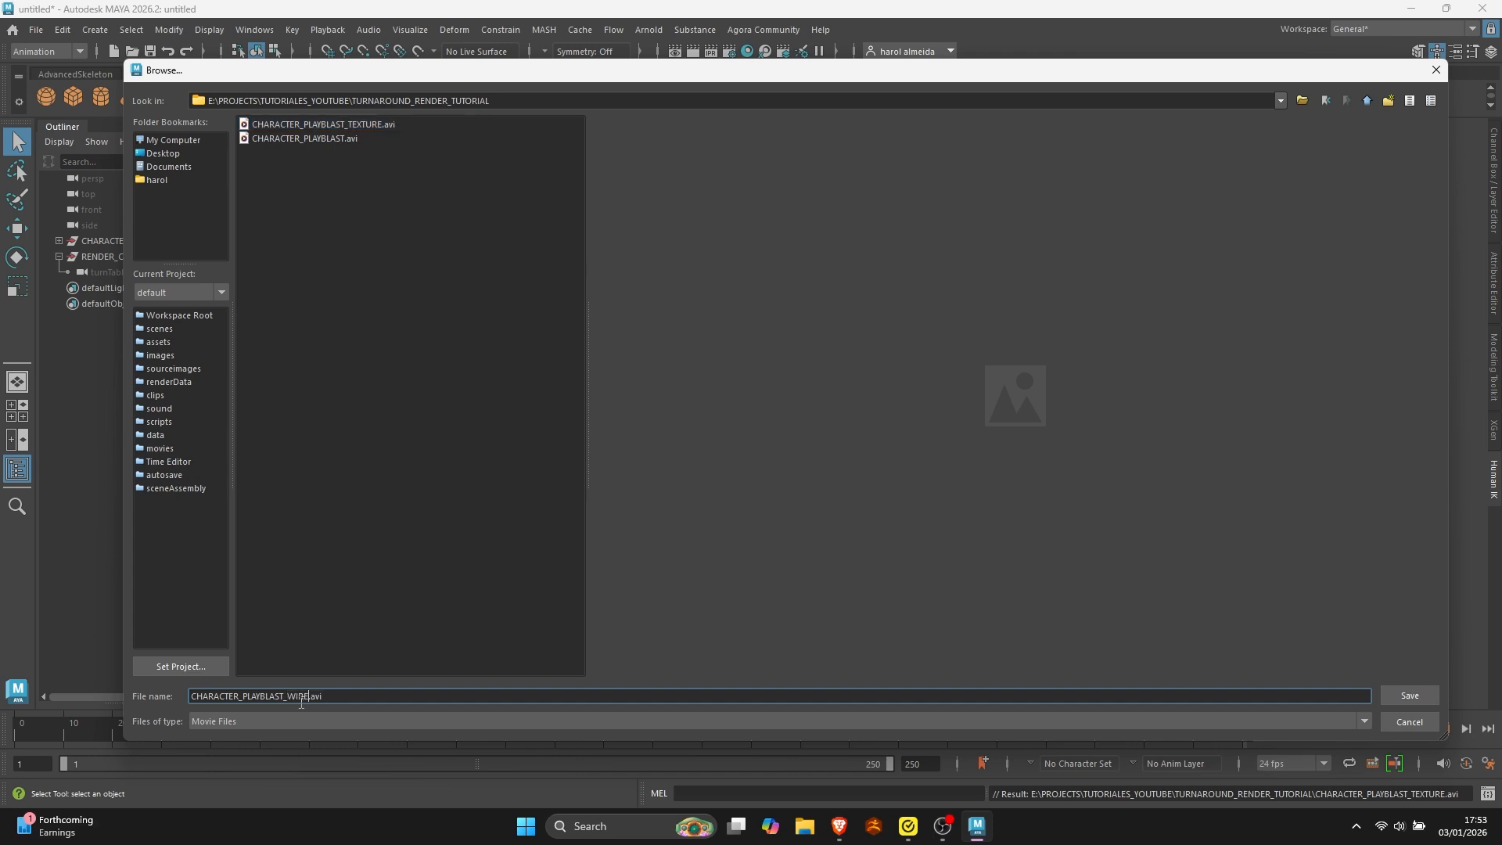
pyautogui.press('Return')
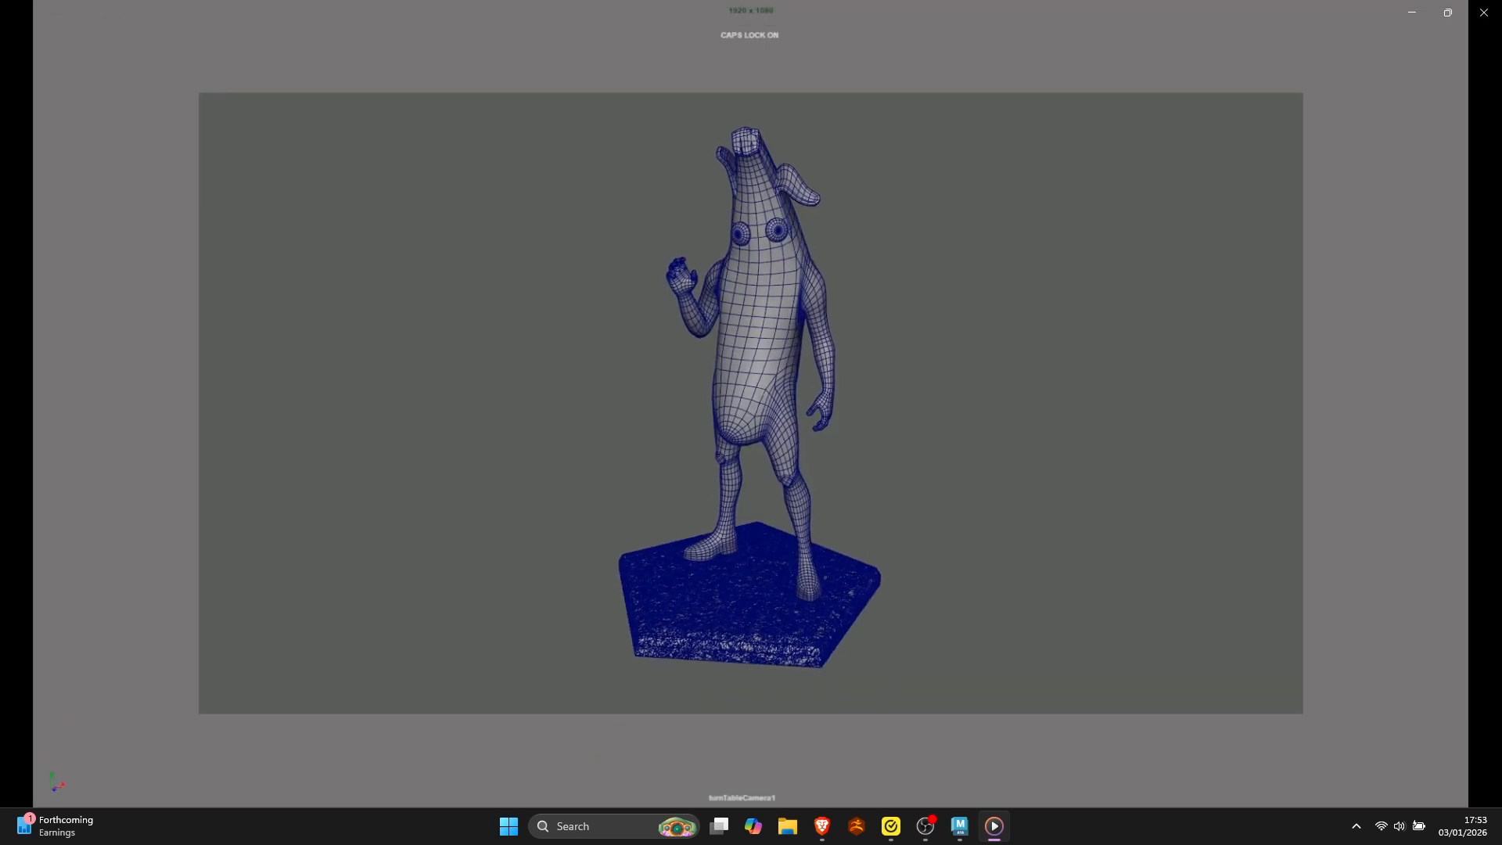
pyautogui.moveTo(618, 661)
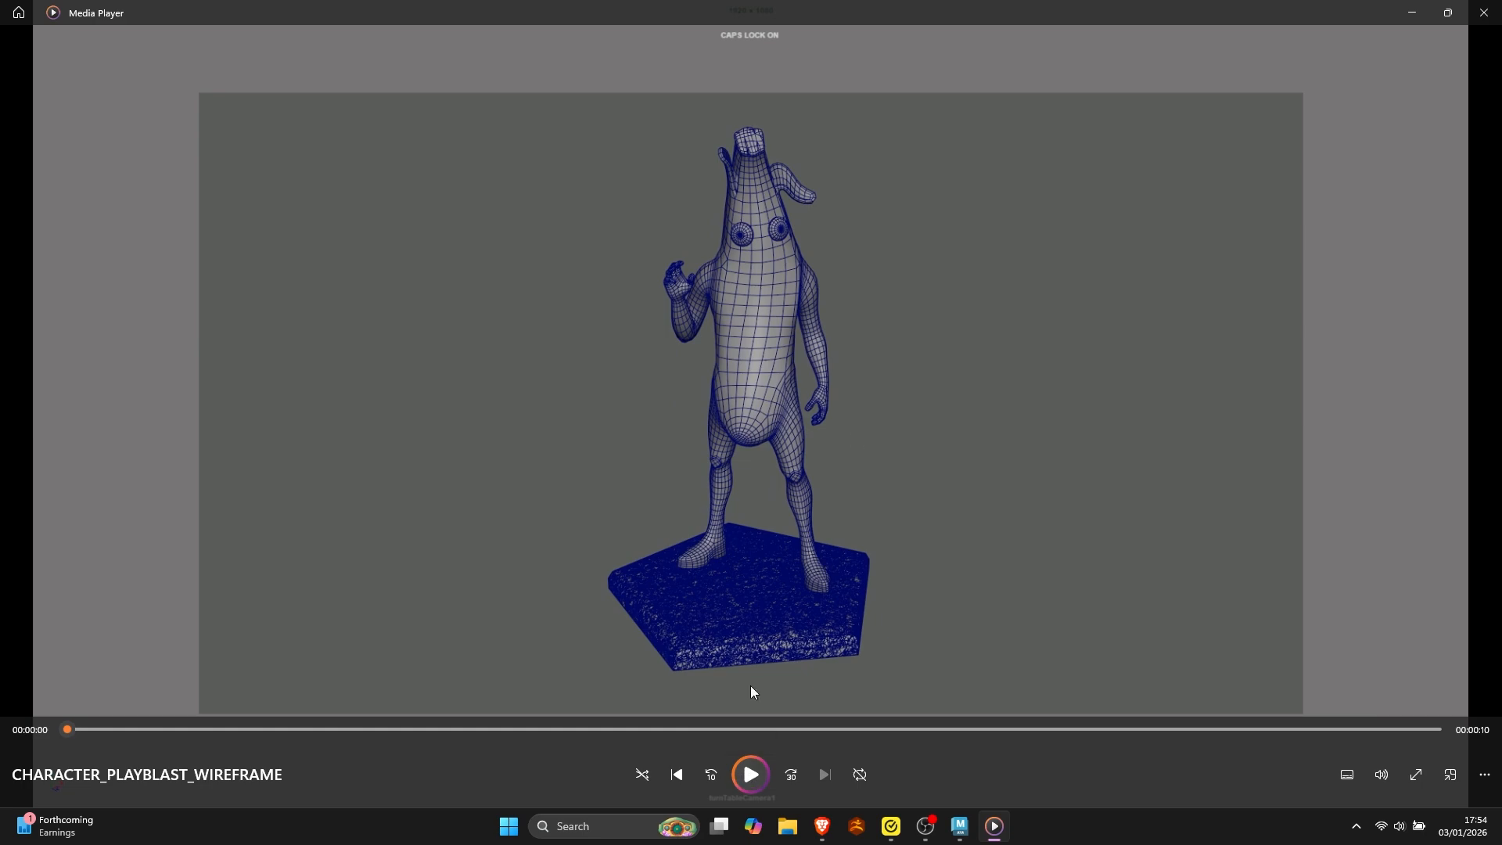
pyautogui.click(1426, 14)
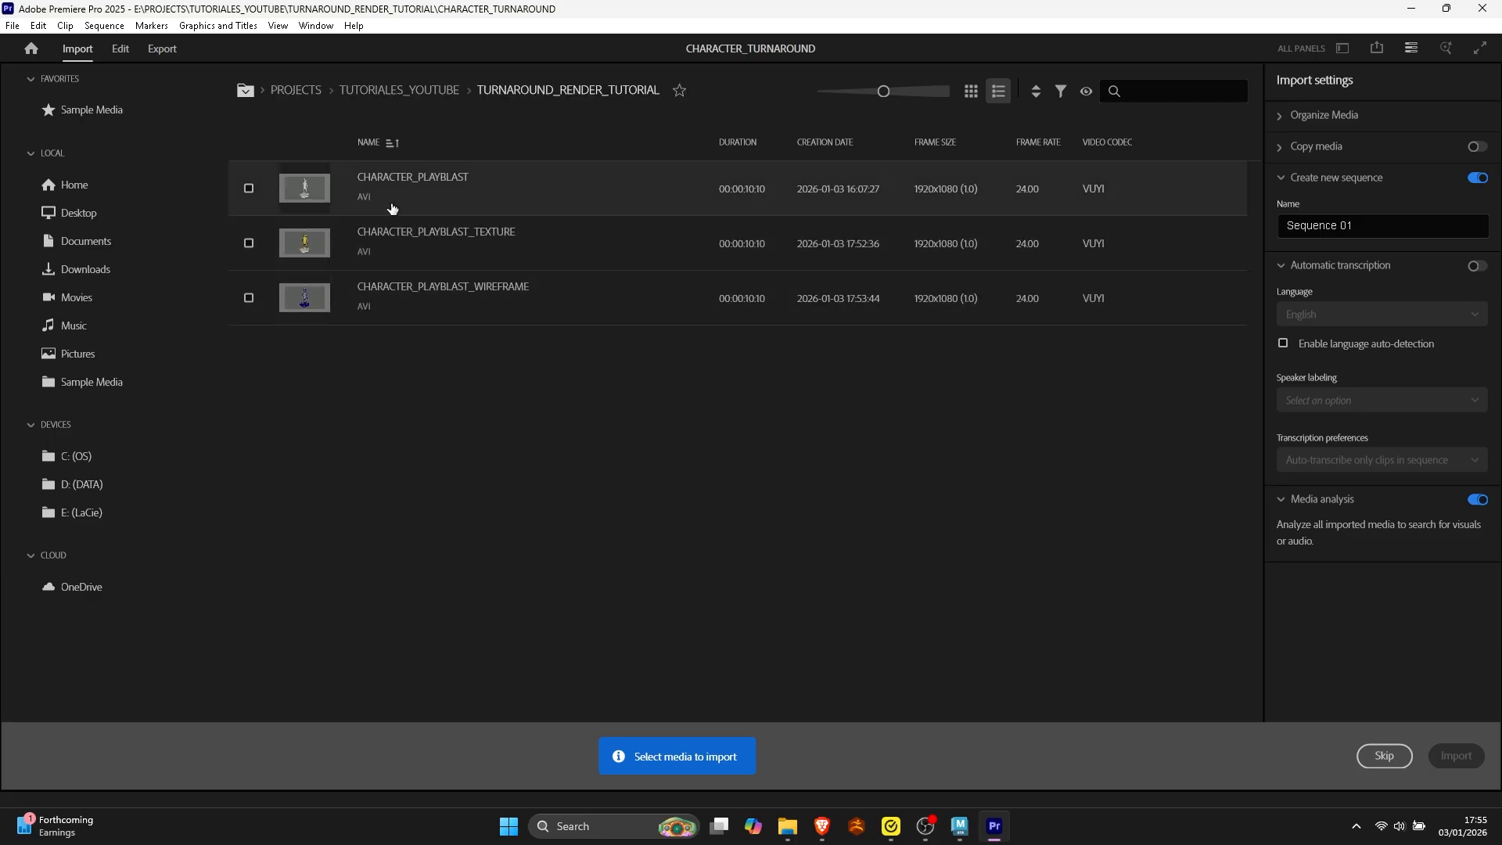
# In Premiere Pro, import CHARACTER_PLAYBLAST, CHARACTER_PLAYBLAST_TEXTURE and CHARACTER_PLAYBLAST_WIREFRAME into a new sequence named Sequence 01.
pyautogui.click(249, 188)
pyautogui.click(249, 242)
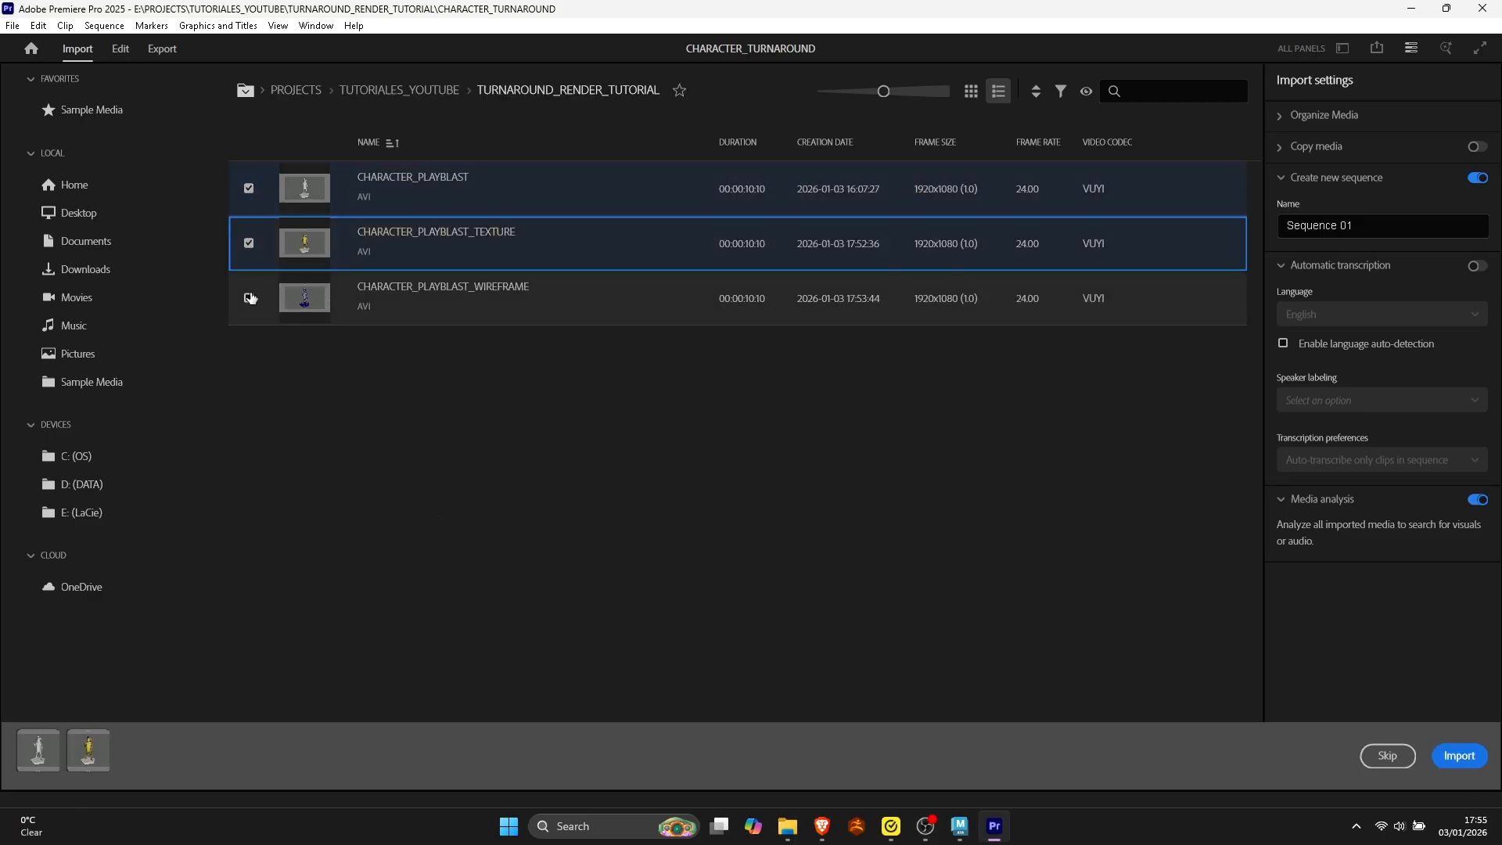
pyautogui.click(248, 297)
pyautogui.click(1459, 755)
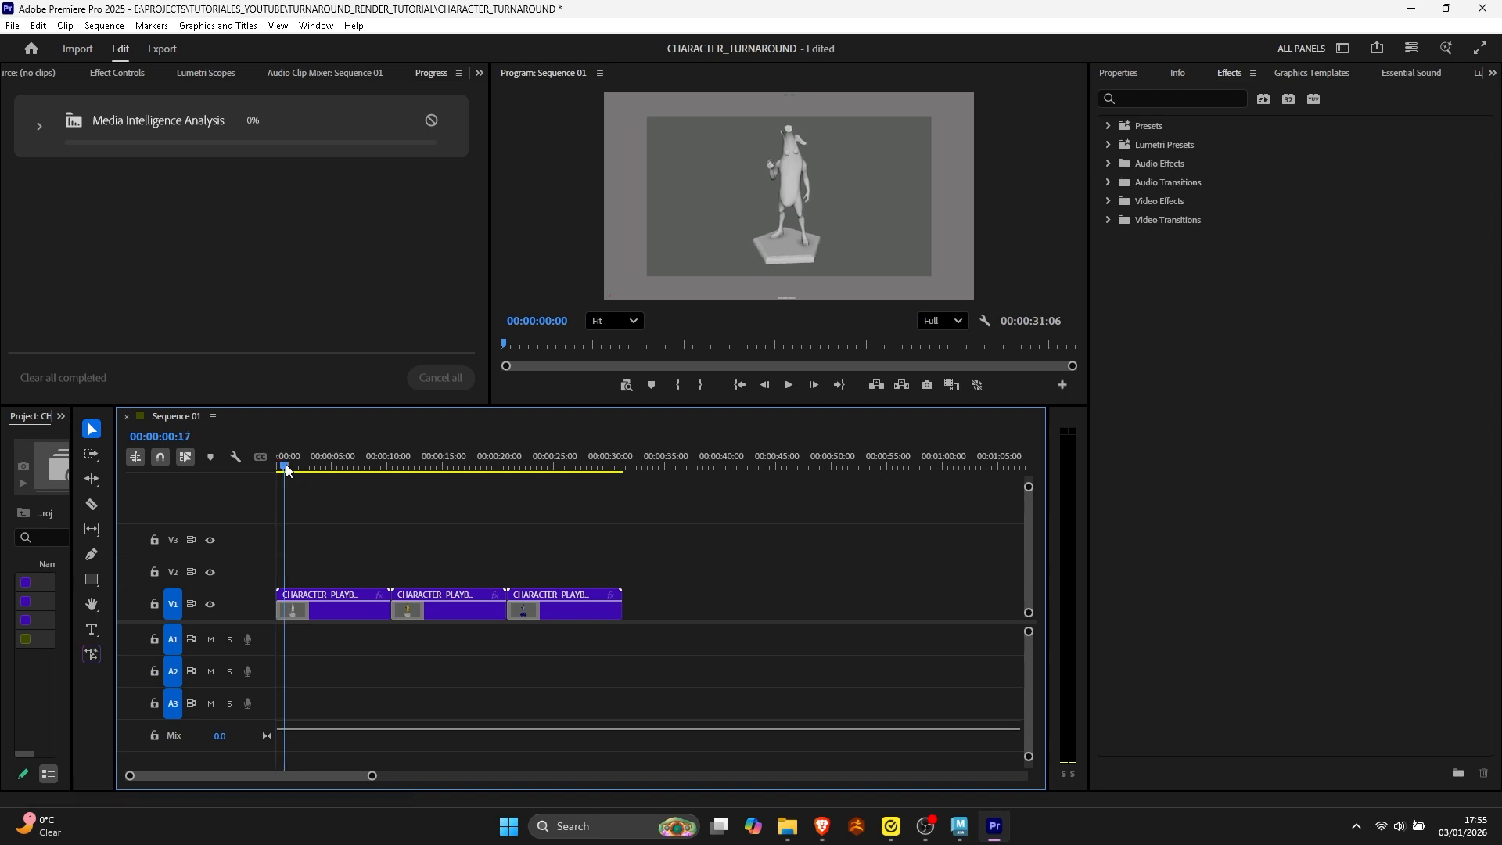
# Play Sequence 01 to review the three clips, stop playback and move the playhead to the sequence's end.
pyautogui.click(794, 383)
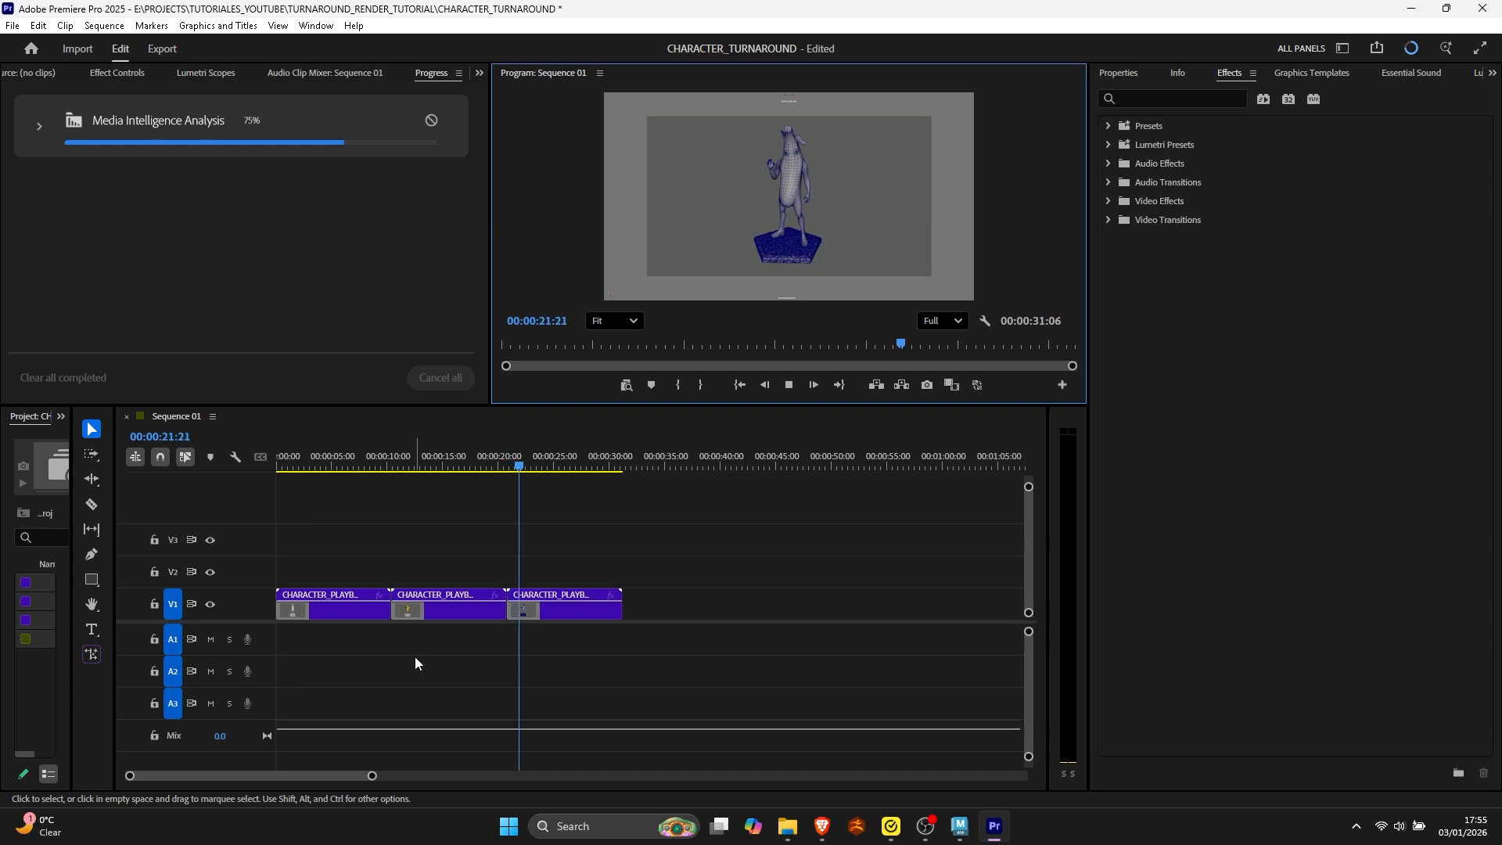
pyautogui.click(787, 385)
pyautogui.click(622, 472)
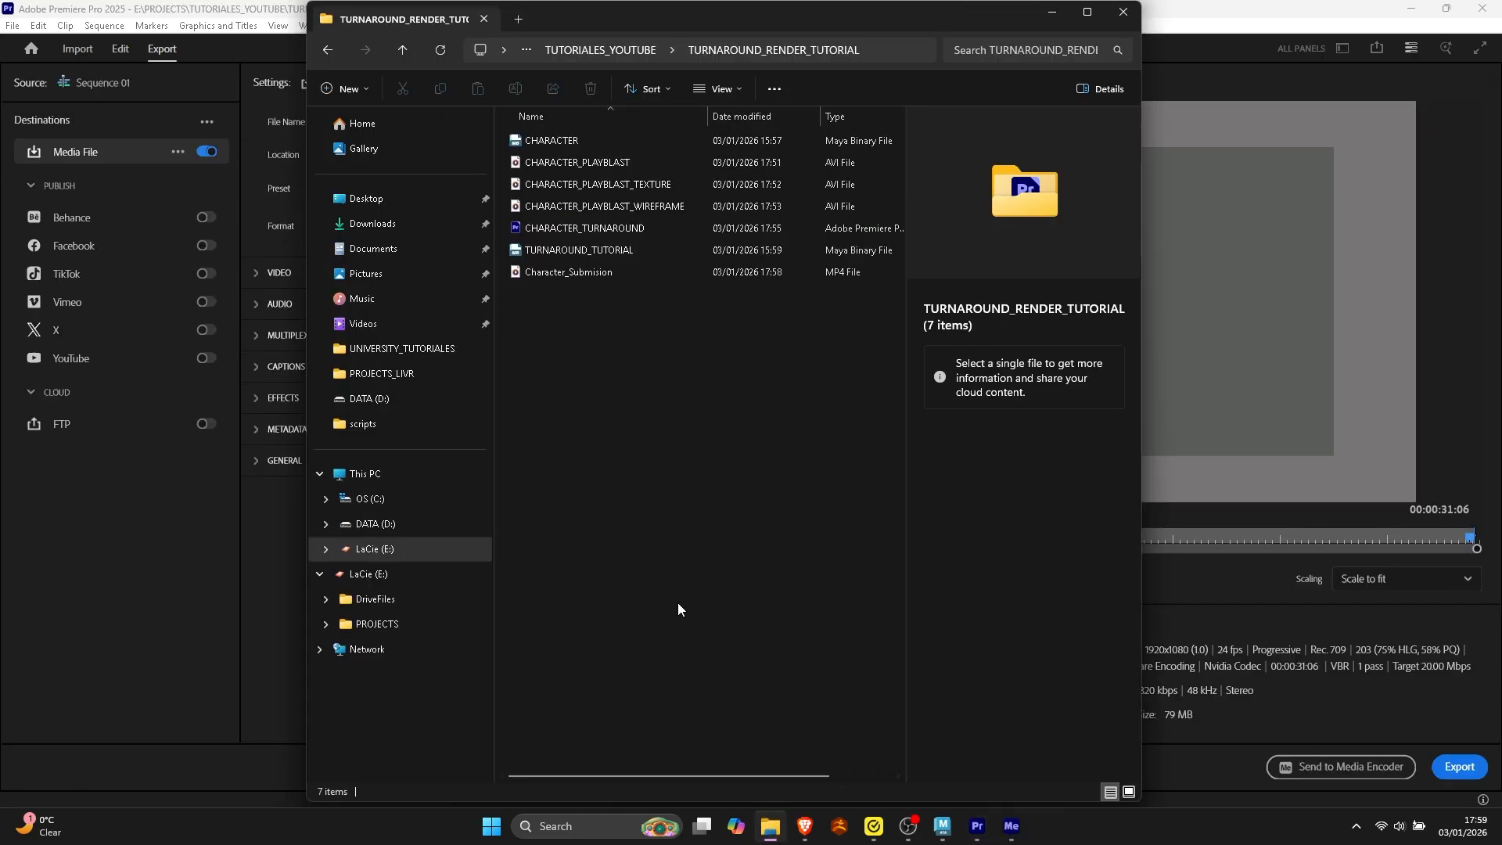
# Switch to File Explorer and play the exported Character_Submision MP4 from the TURNAROUND_RENDER_TUTORIAL folder.
pyautogui.click(578, 274)
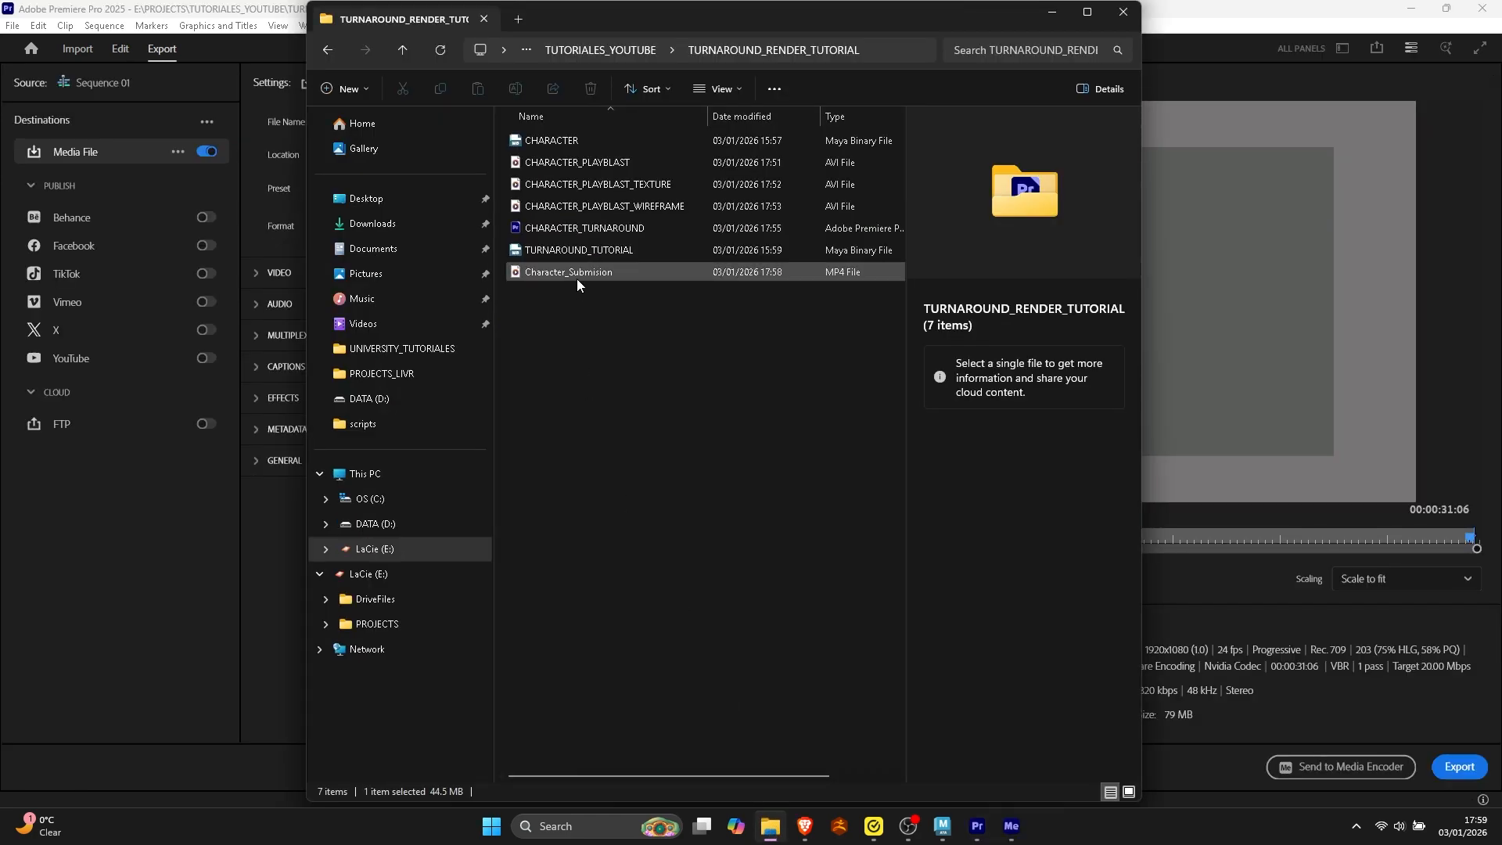
pyautogui.doubleClick(578, 276)
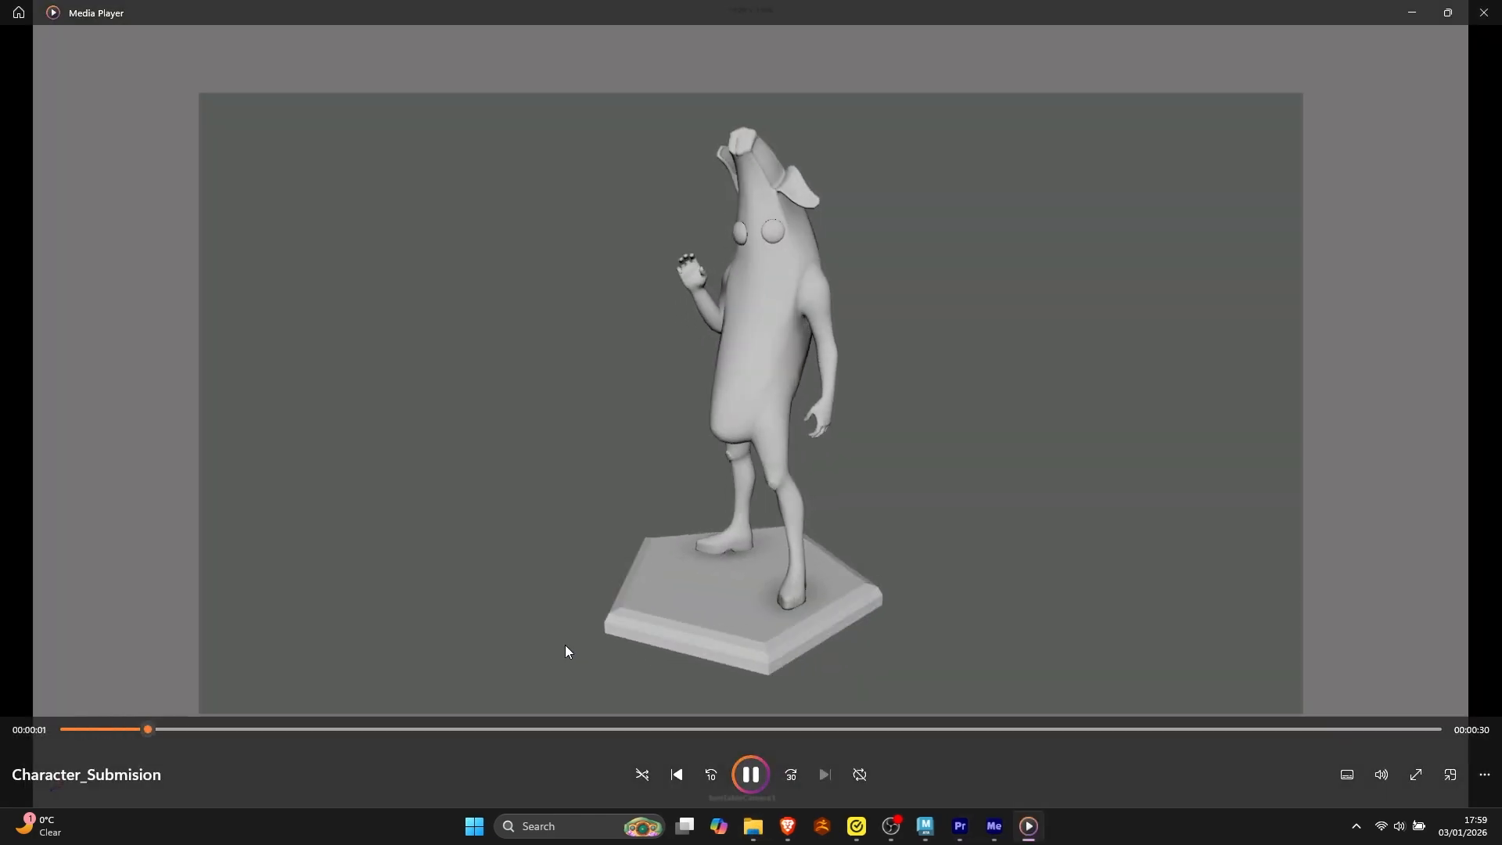